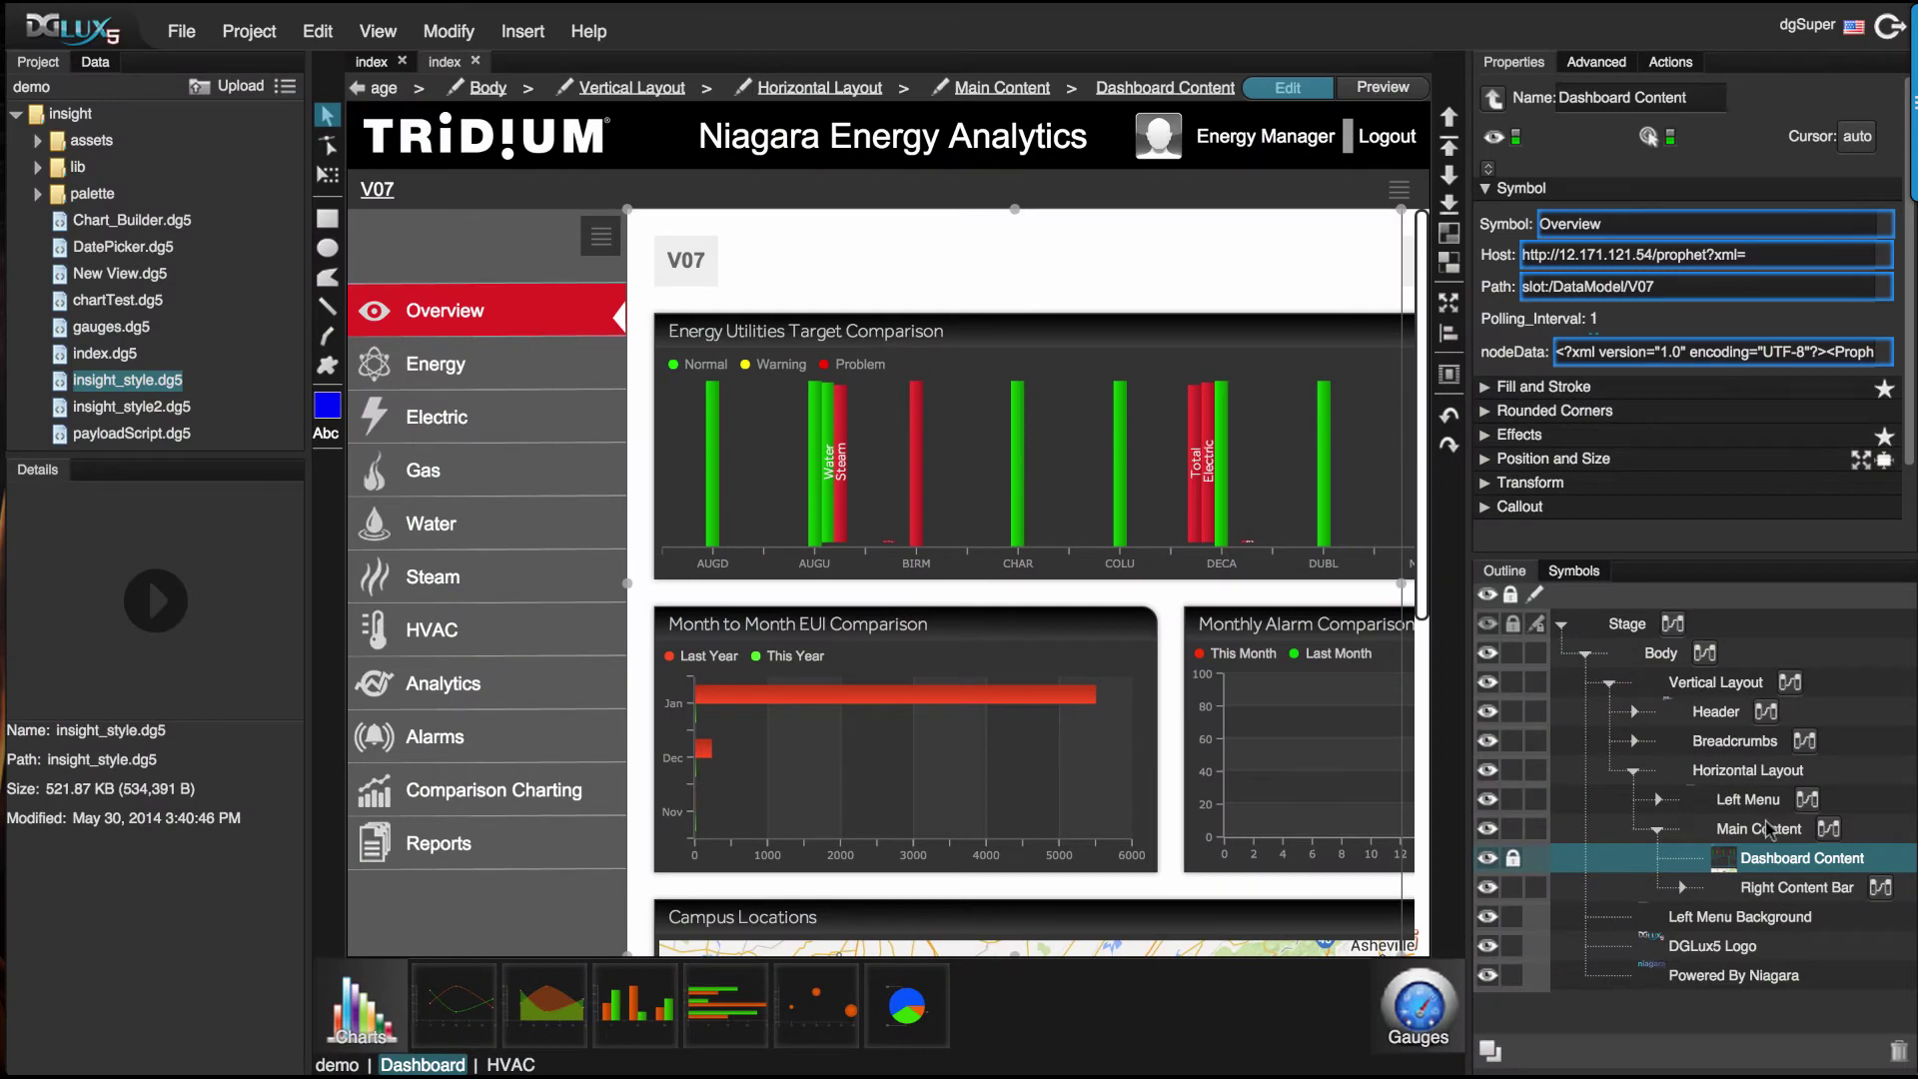
Step: Open the Dashboard Content symbol for editing and expand its groups in the Outline
{"action": "right_click", "coordinate": [1788, 867]}
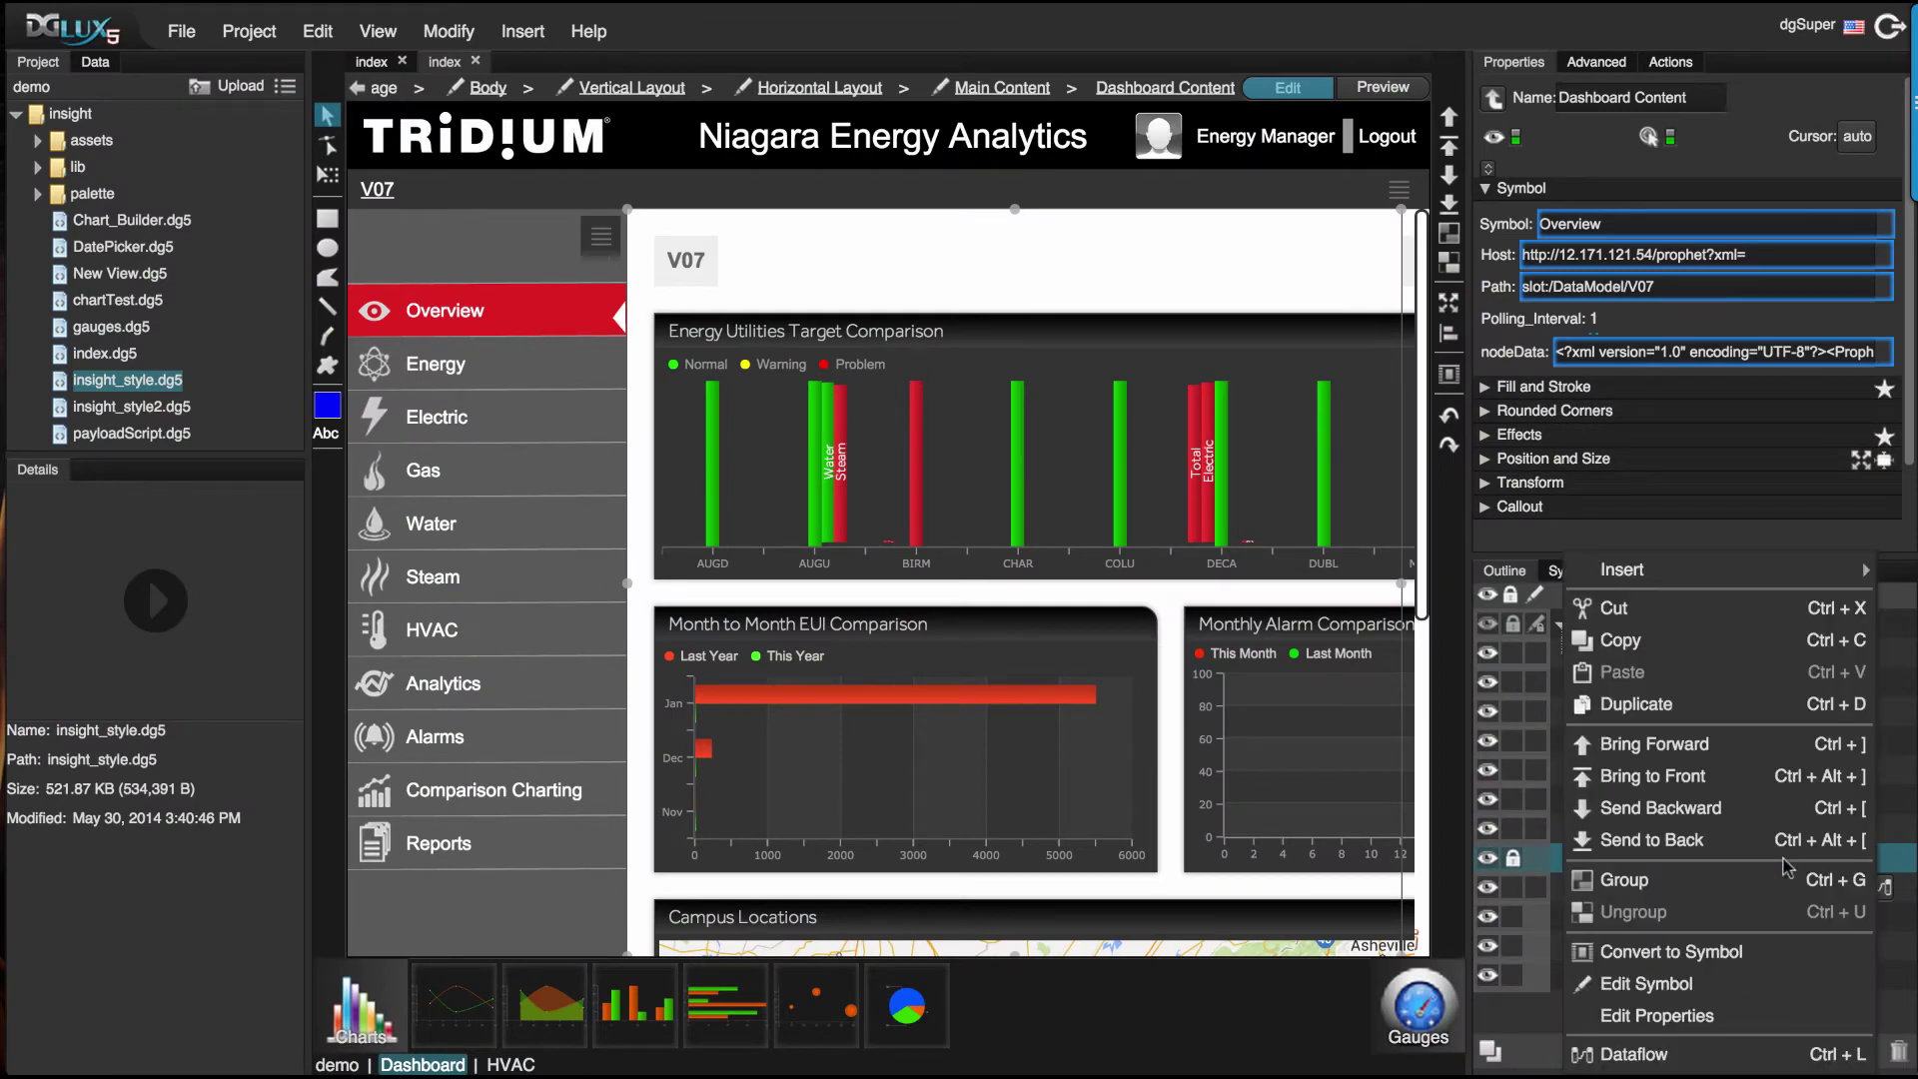
{"action": "left_click", "coordinate": [1656, 971]}
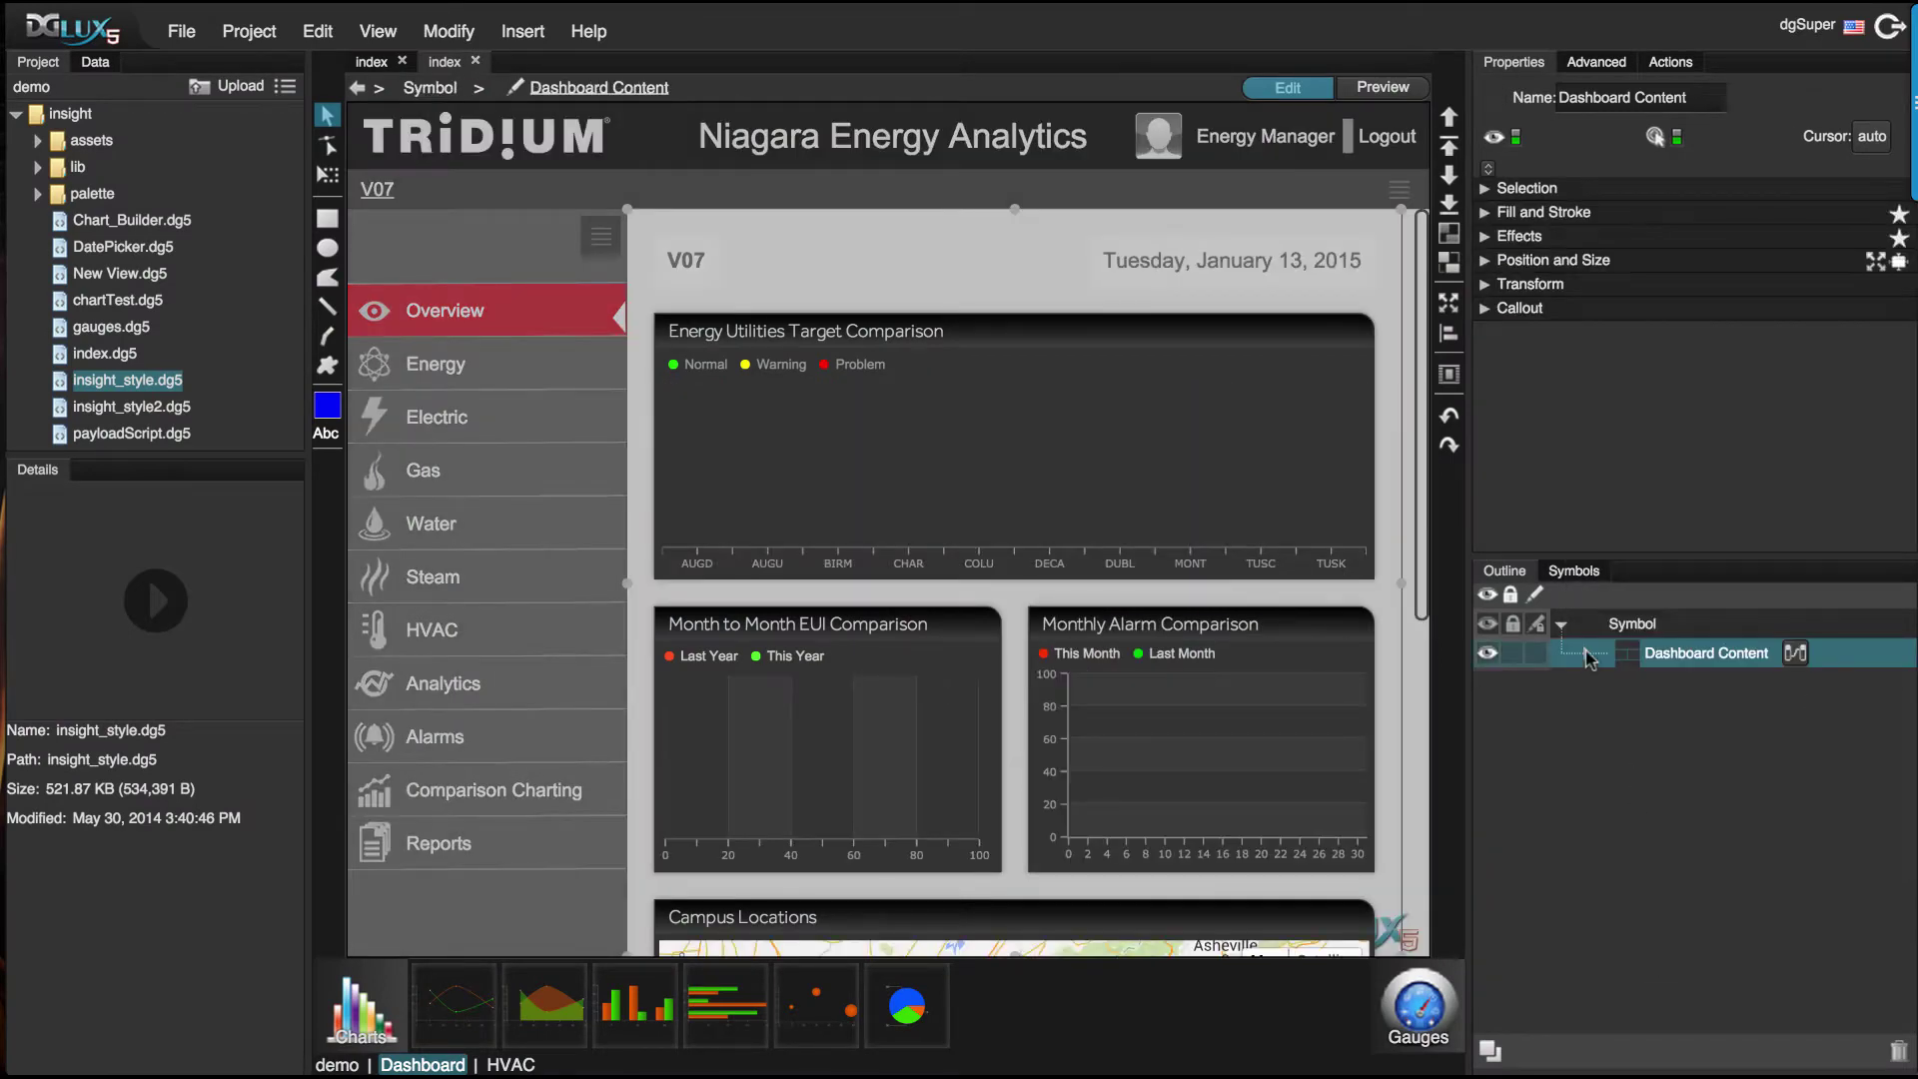
{"action": "left_click", "coordinate": [1586, 653]}
Step: Move Month Alarms above Month Compare, then back below it to restore the original order
{"action": "left_click", "coordinate": [1733, 777]}
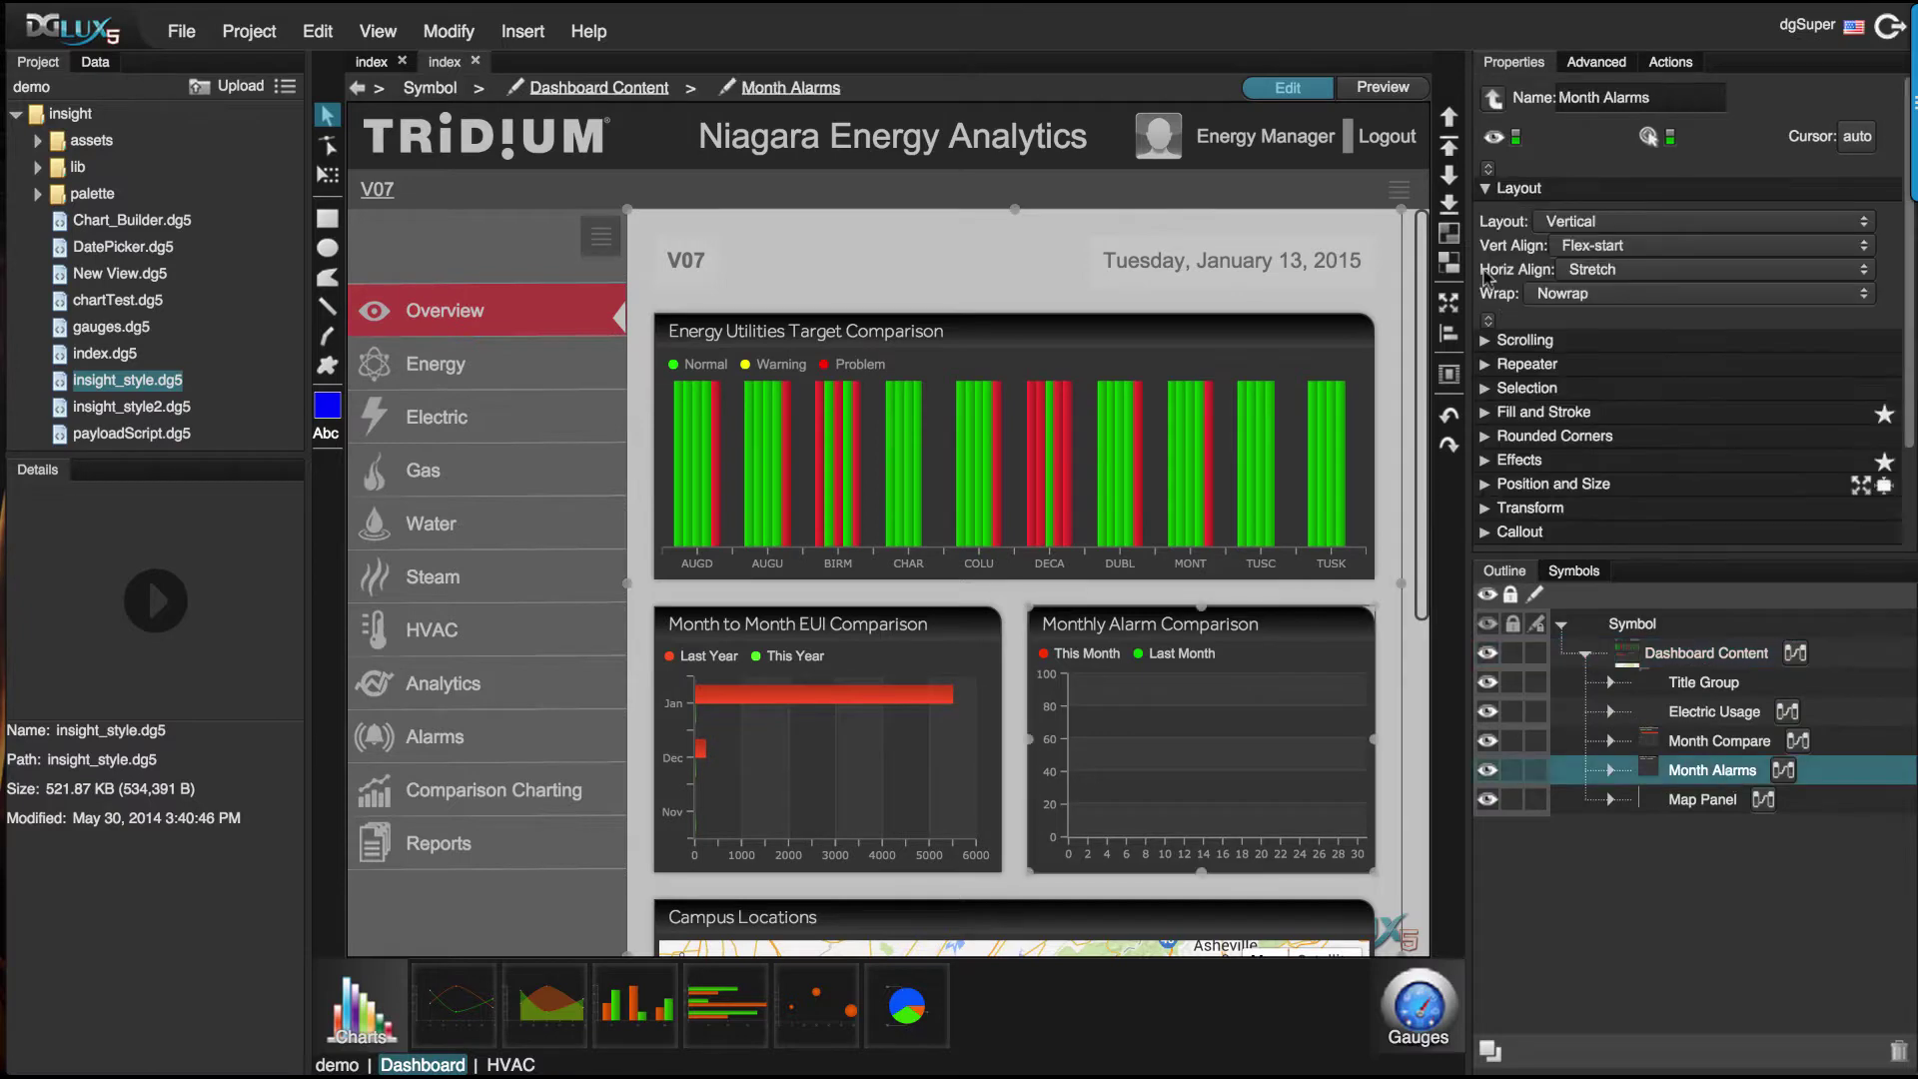
{"action": "left_click", "coordinate": [1450, 118]}
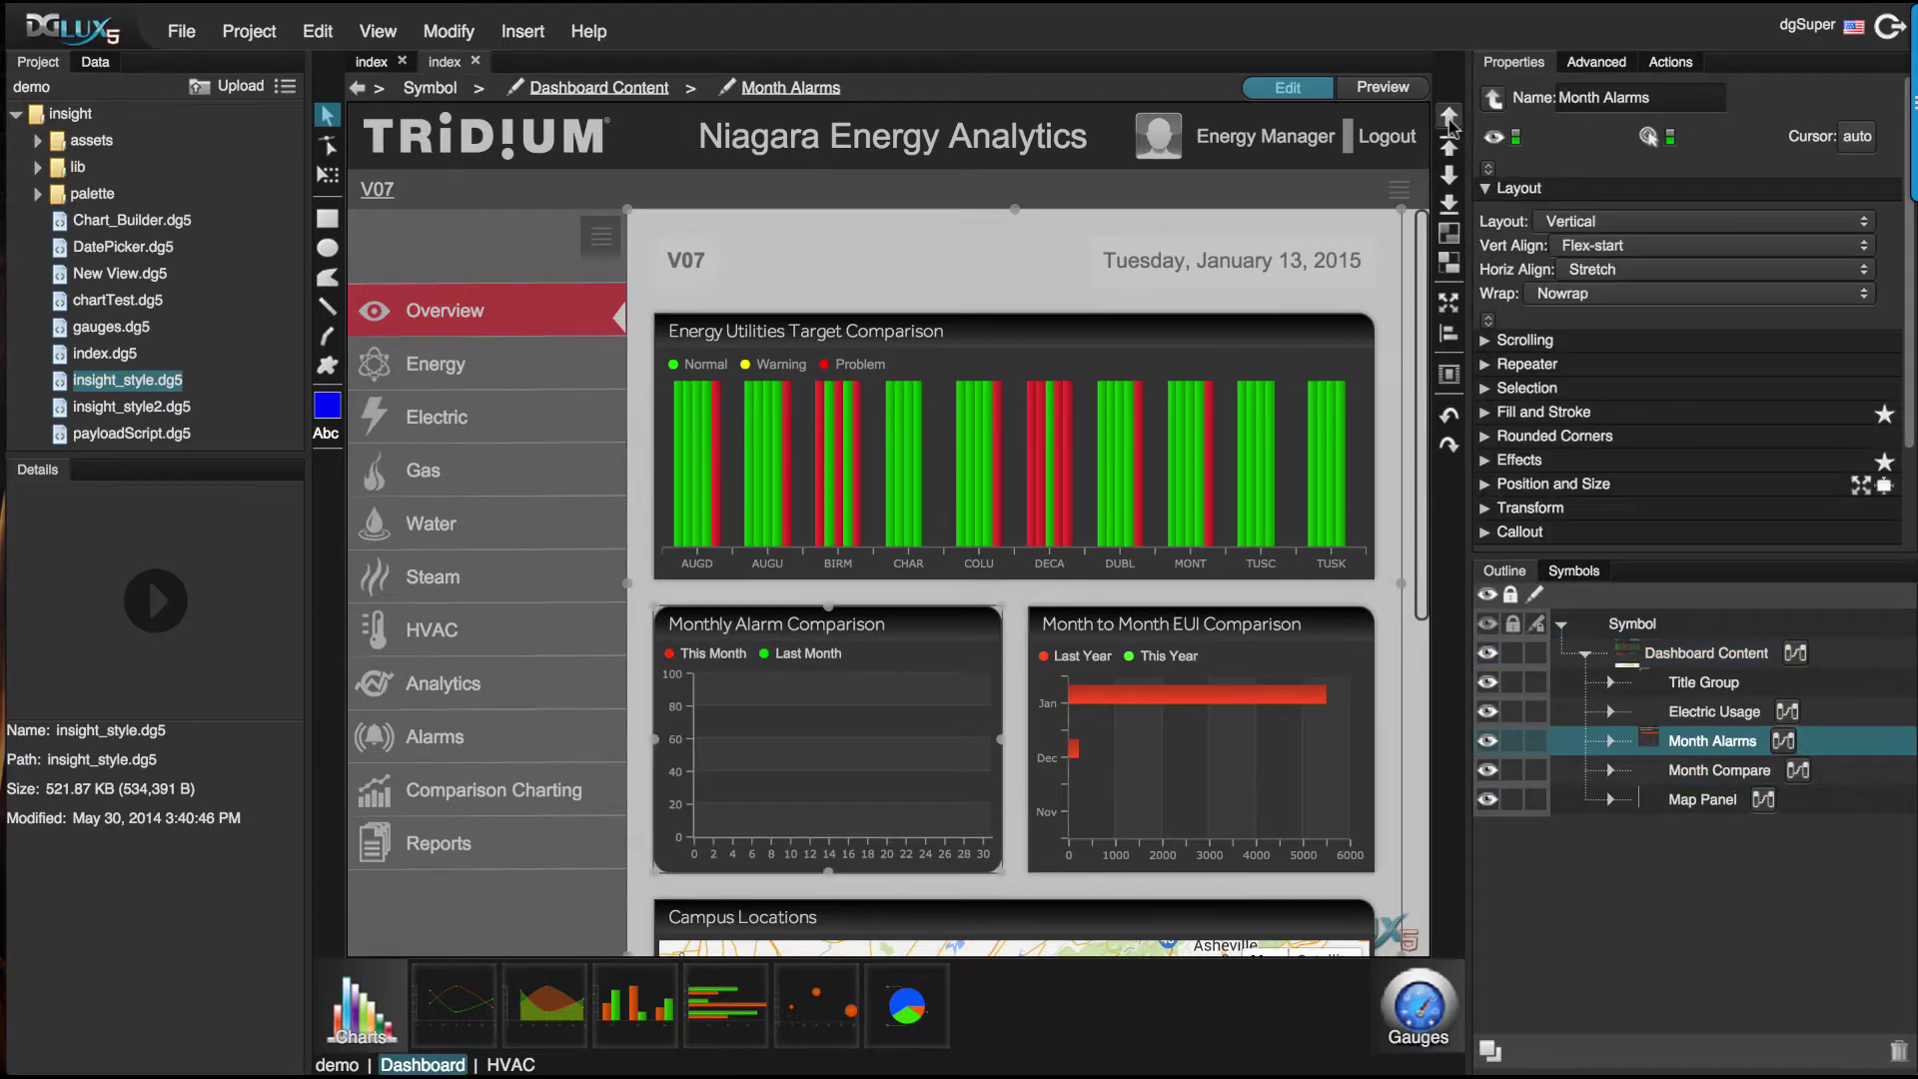
{"action": "left_click", "coordinate": [1450, 176]}
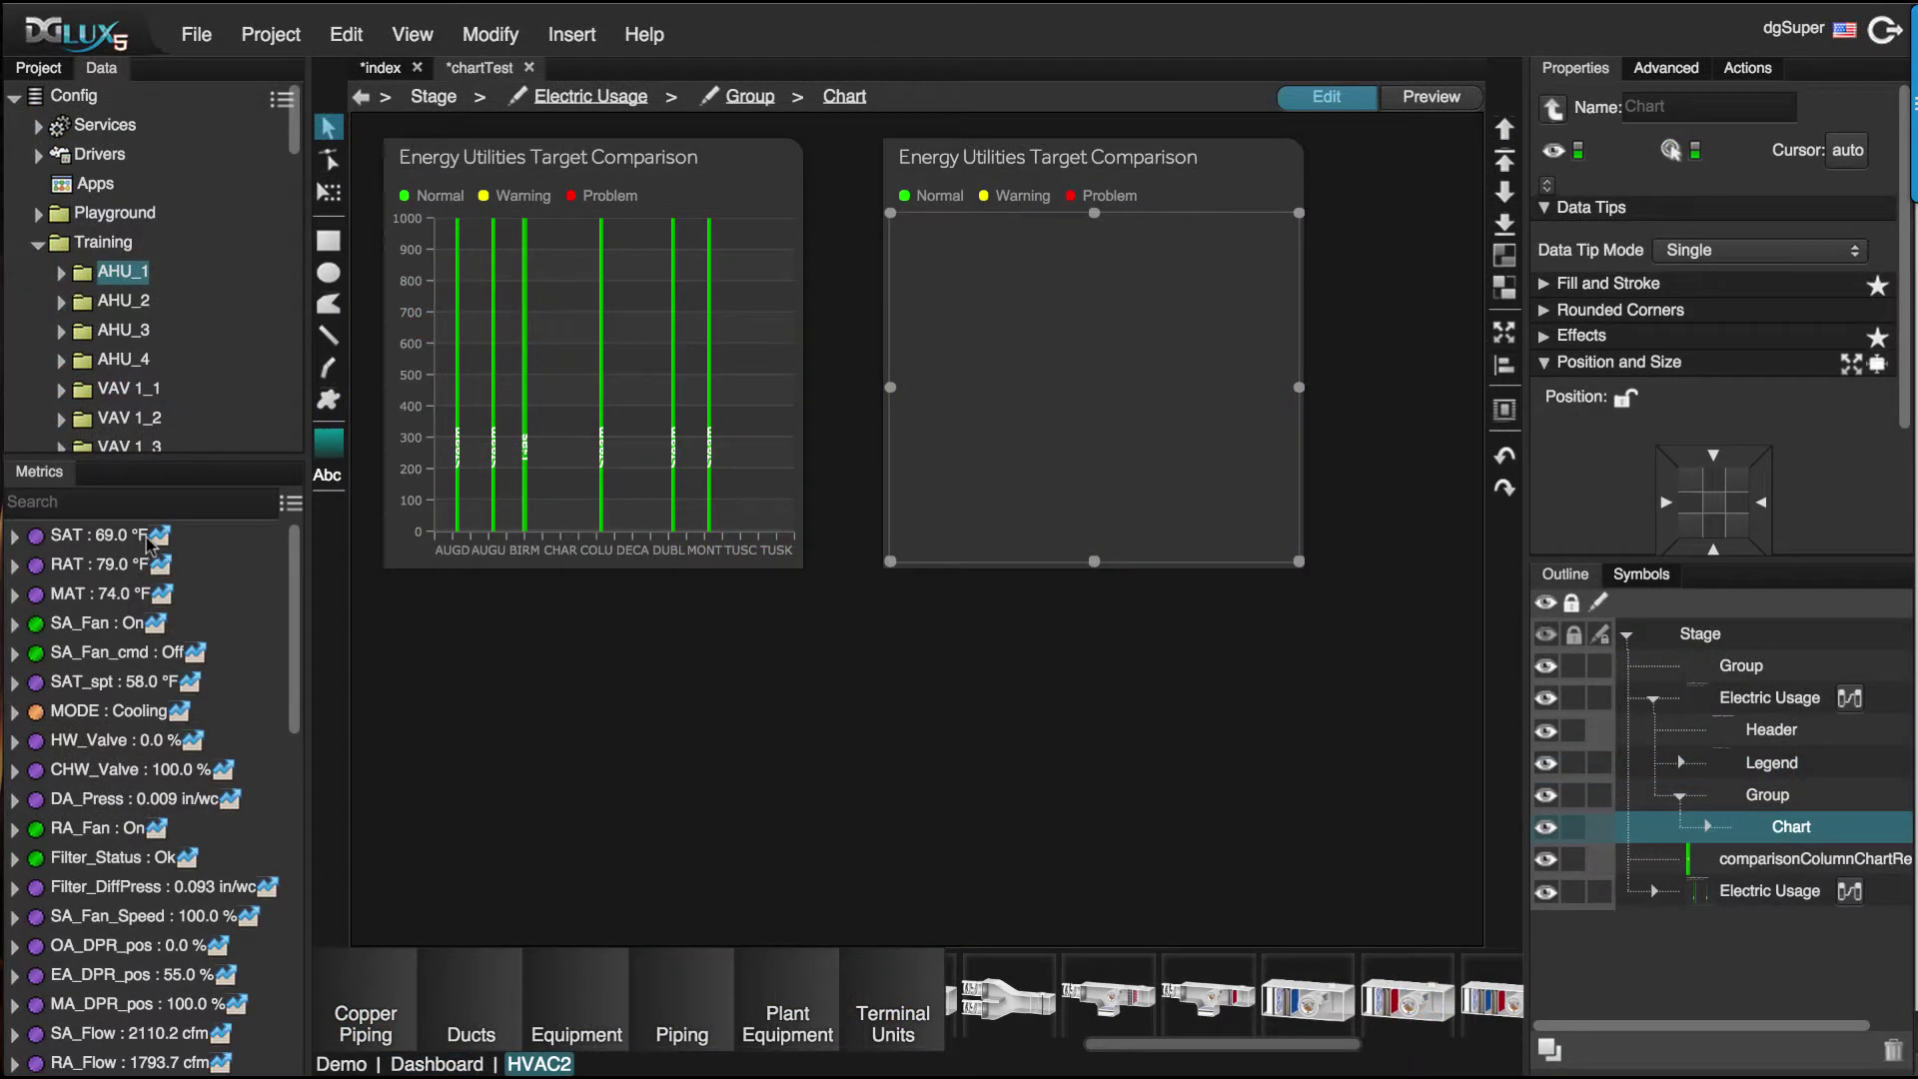
Step: Add the SAT point to the right chart as an area series
{"action": "left_click_drag", "start_coordinate": [157, 539], "coordinate": [1029, 351]}
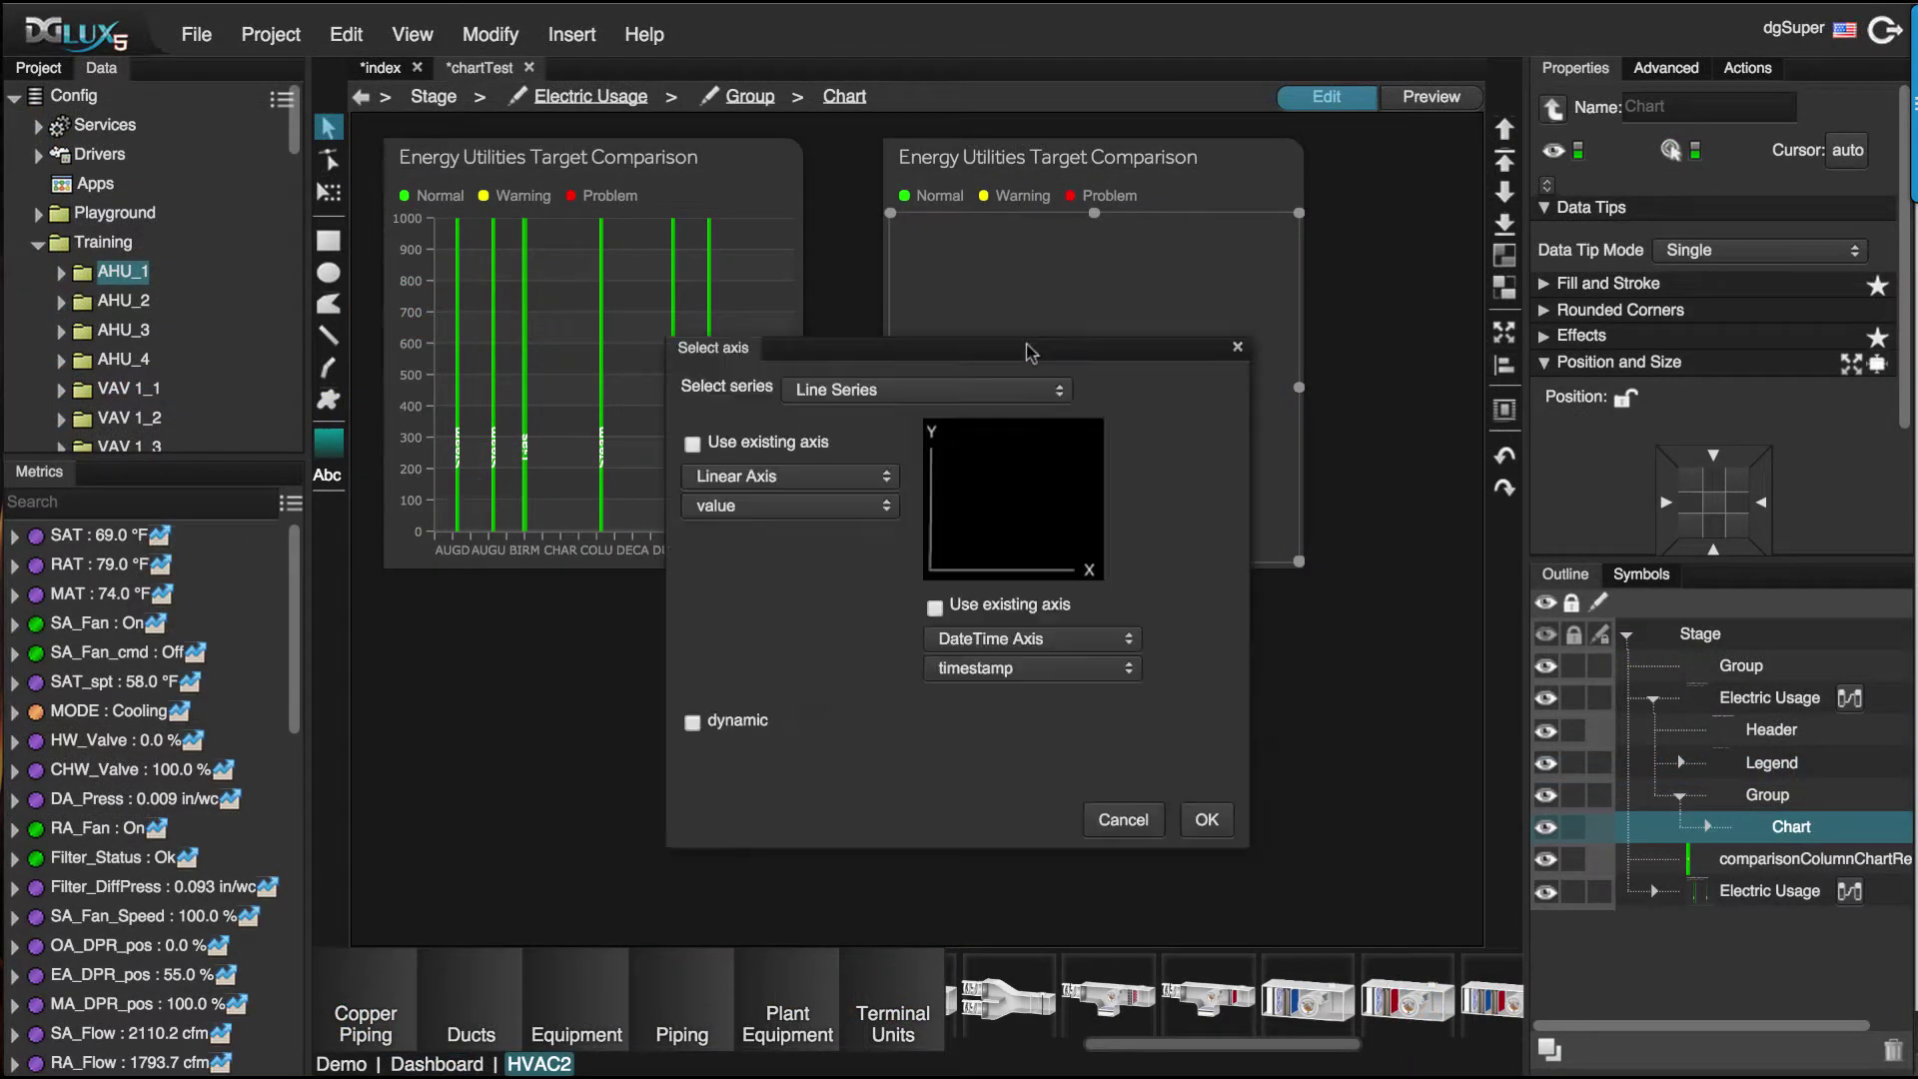
{"action": "left_click", "coordinate": [921, 391]}
{"action": "left_click", "coordinate": [967, 417]}
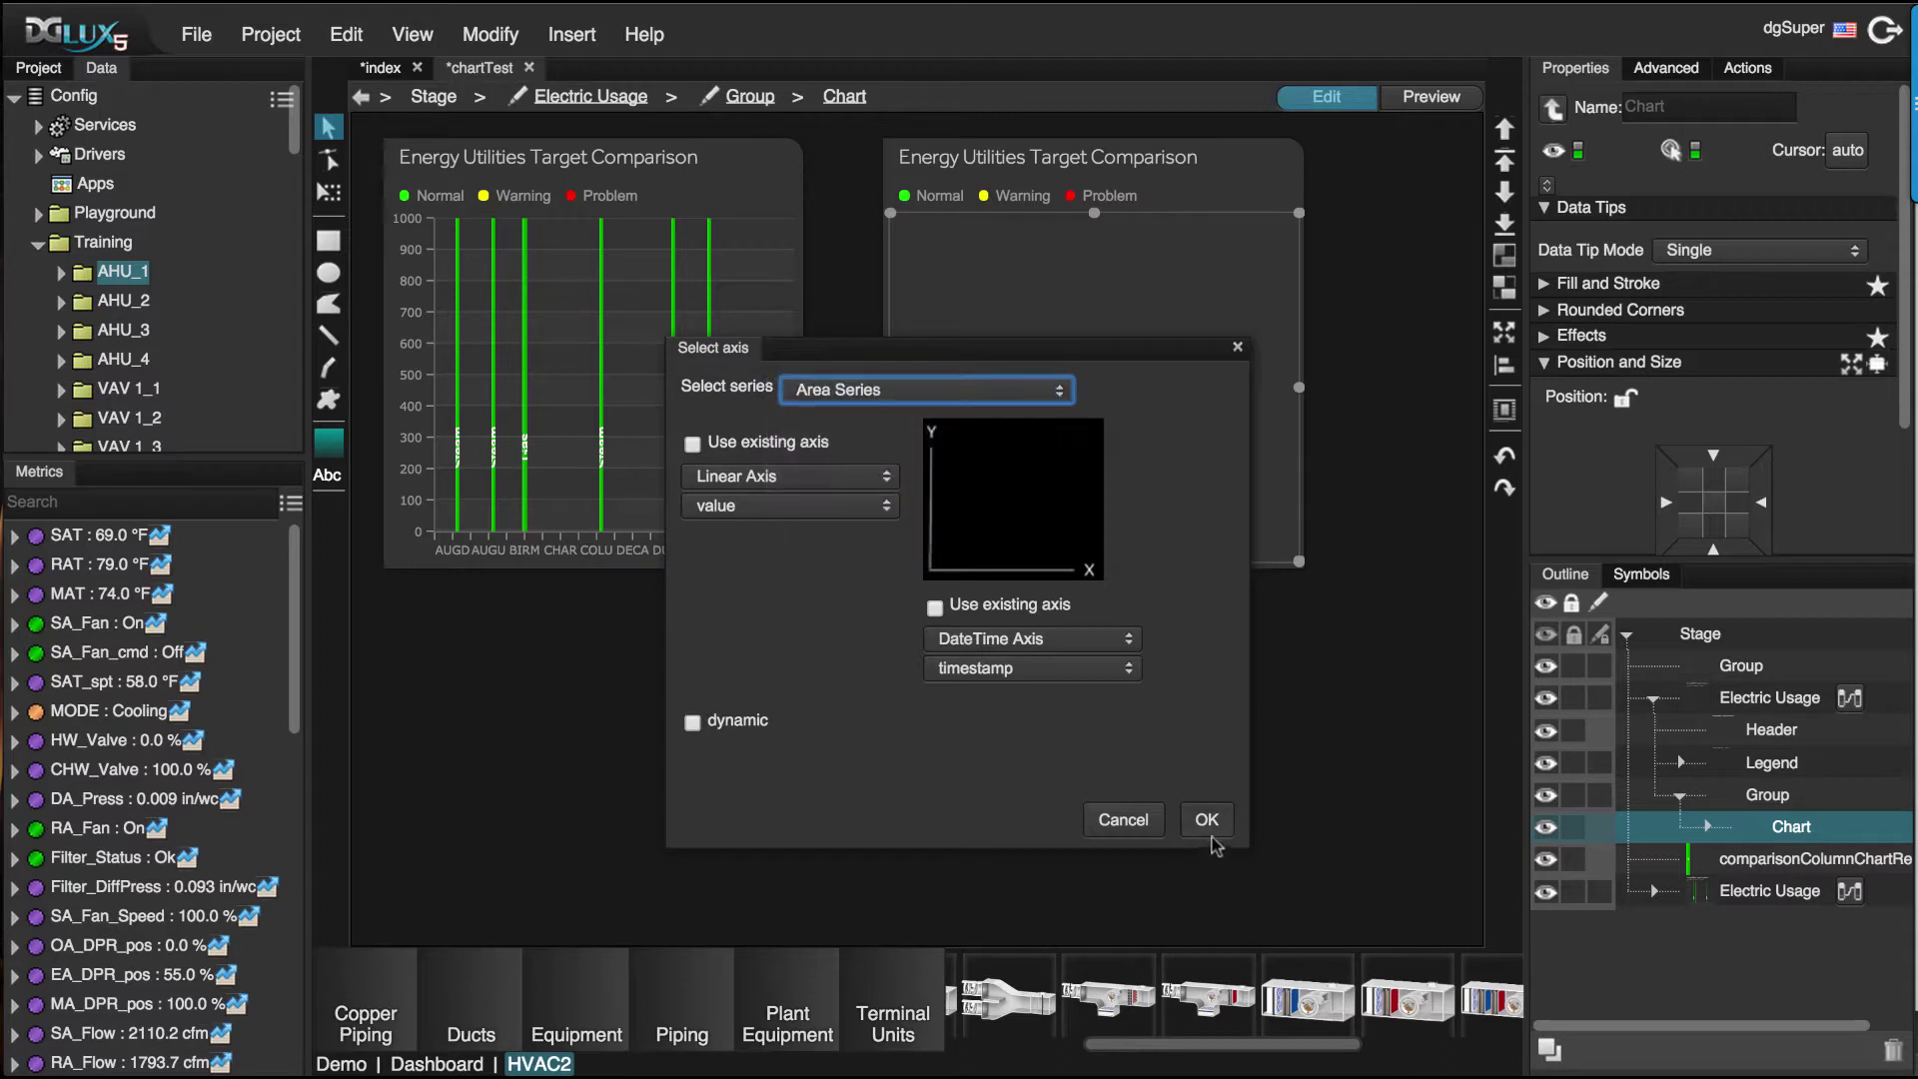
{"action": "left_click", "coordinate": [1206, 819]}
Step: Place a VAV reheat unit and bind Fan_Status, Damper_pos and Occupancy from VAV 1_1 to its fan, damper and heating
{"action": "left_click_drag", "start_coordinate": [1132, 1007], "coordinate": [770, 789]}
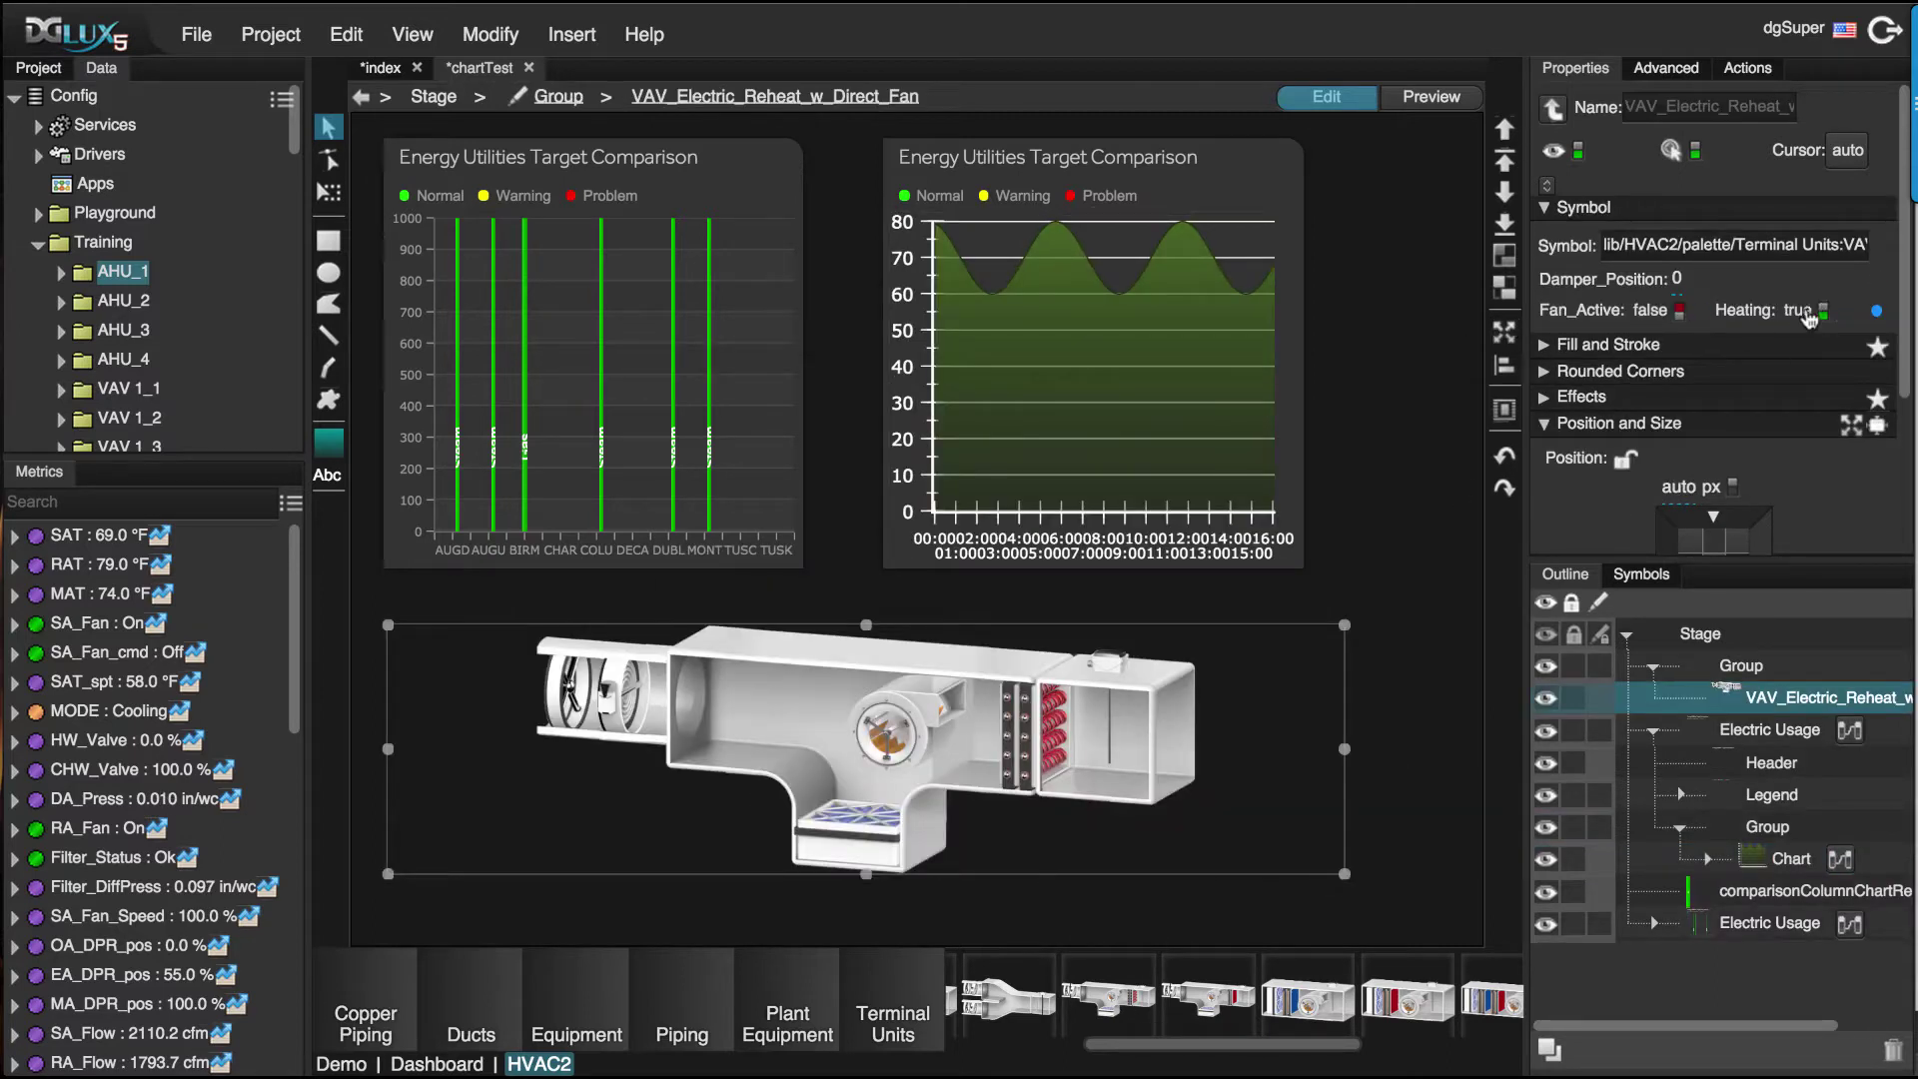
{"action": "left_click", "coordinate": [124, 389]}
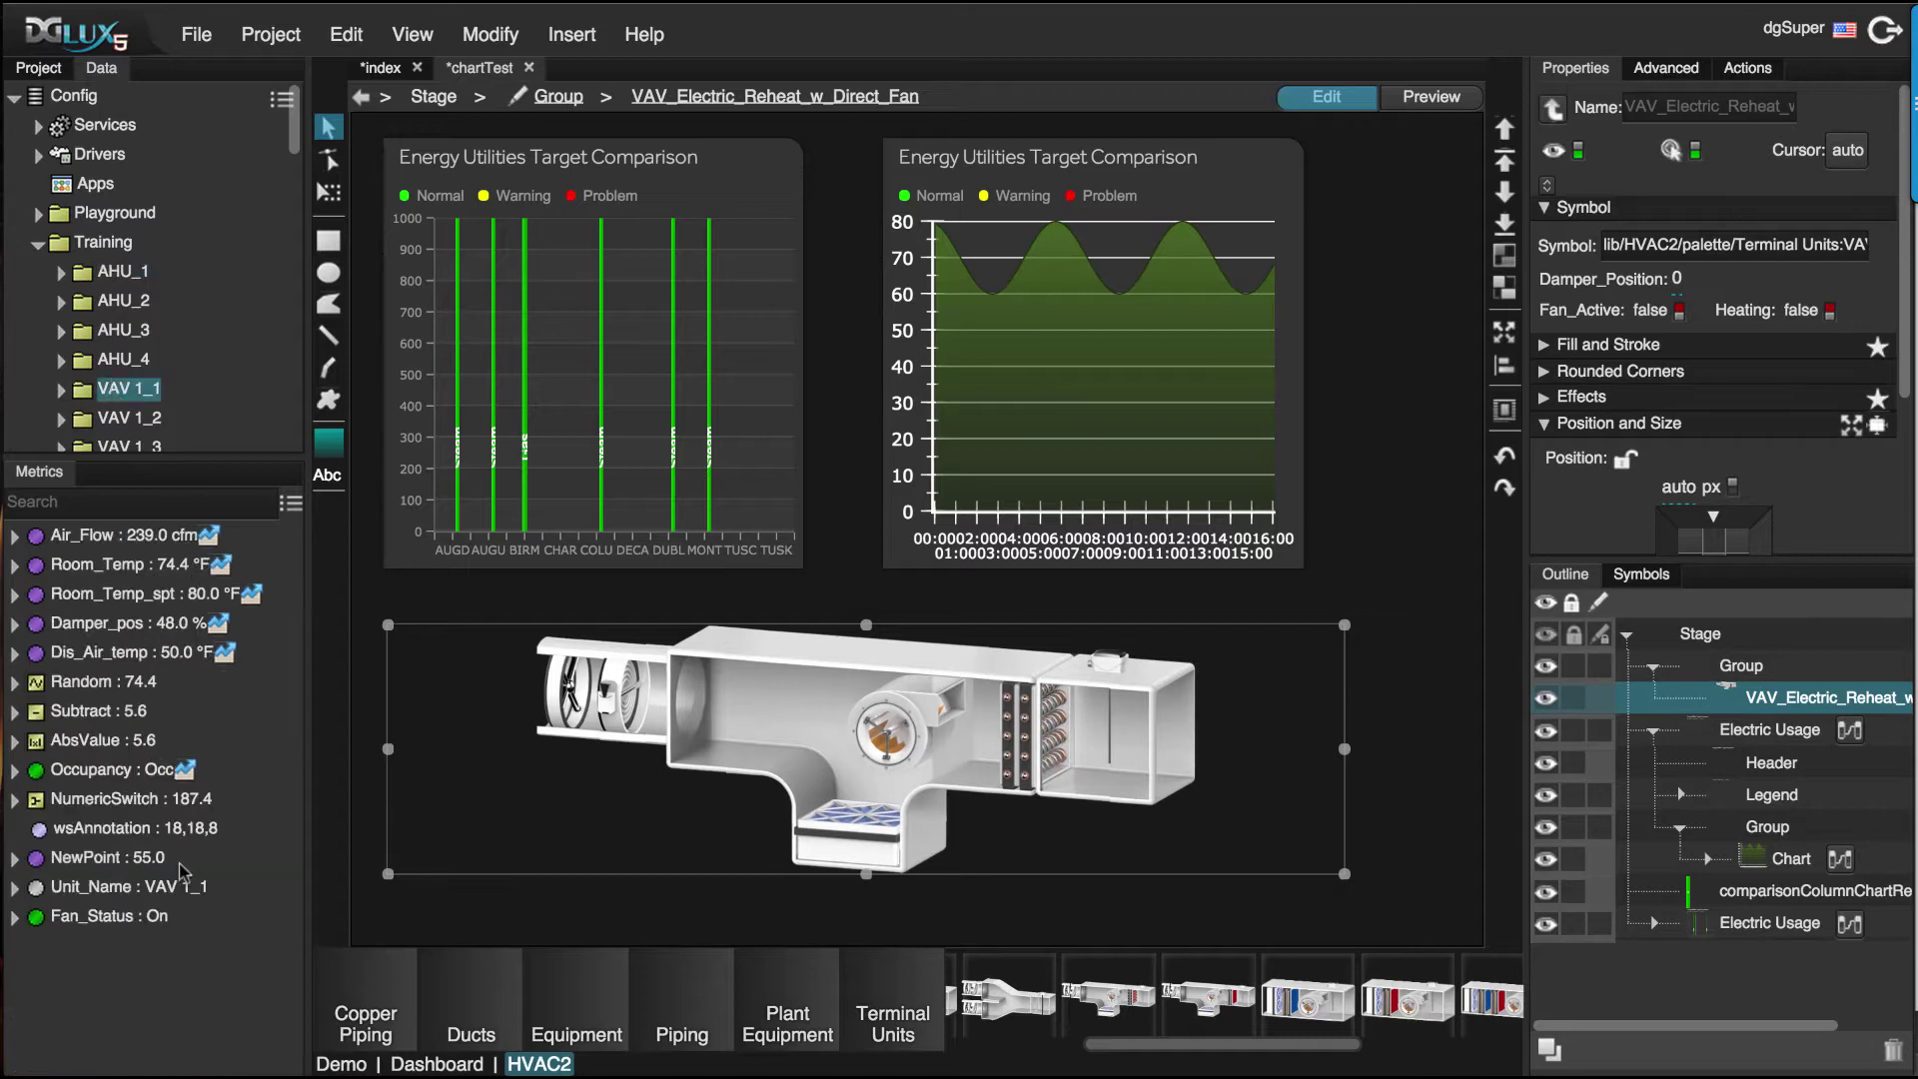
{"action": "left_click_drag", "start_coordinate": [160, 917], "coordinate": [1653, 314]}
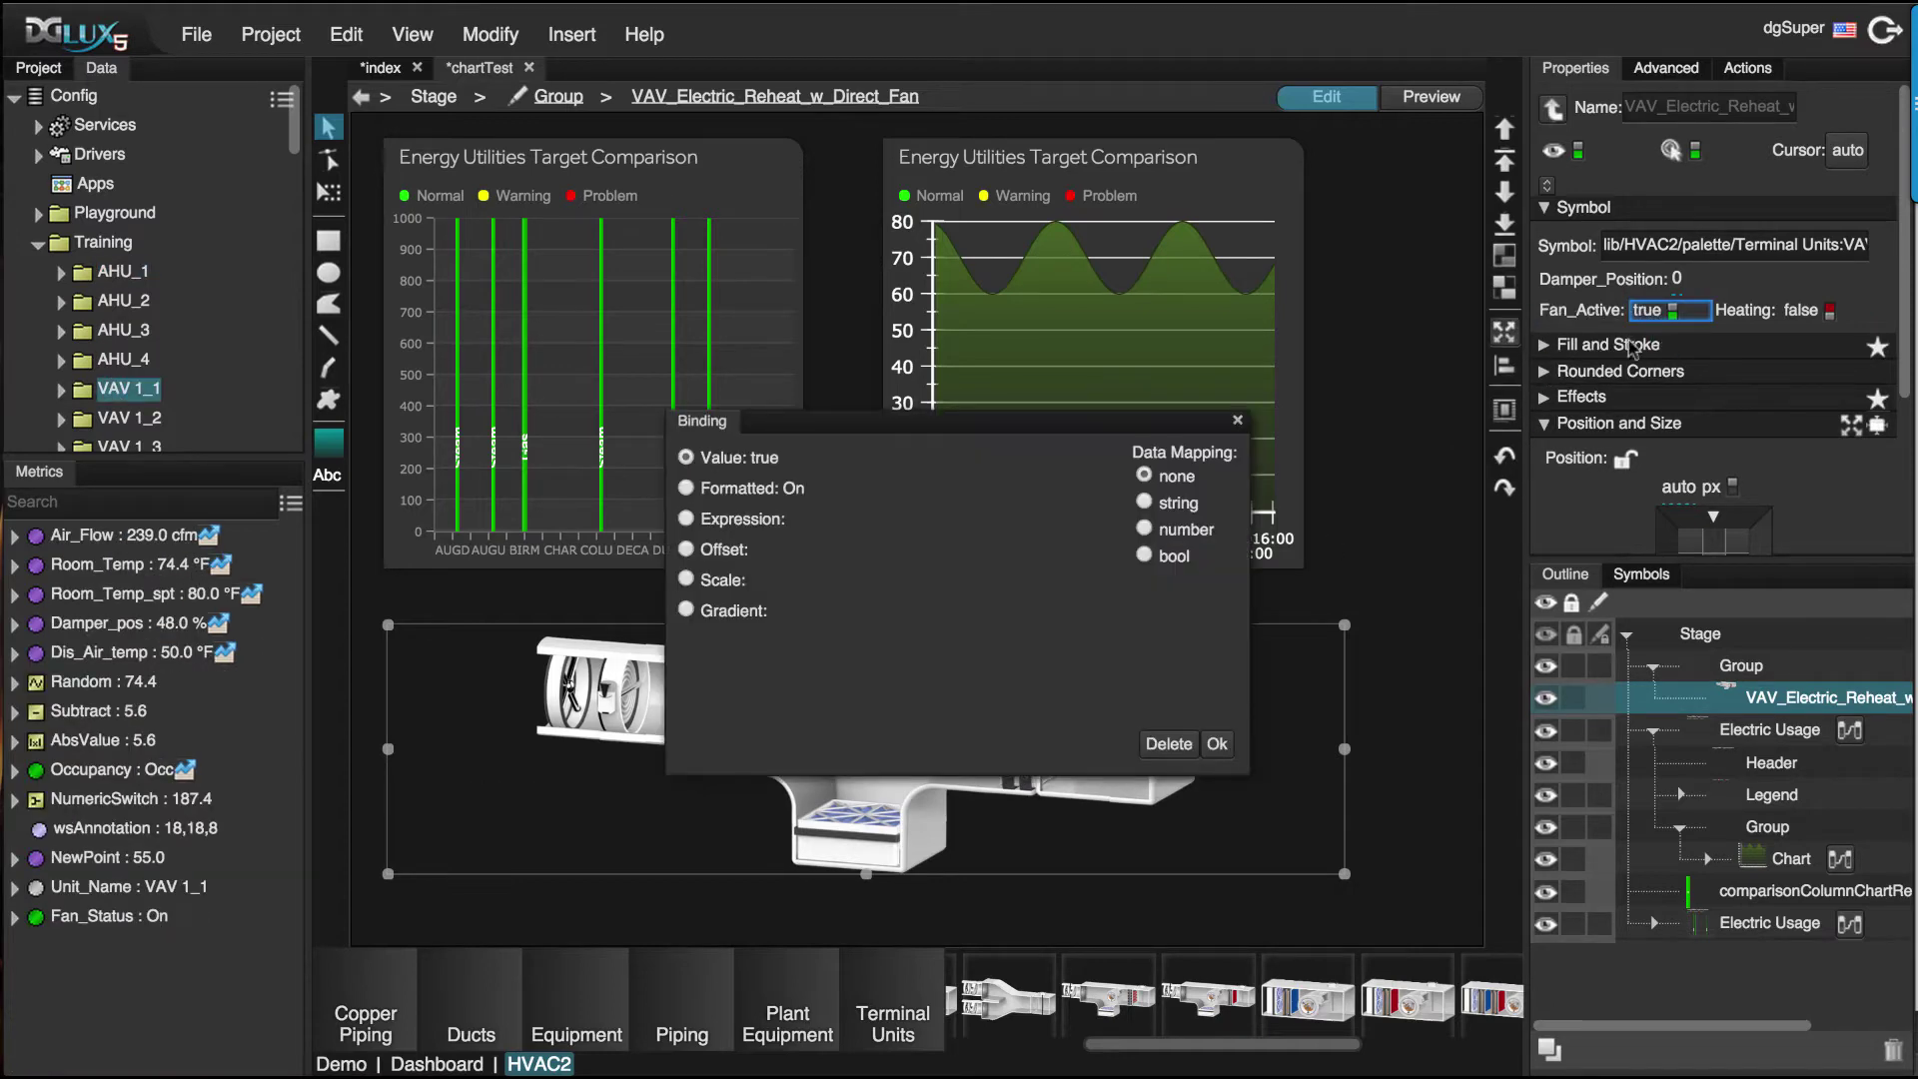
{"action": "left_click", "coordinate": [1215, 742]}
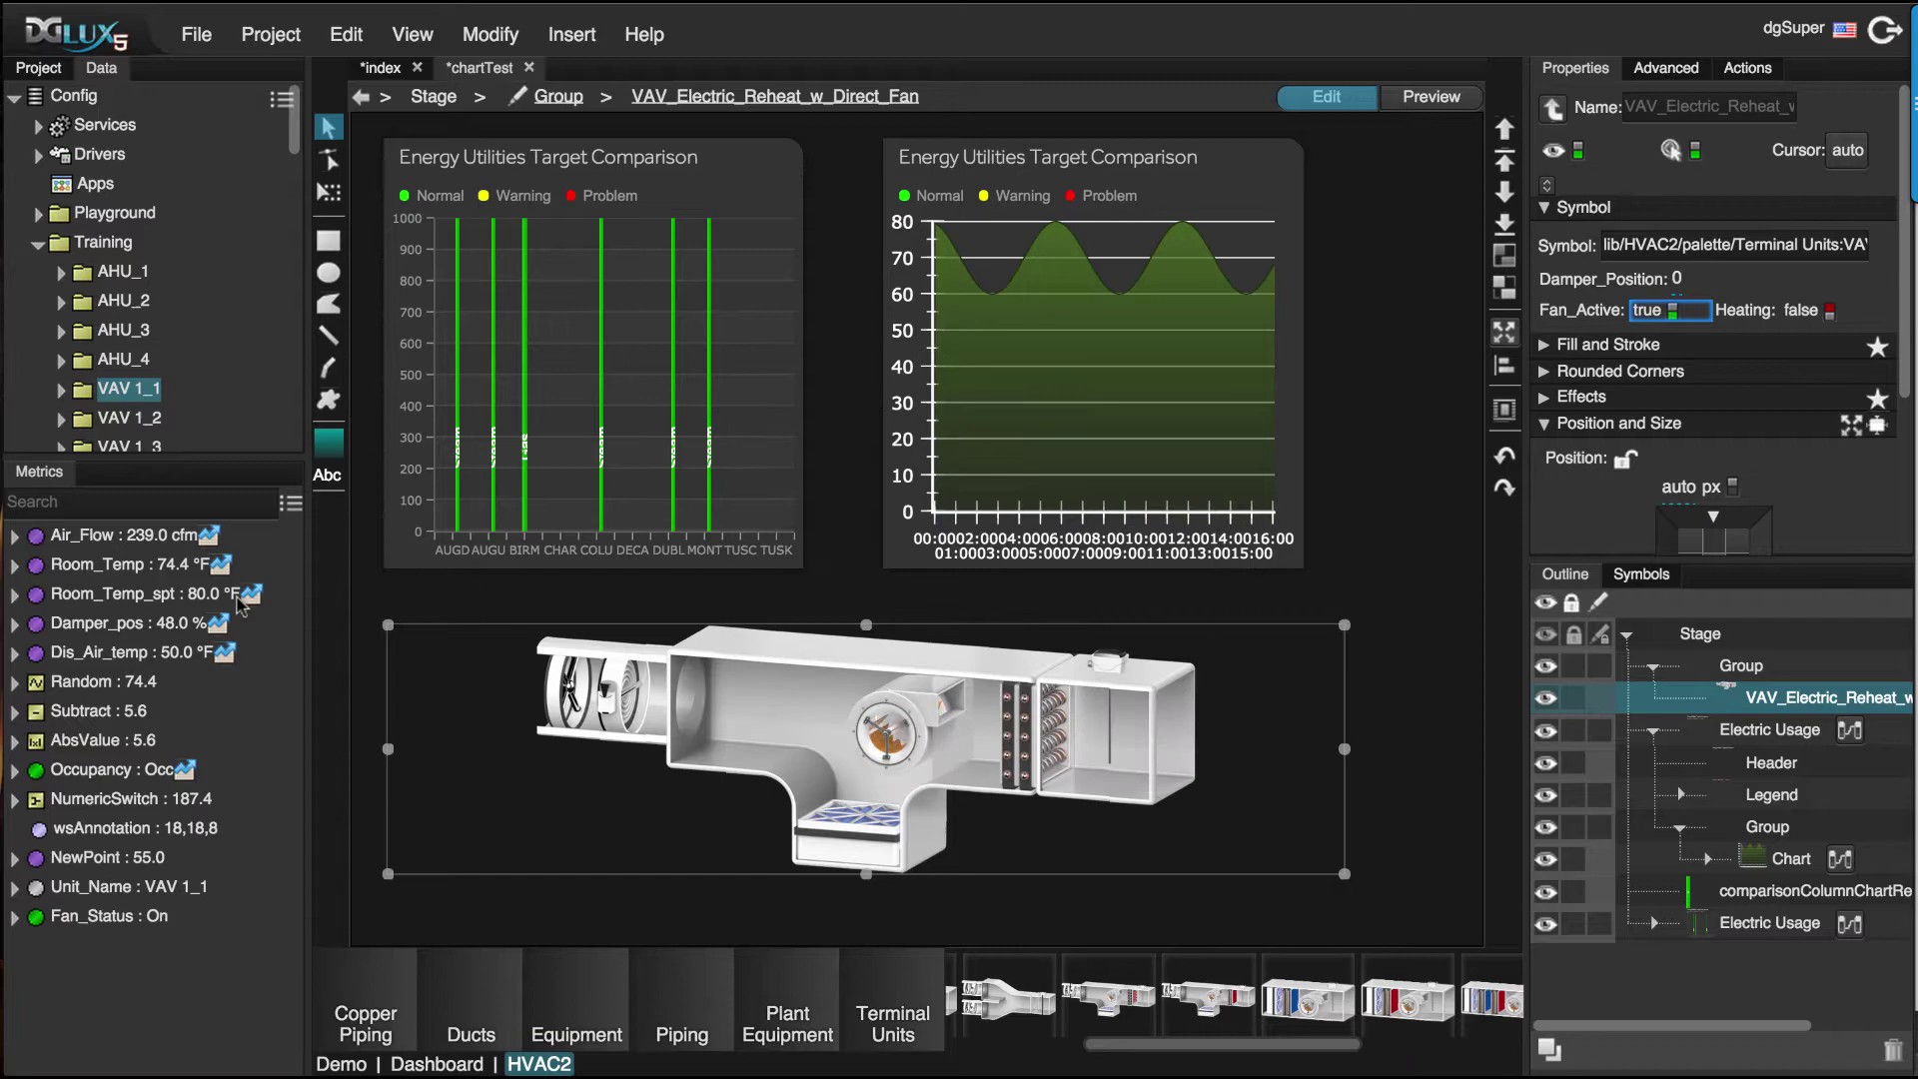
{"action": "left_click_drag", "start_coordinate": [230, 622], "coordinate": [1688, 281]}
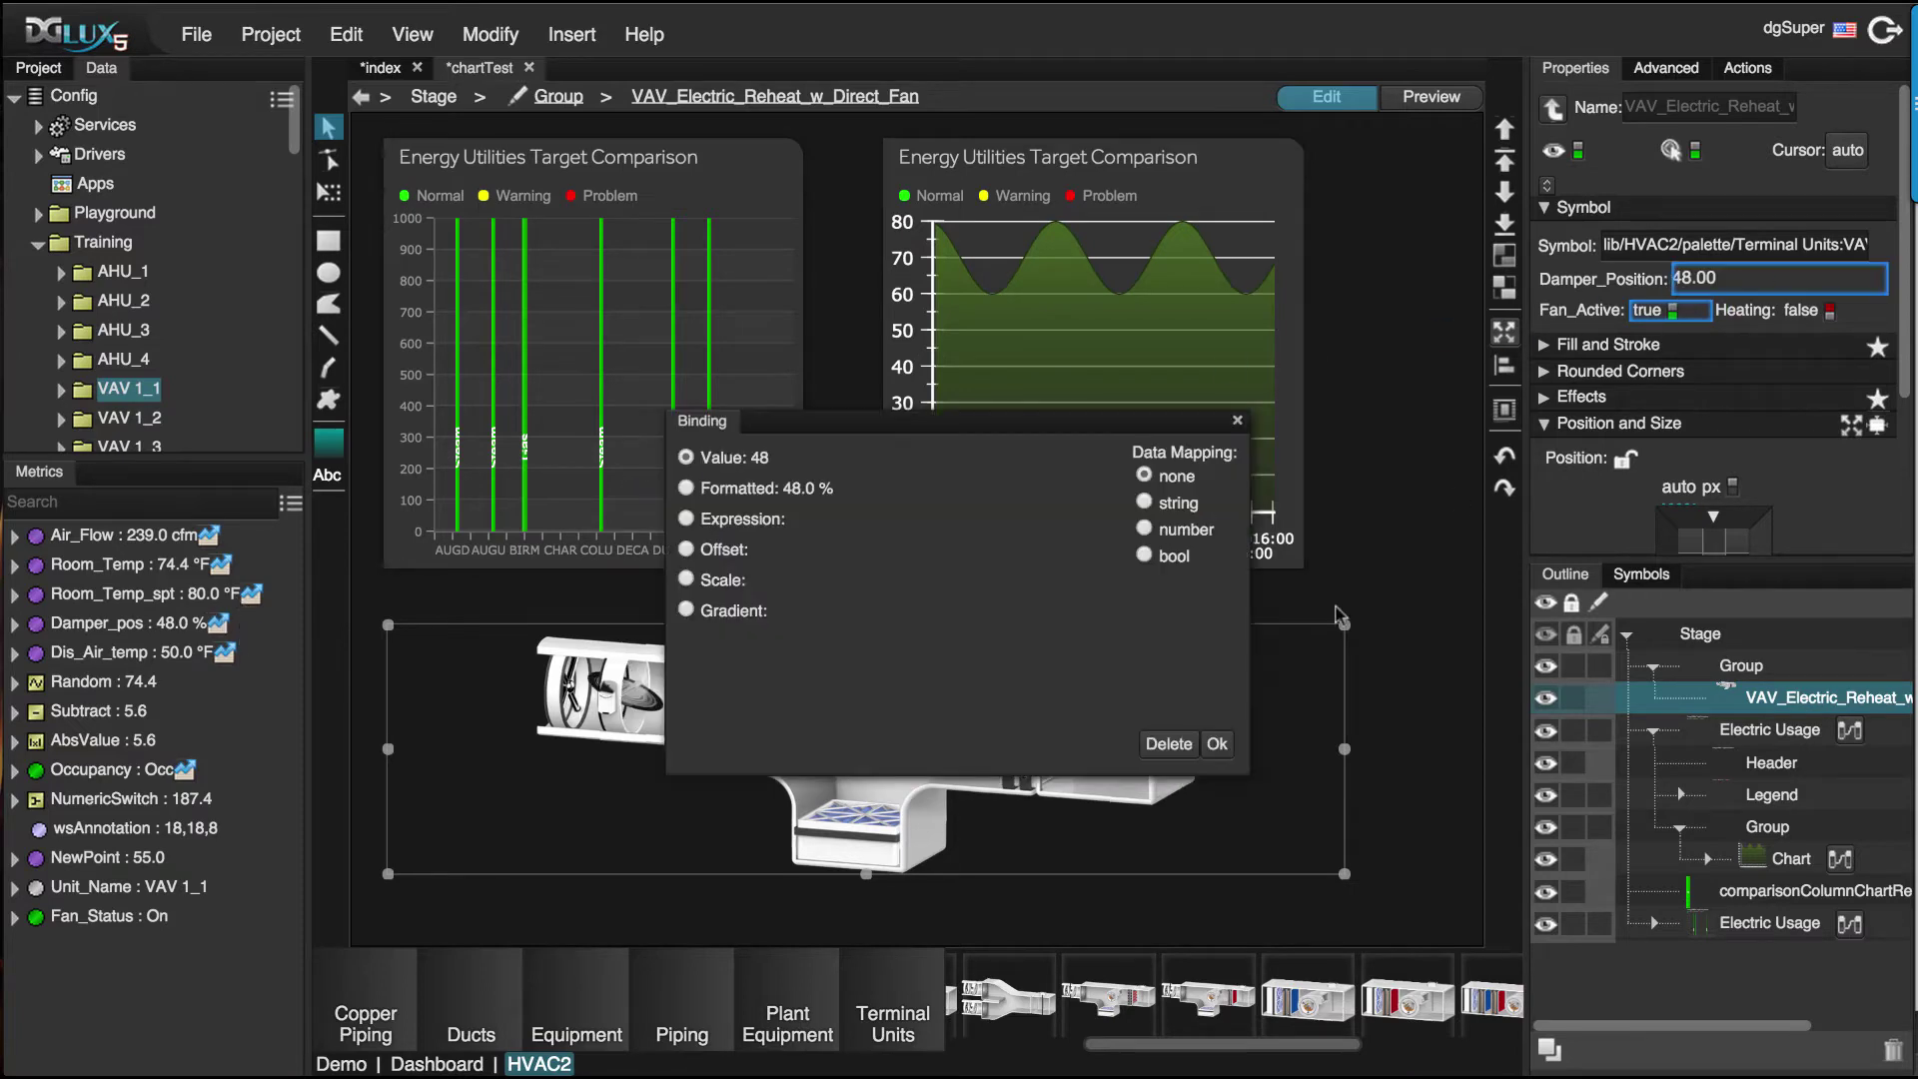
{"action": "left_click", "coordinate": [1215, 743]}
{"action": "left_click_drag", "start_coordinate": [110, 769], "coordinate": [1798, 312]}
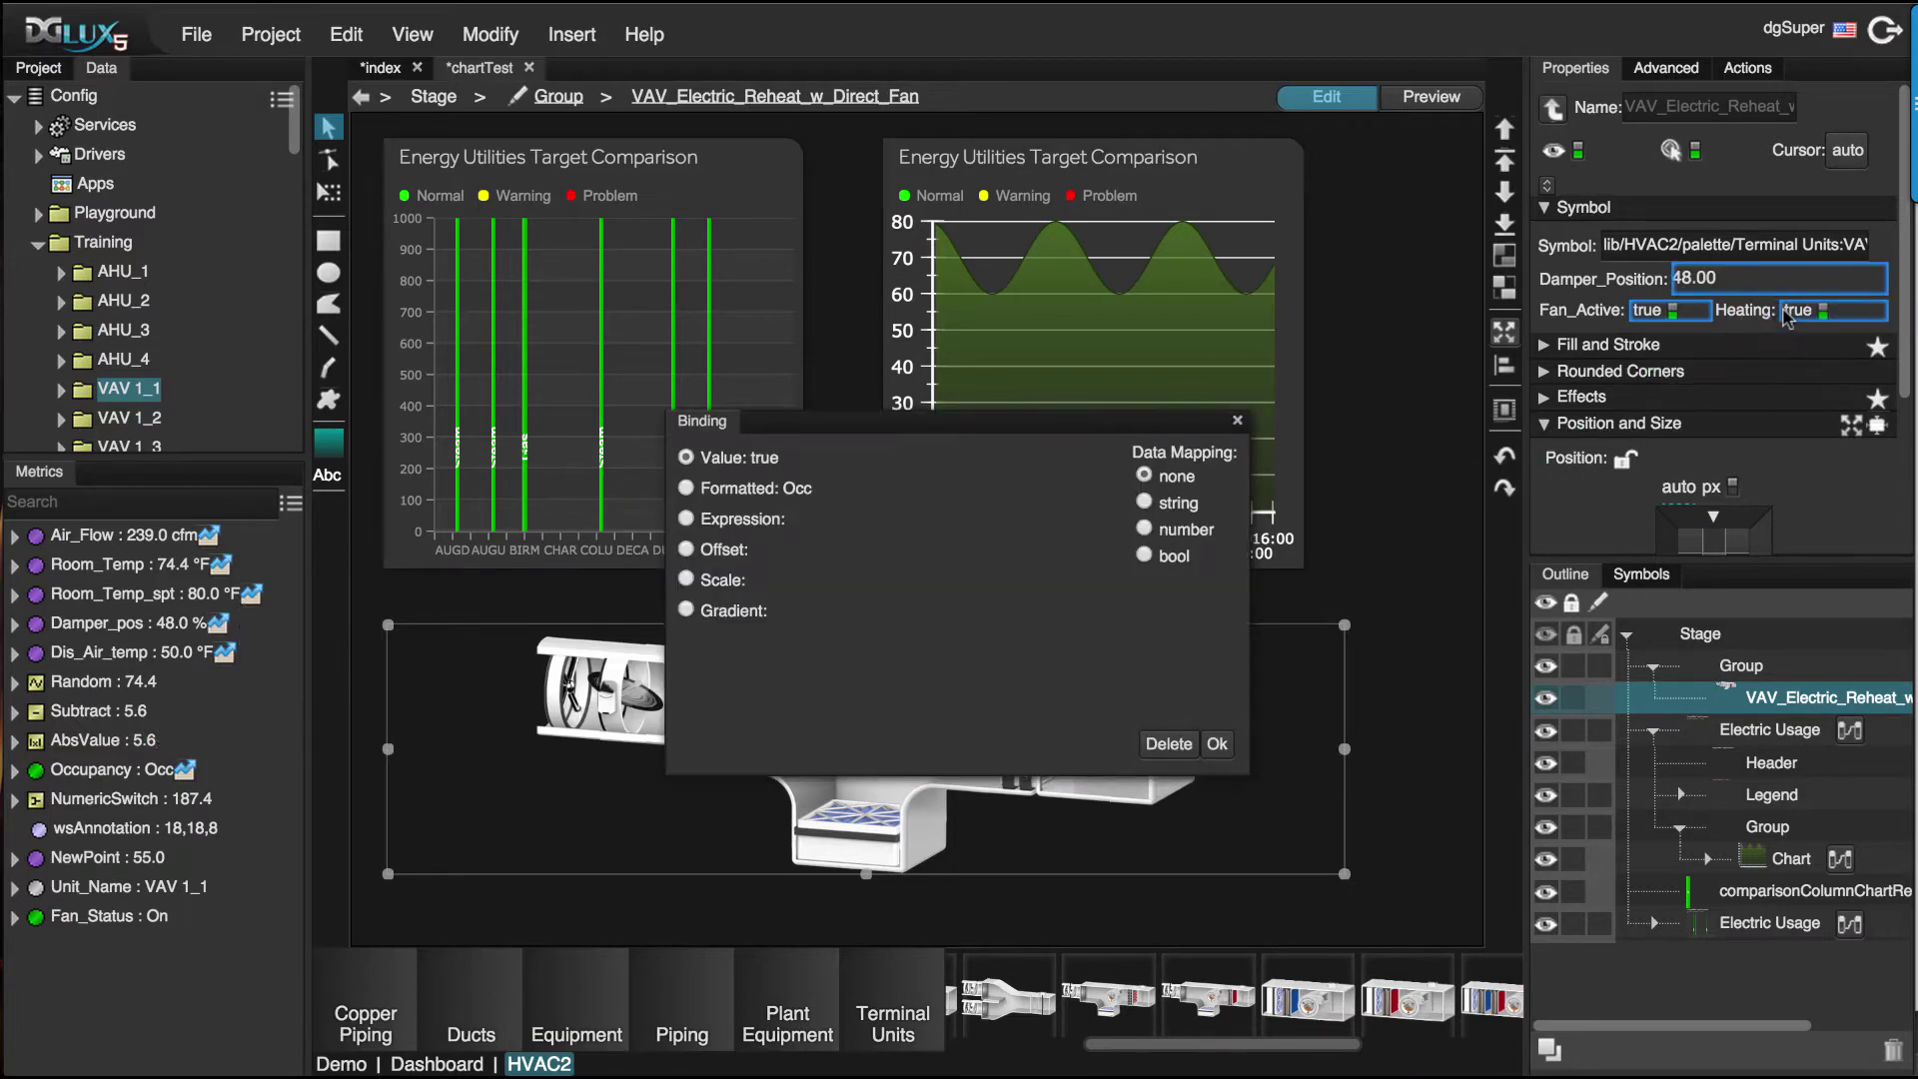
{"action": "left_click", "coordinate": [1217, 743]}
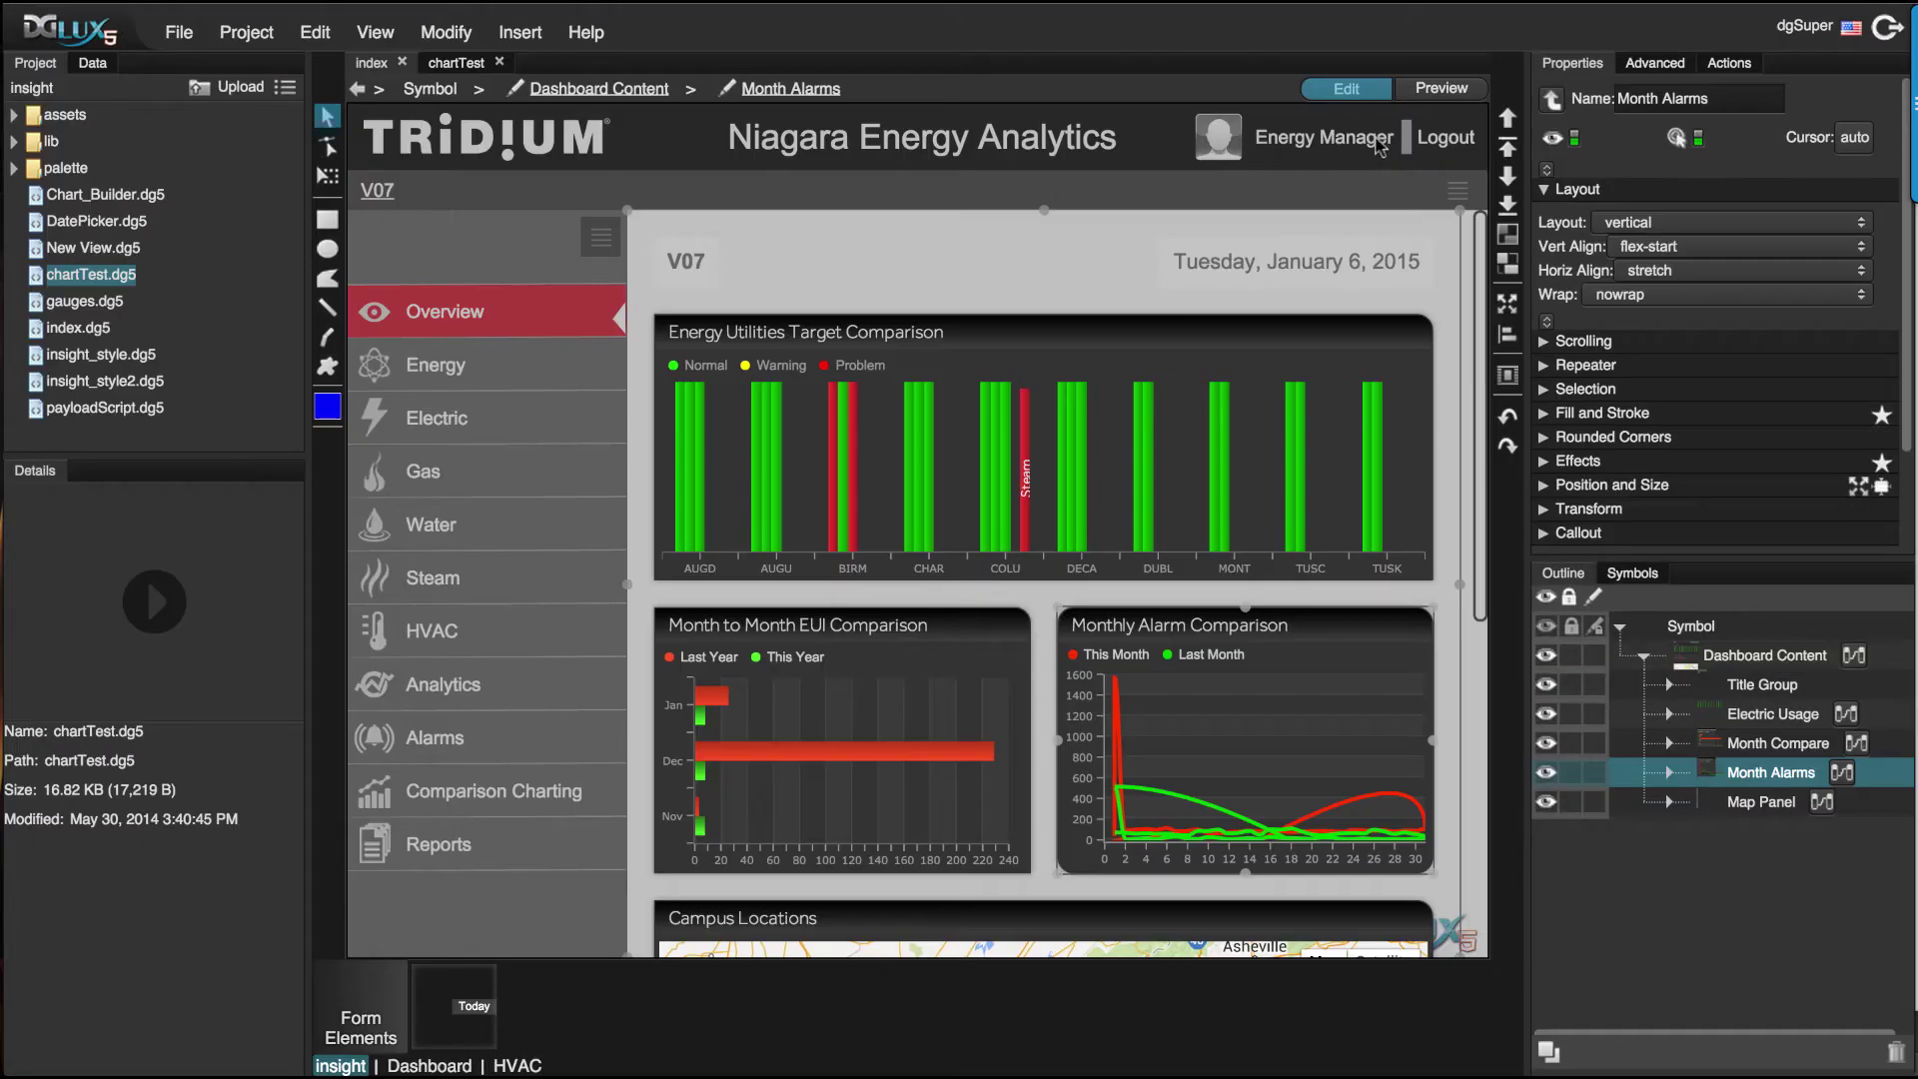
Step: Preview the dashboard and check Birmingham and Decatur energy details on the campus map
{"action": "left_click", "coordinate": [1436, 88]}
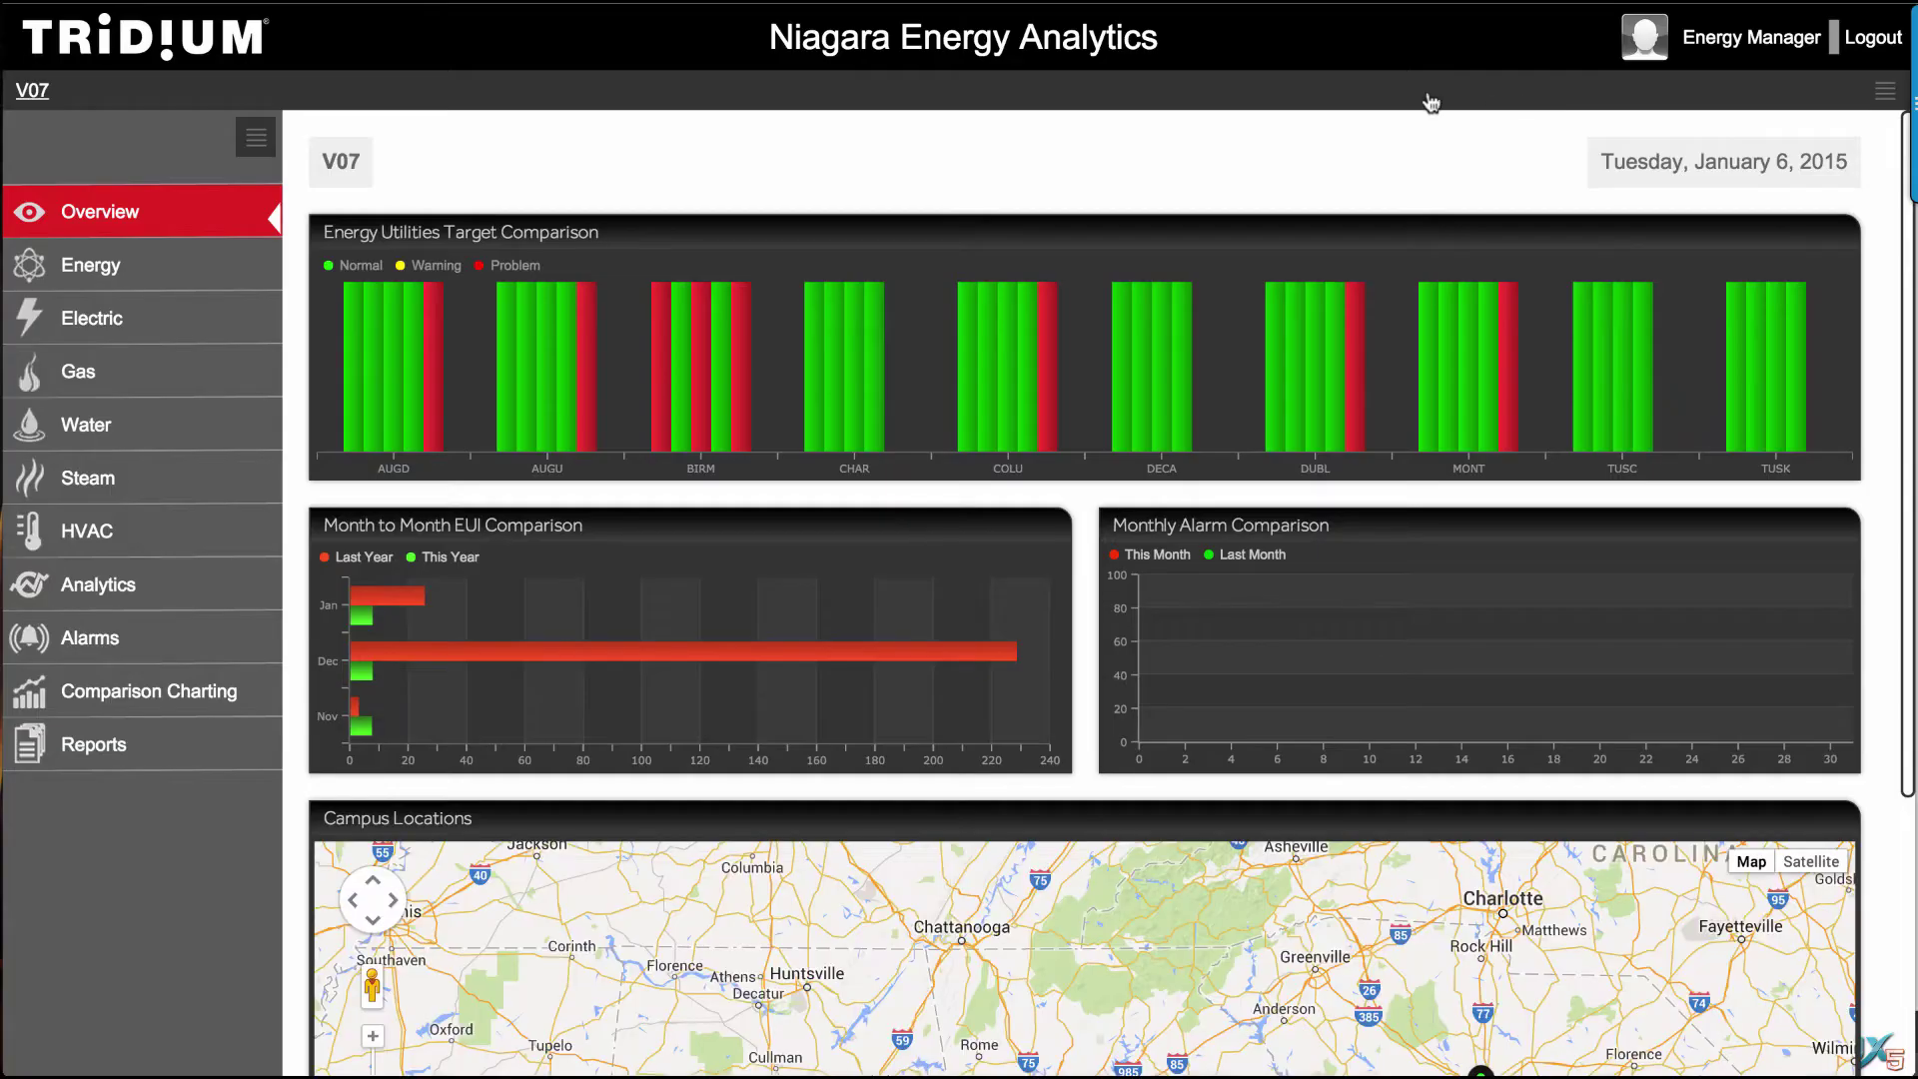
{"action": "scroll", "coordinate": [291, 411], "scroll_direction": "down", "scroll_amount": 4}
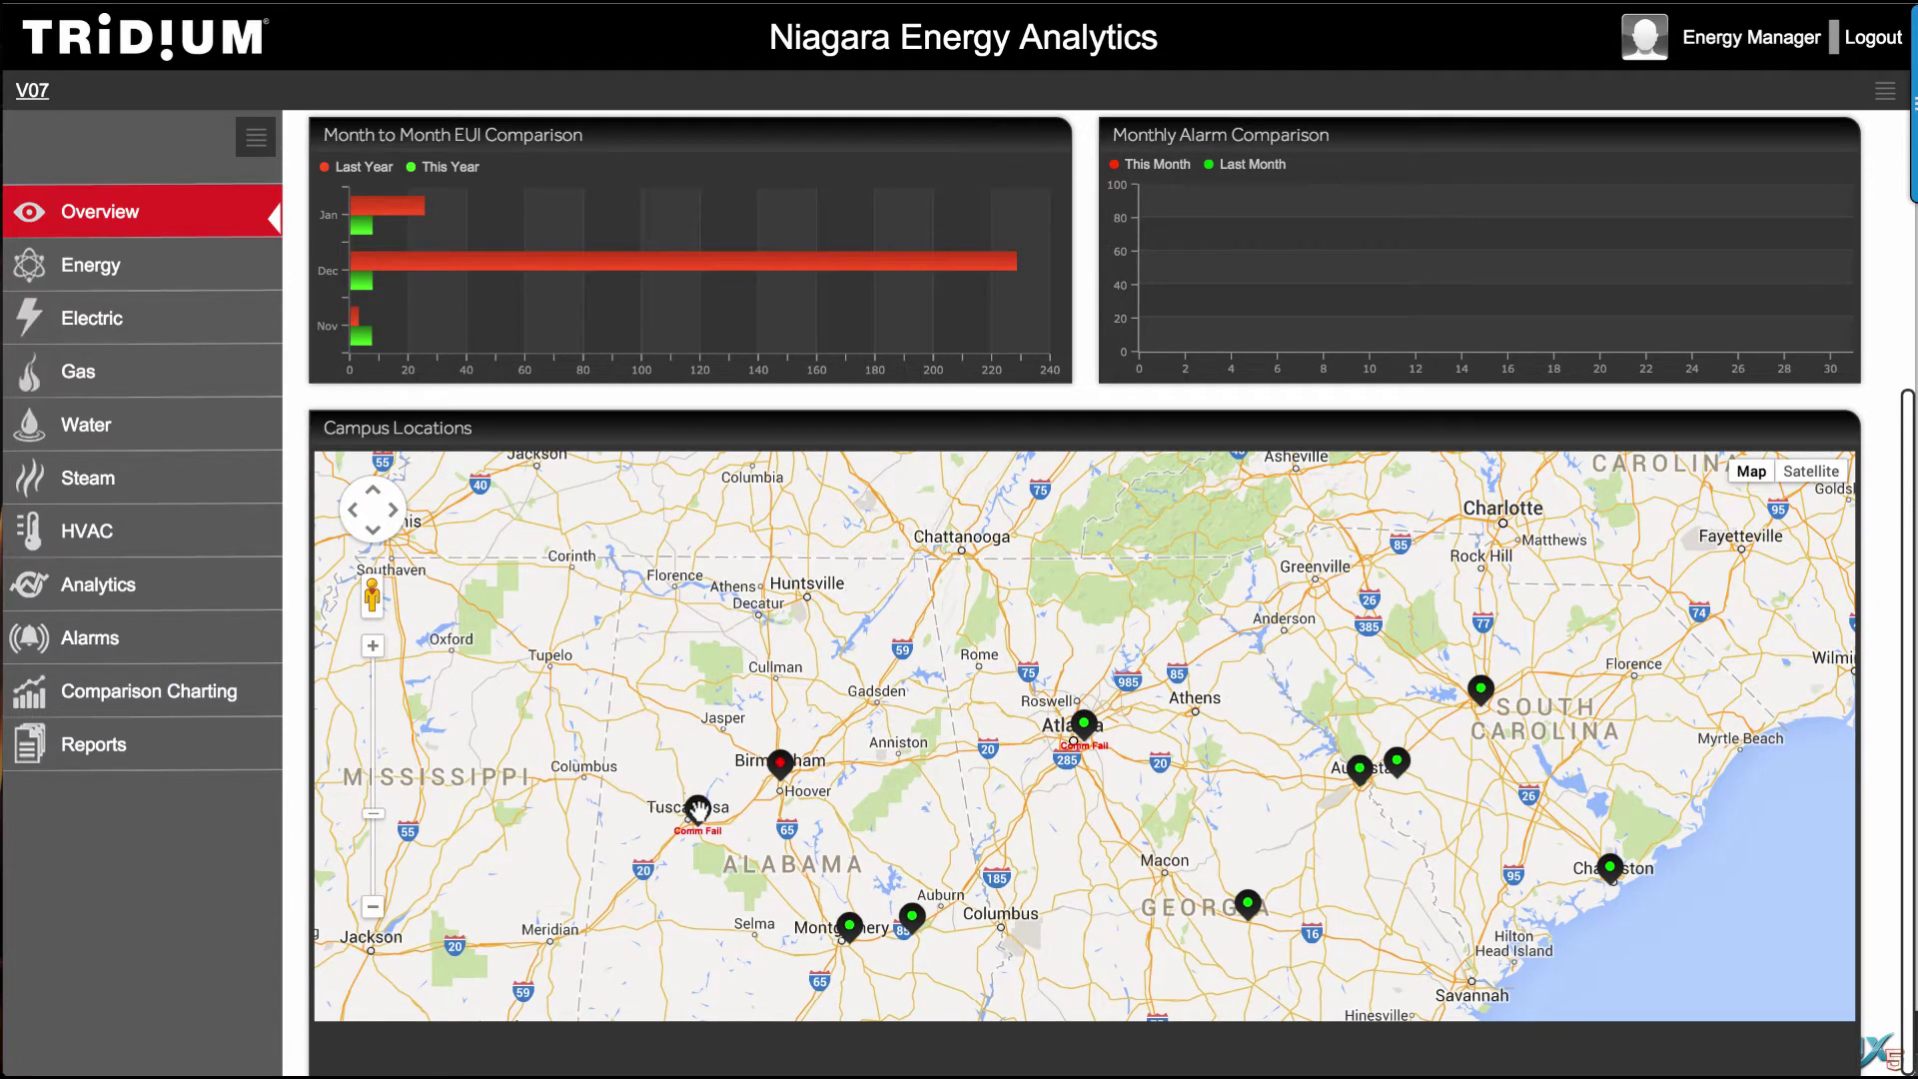
{"action": "left_click", "coordinate": [780, 764]}
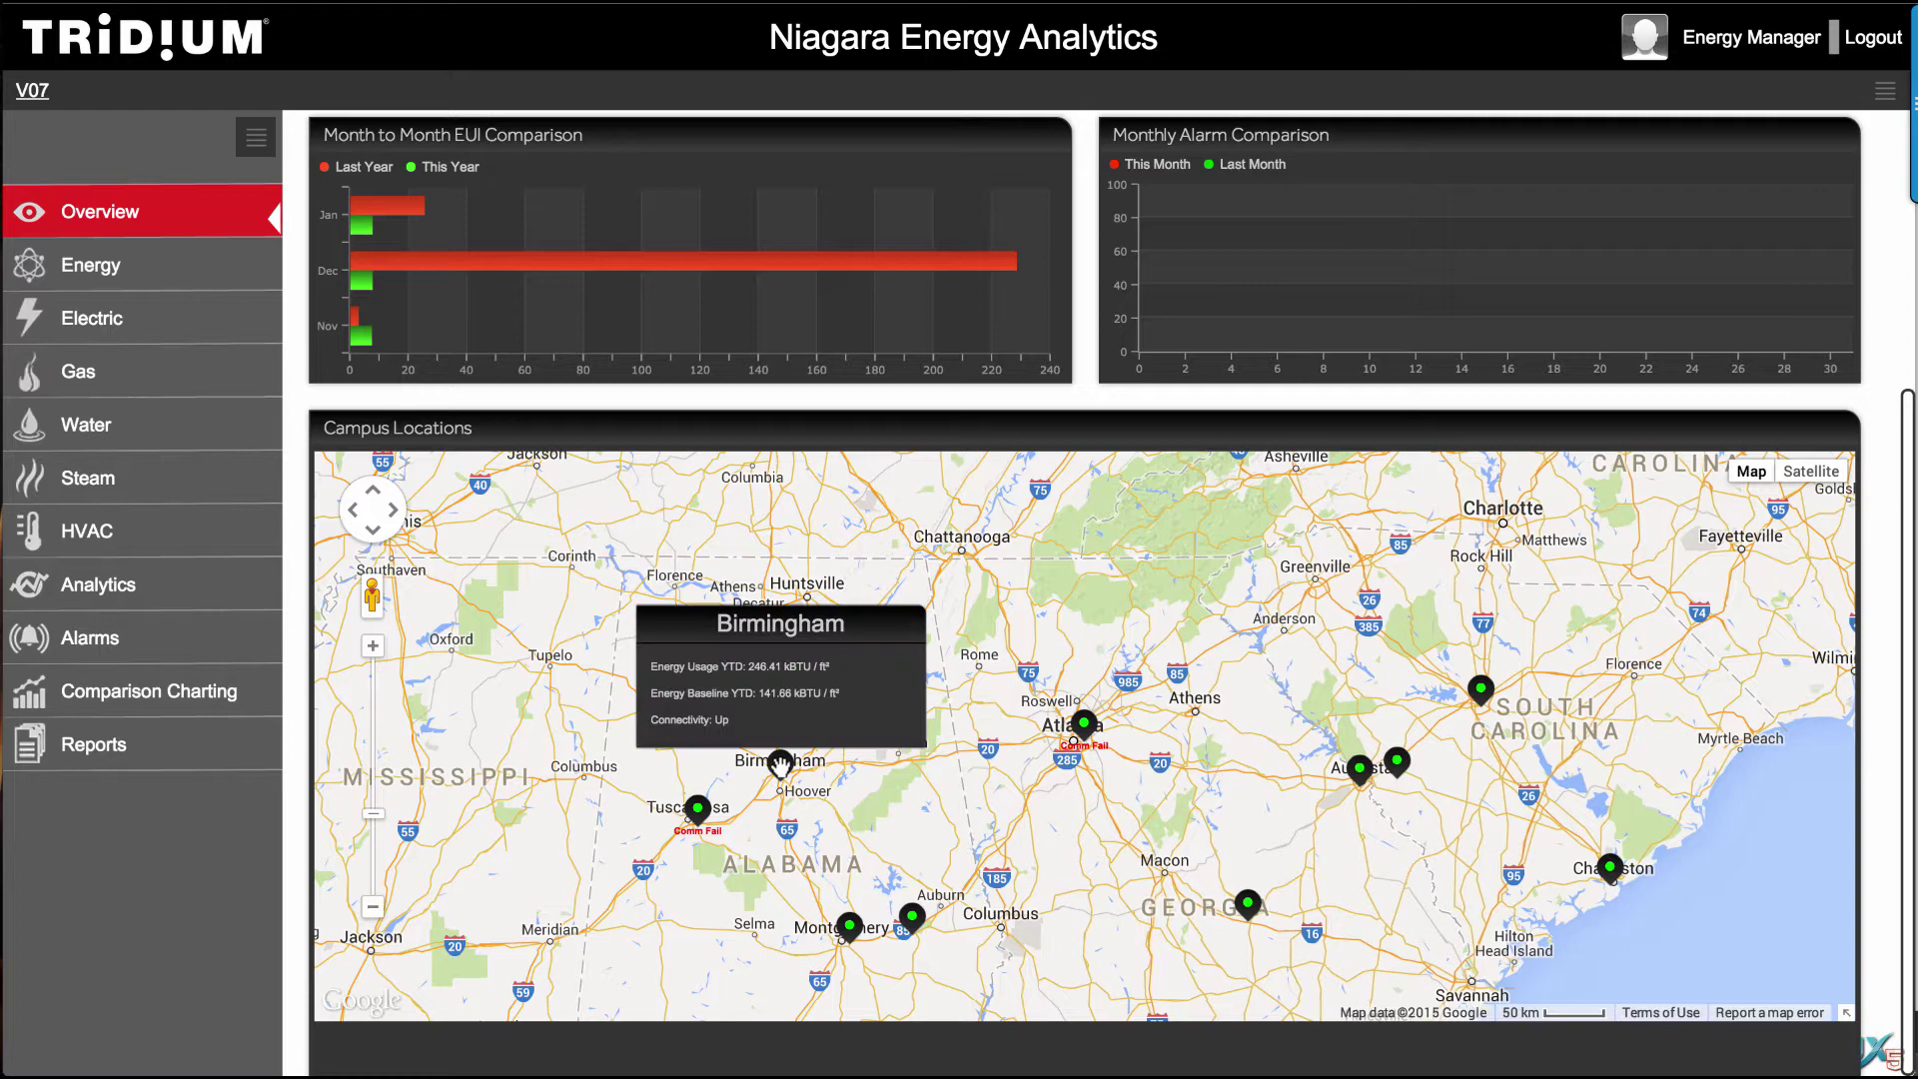
{"action": "left_click", "coordinate": [1084, 725]}
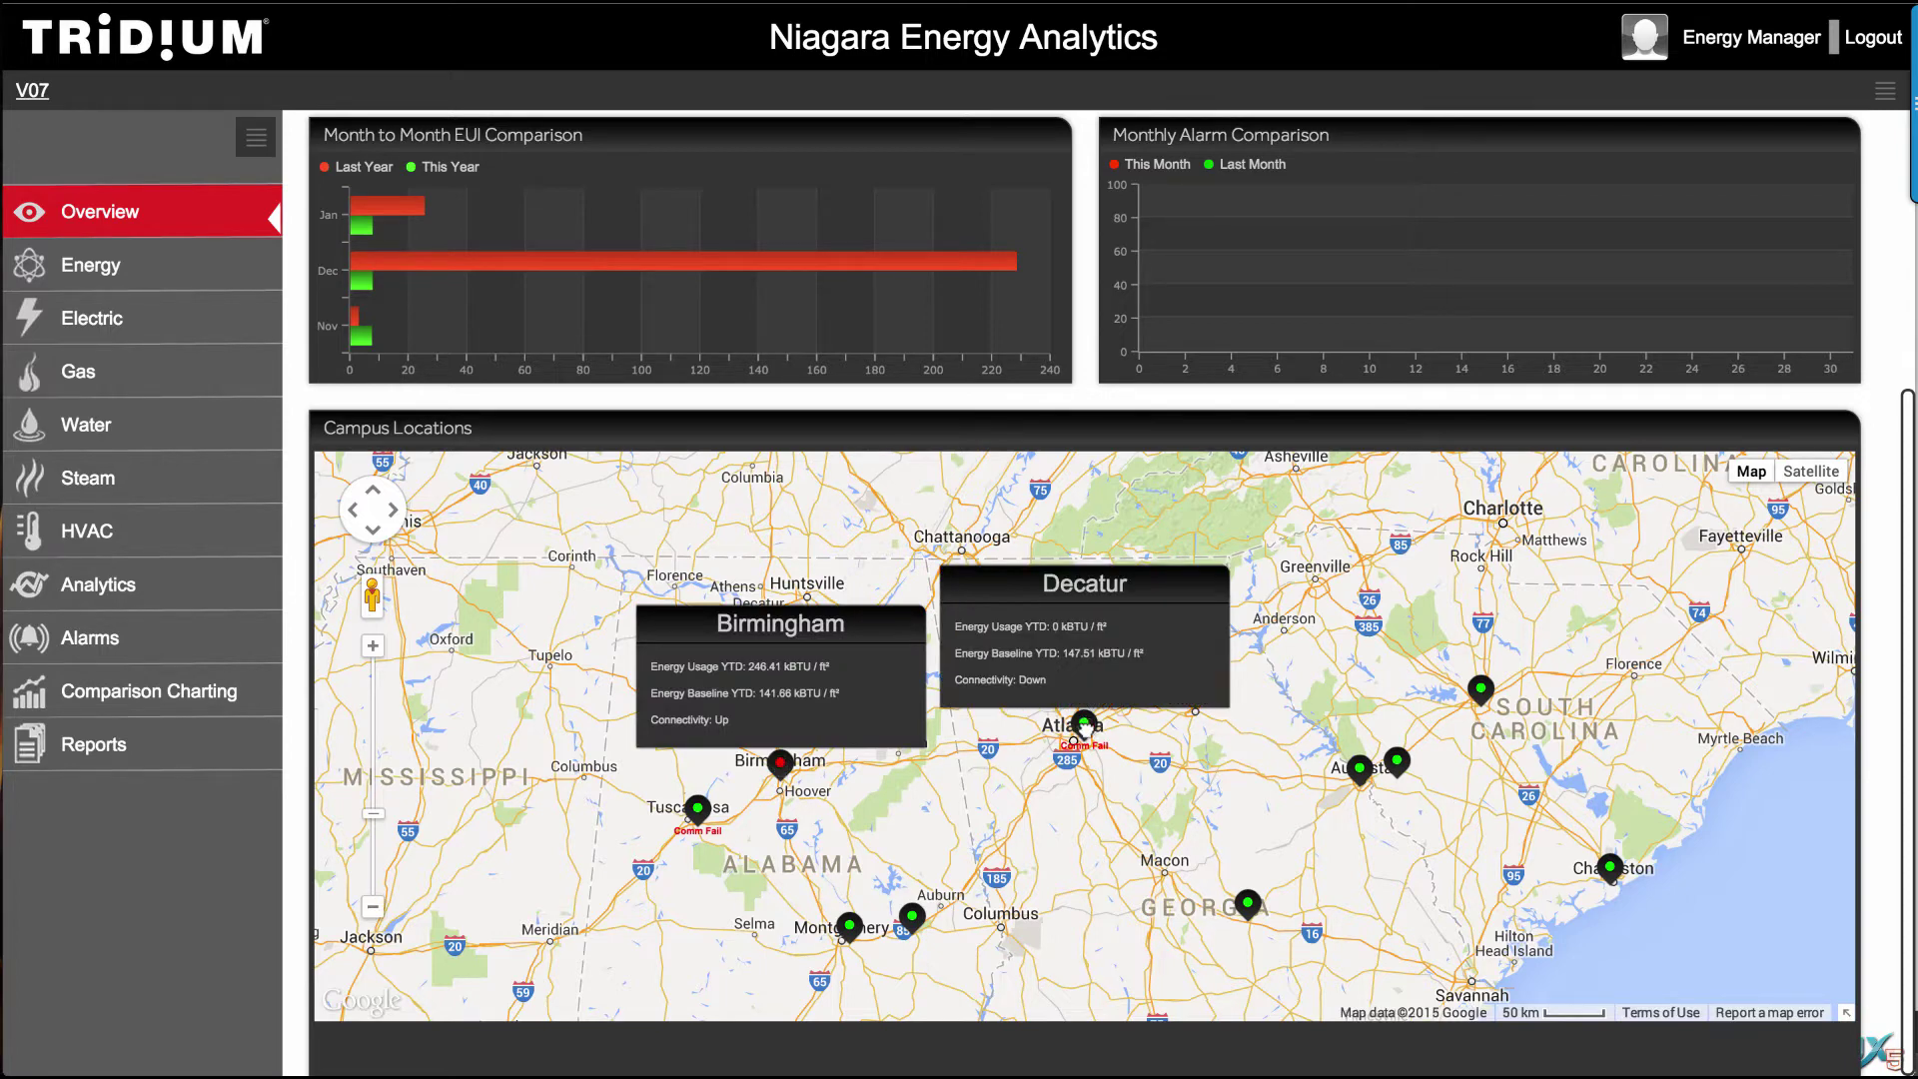
Step: Visit the Electric and Alarms pages, view the first alarm, then show the Reports page description
{"action": "left_click", "coordinate": [162, 333]}
{"action": "left_click", "coordinate": [140, 646]}
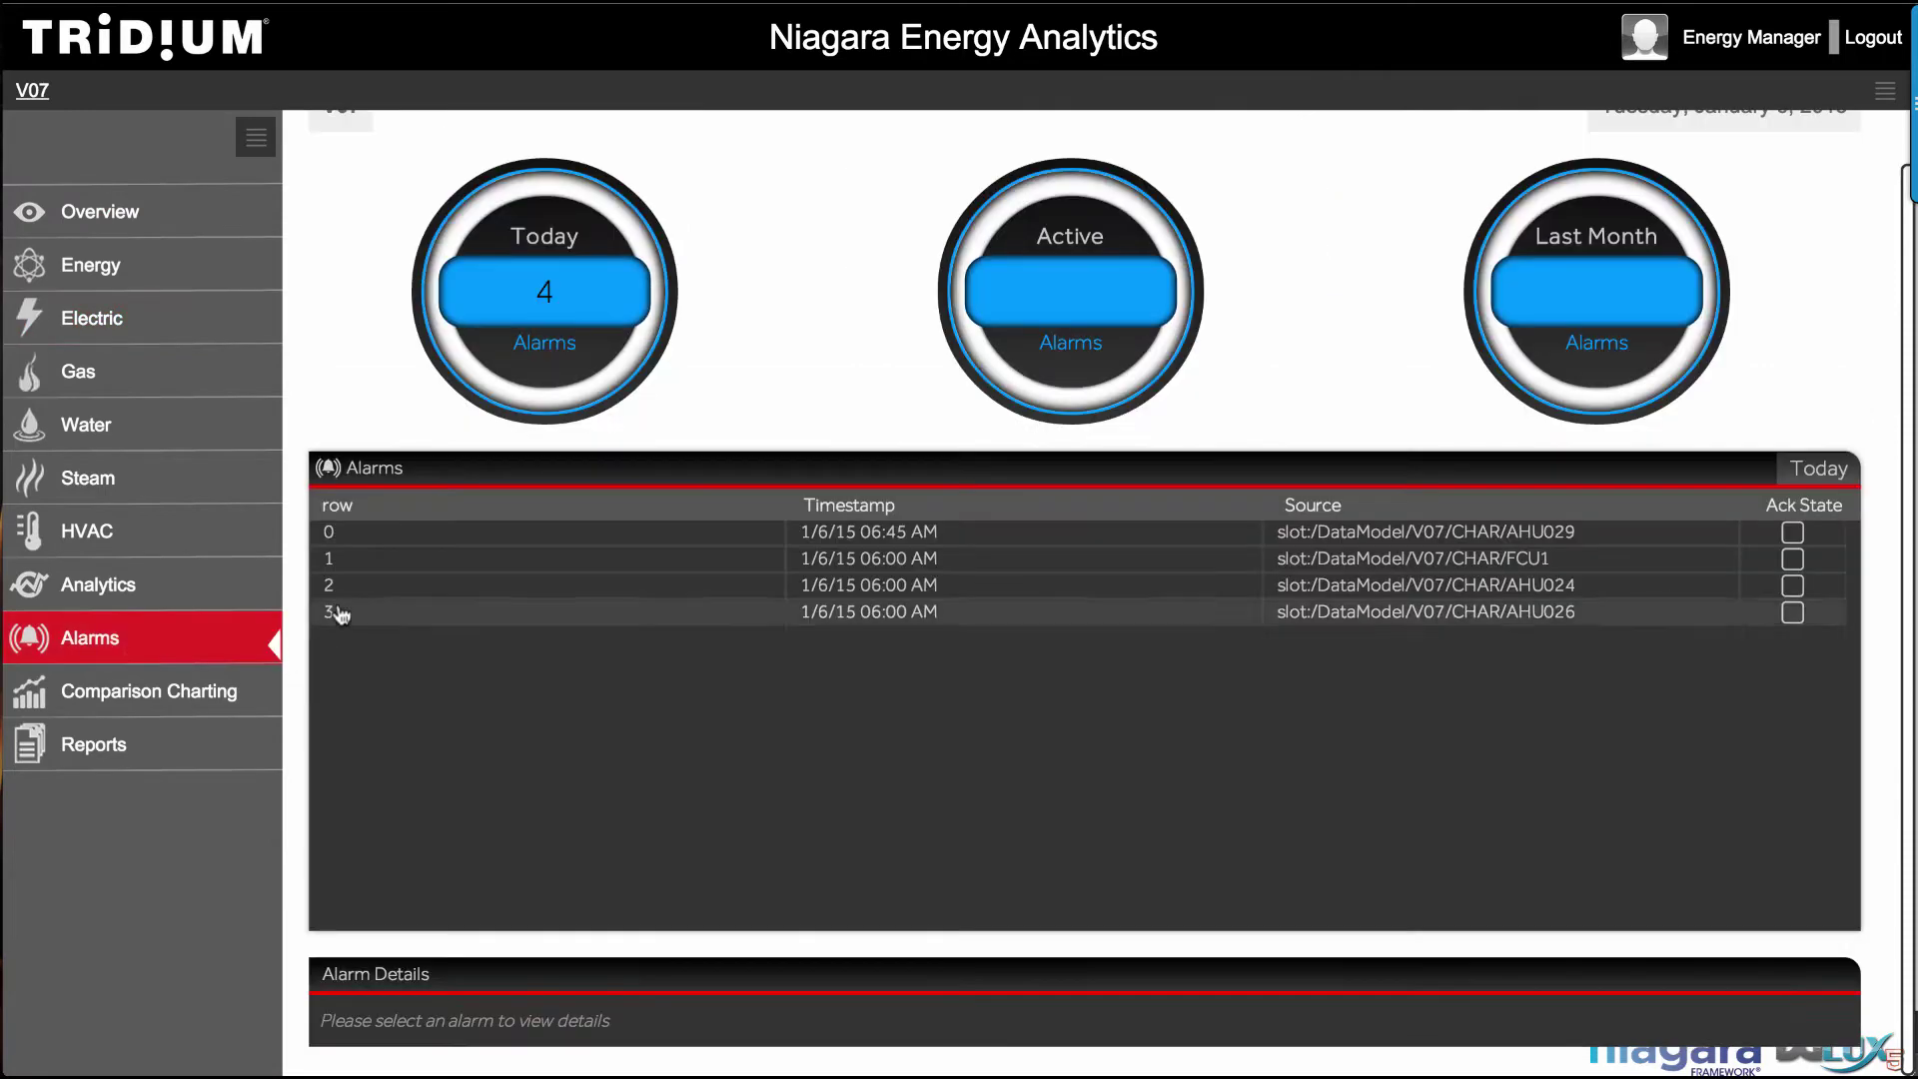
{"action": "left_click", "coordinate": [370, 539]}
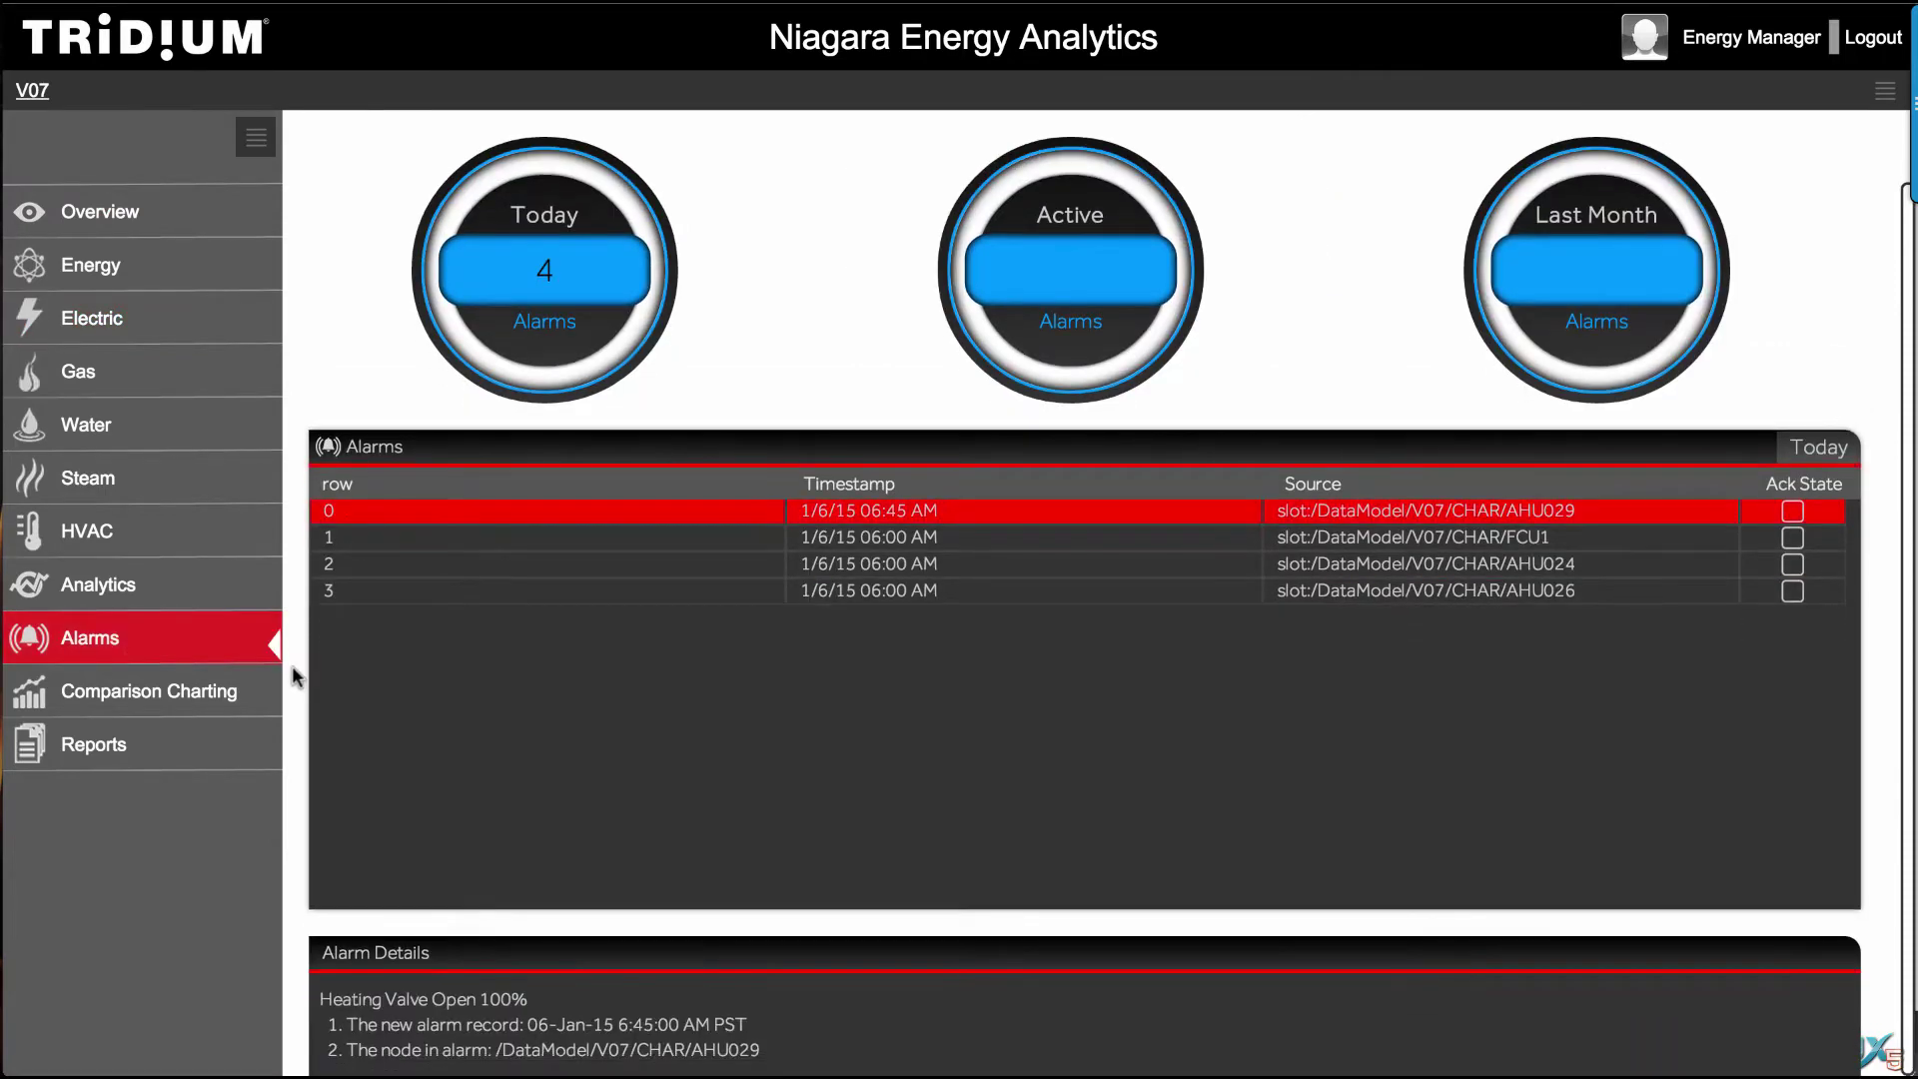
{"action": "left_click", "coordinate": [141, 751]}
{"action": "scroll", "coordinate": [286, 579], "scroll_direction": "up", "scroll_amount": 1}
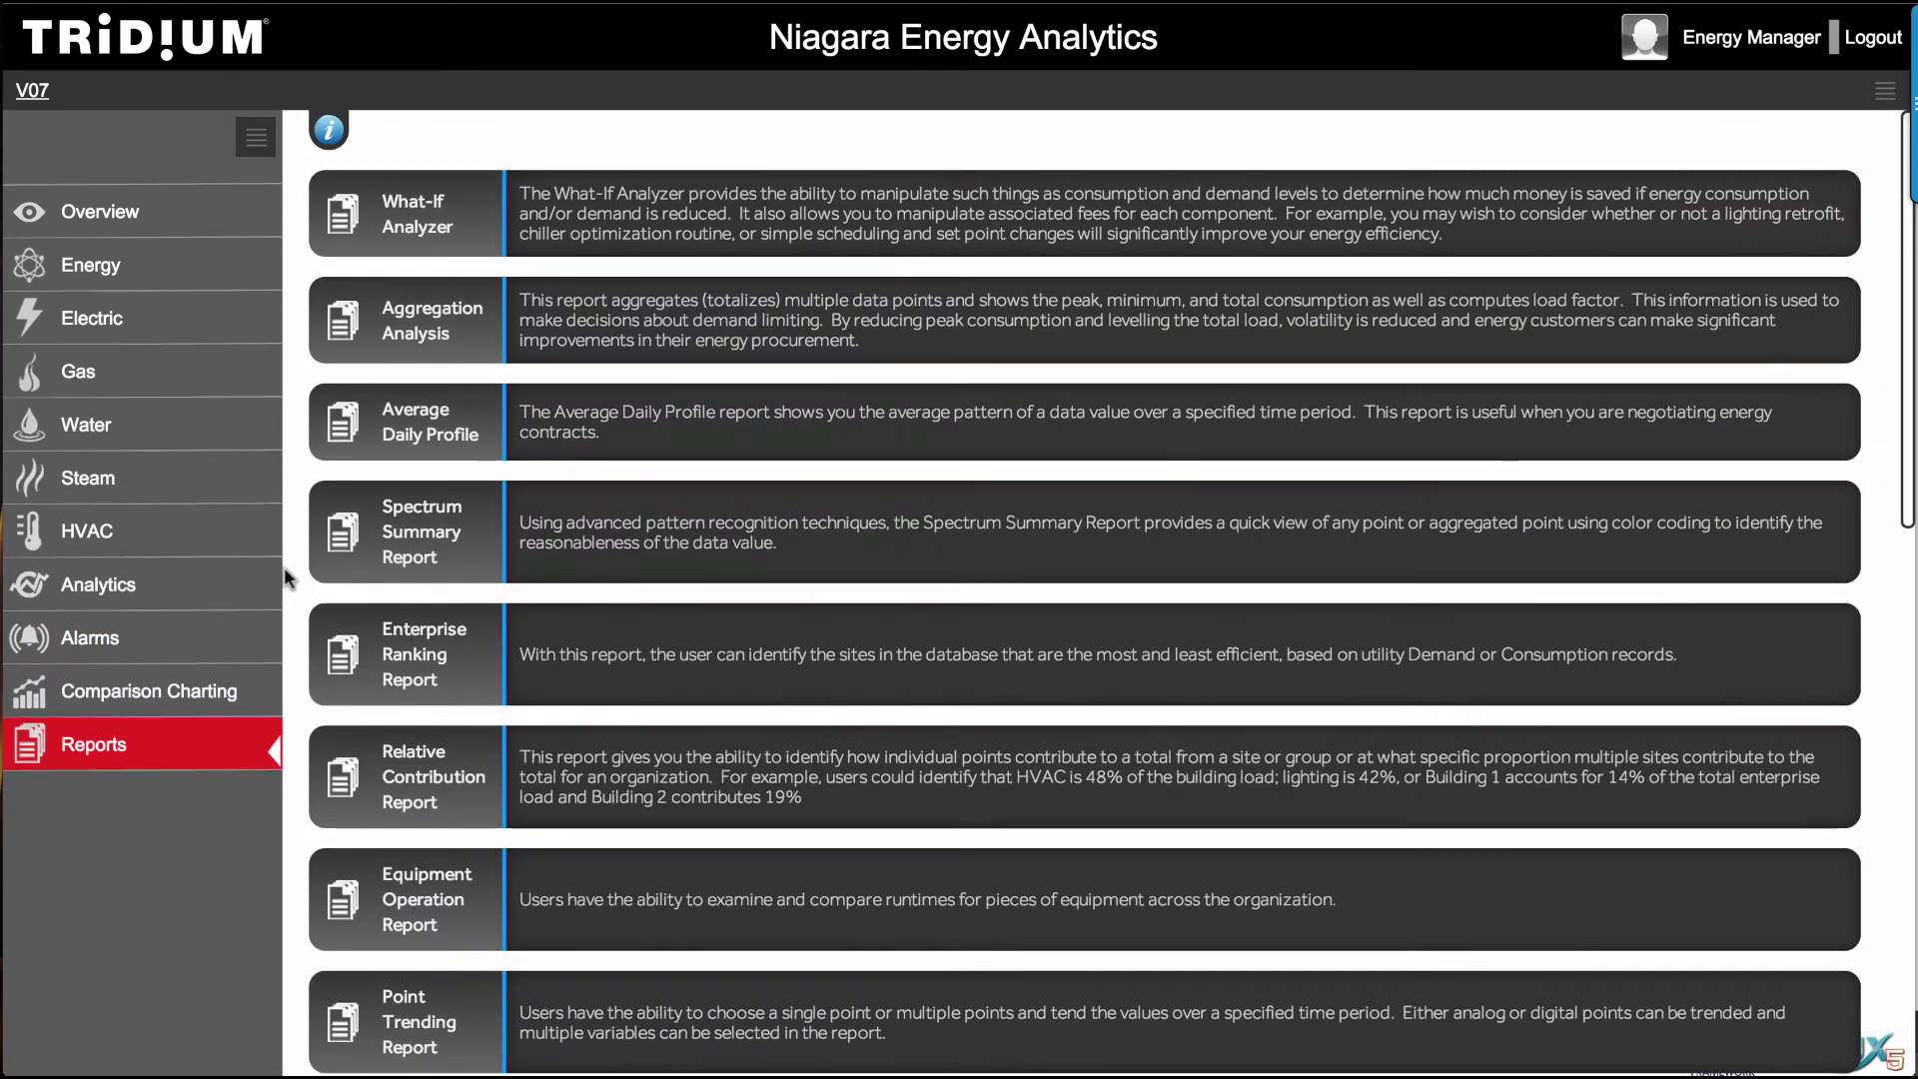
{"action": "left_click", "coordinate": [331, 134]}
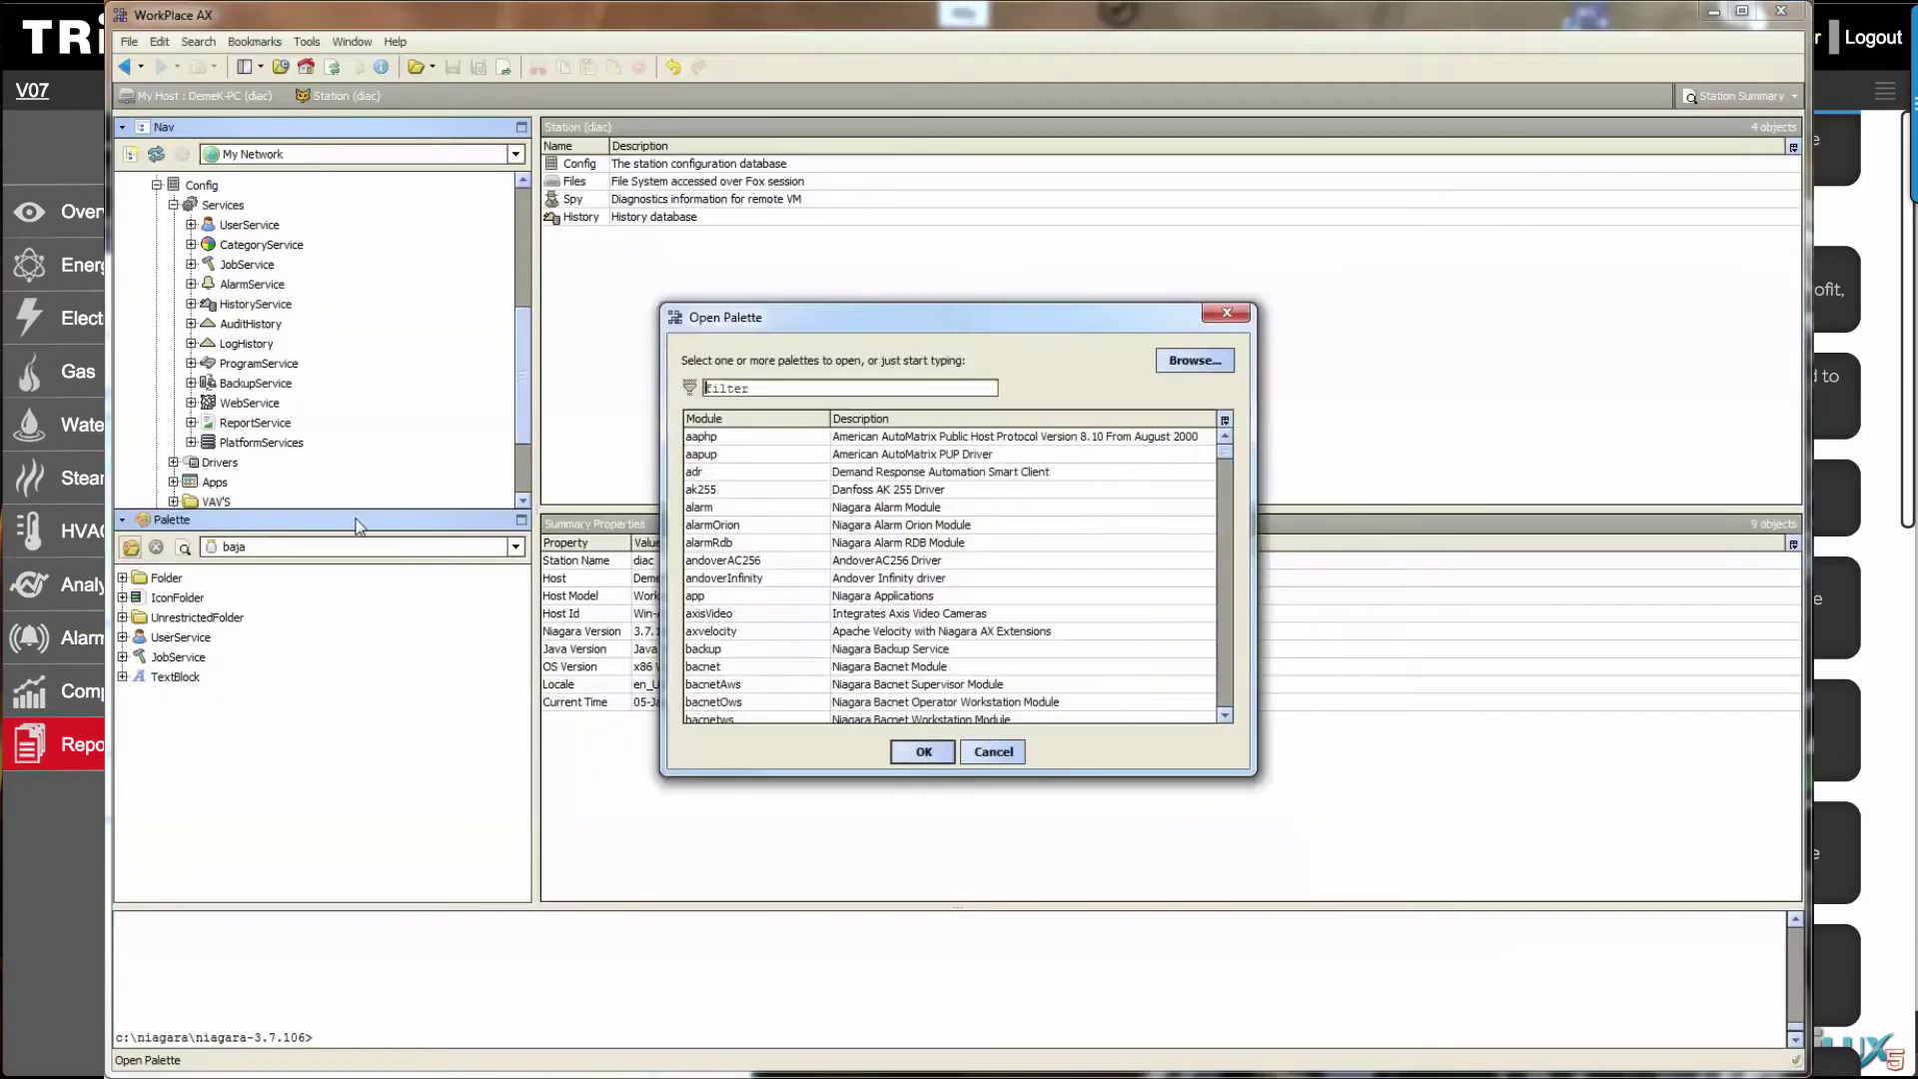
Step: Filter the palettes by 'dg', open dglogik and add DGLux5Service under Config > Services
{"action": "left_click", "coordinate": [758, 525]}
{"action": "left_click", "coordinate": [751, 388]}
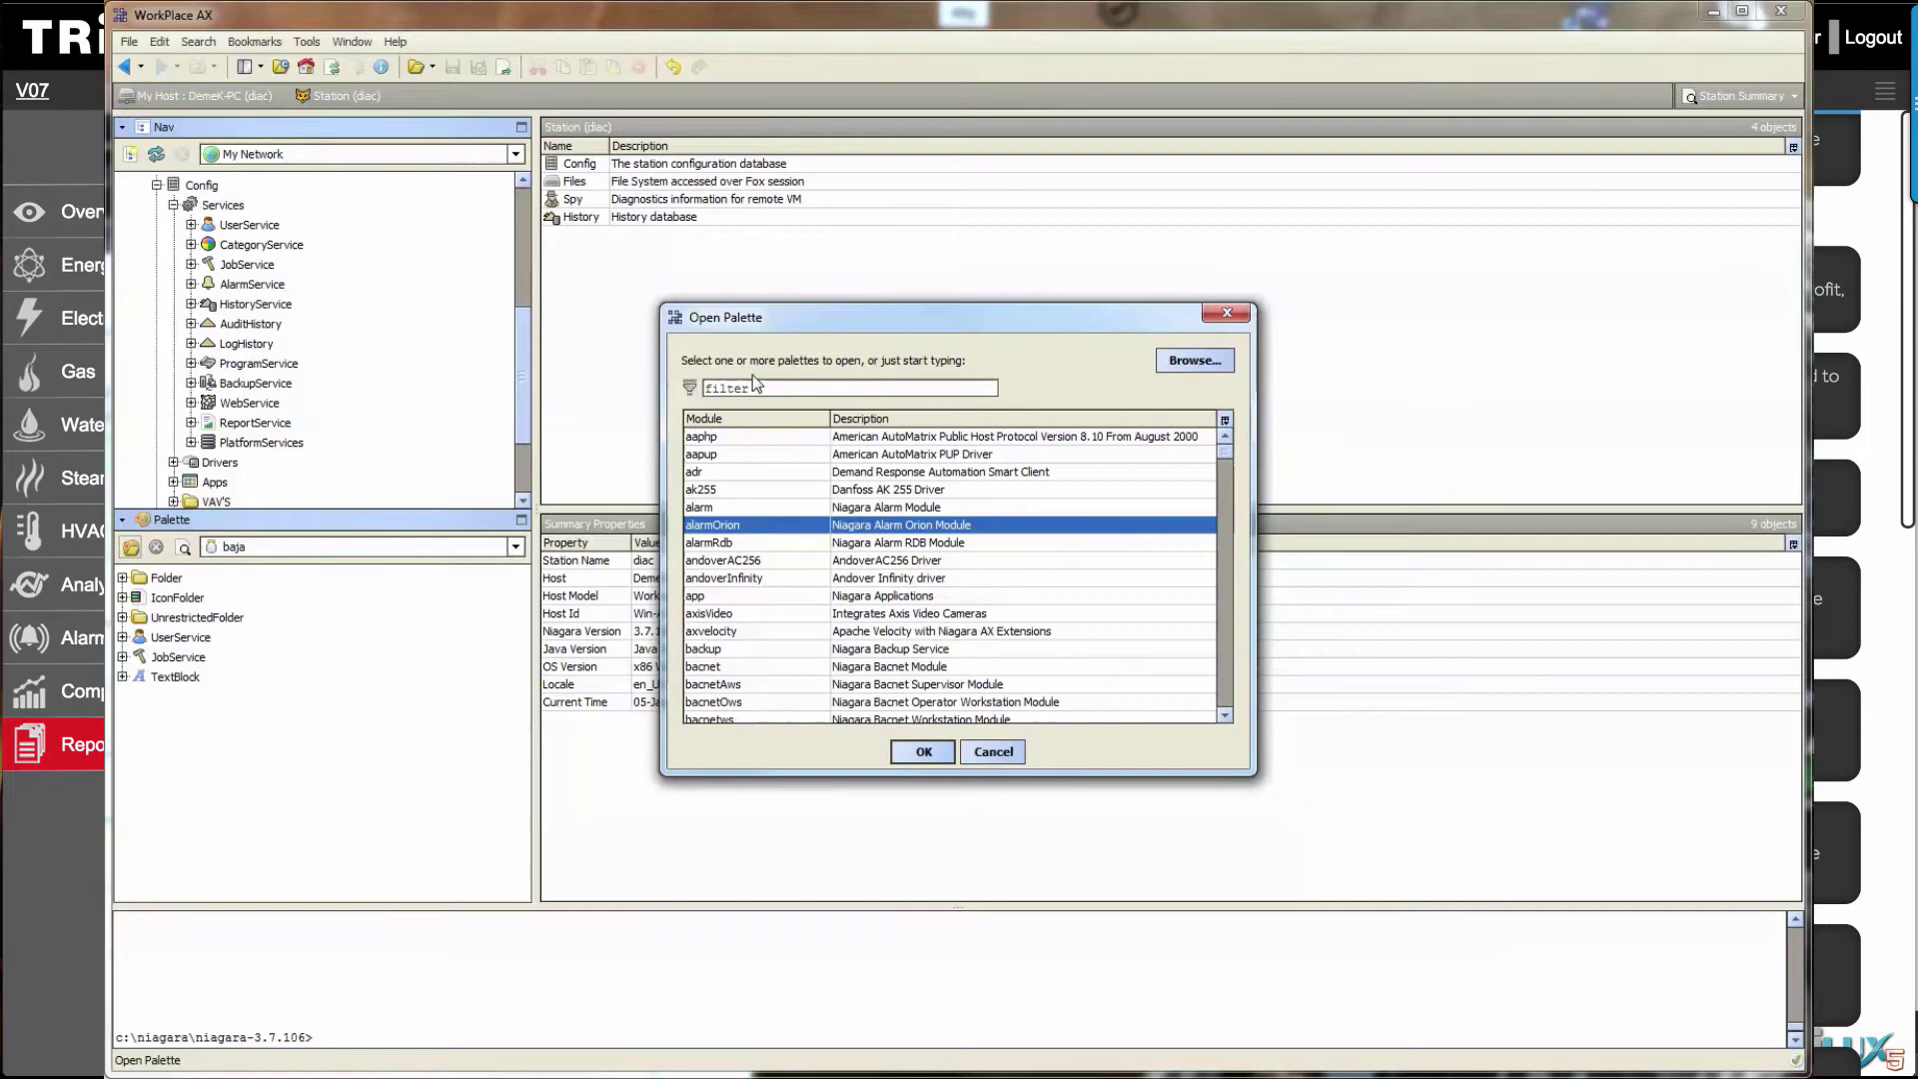
{"action": "type", "text": "dg"}
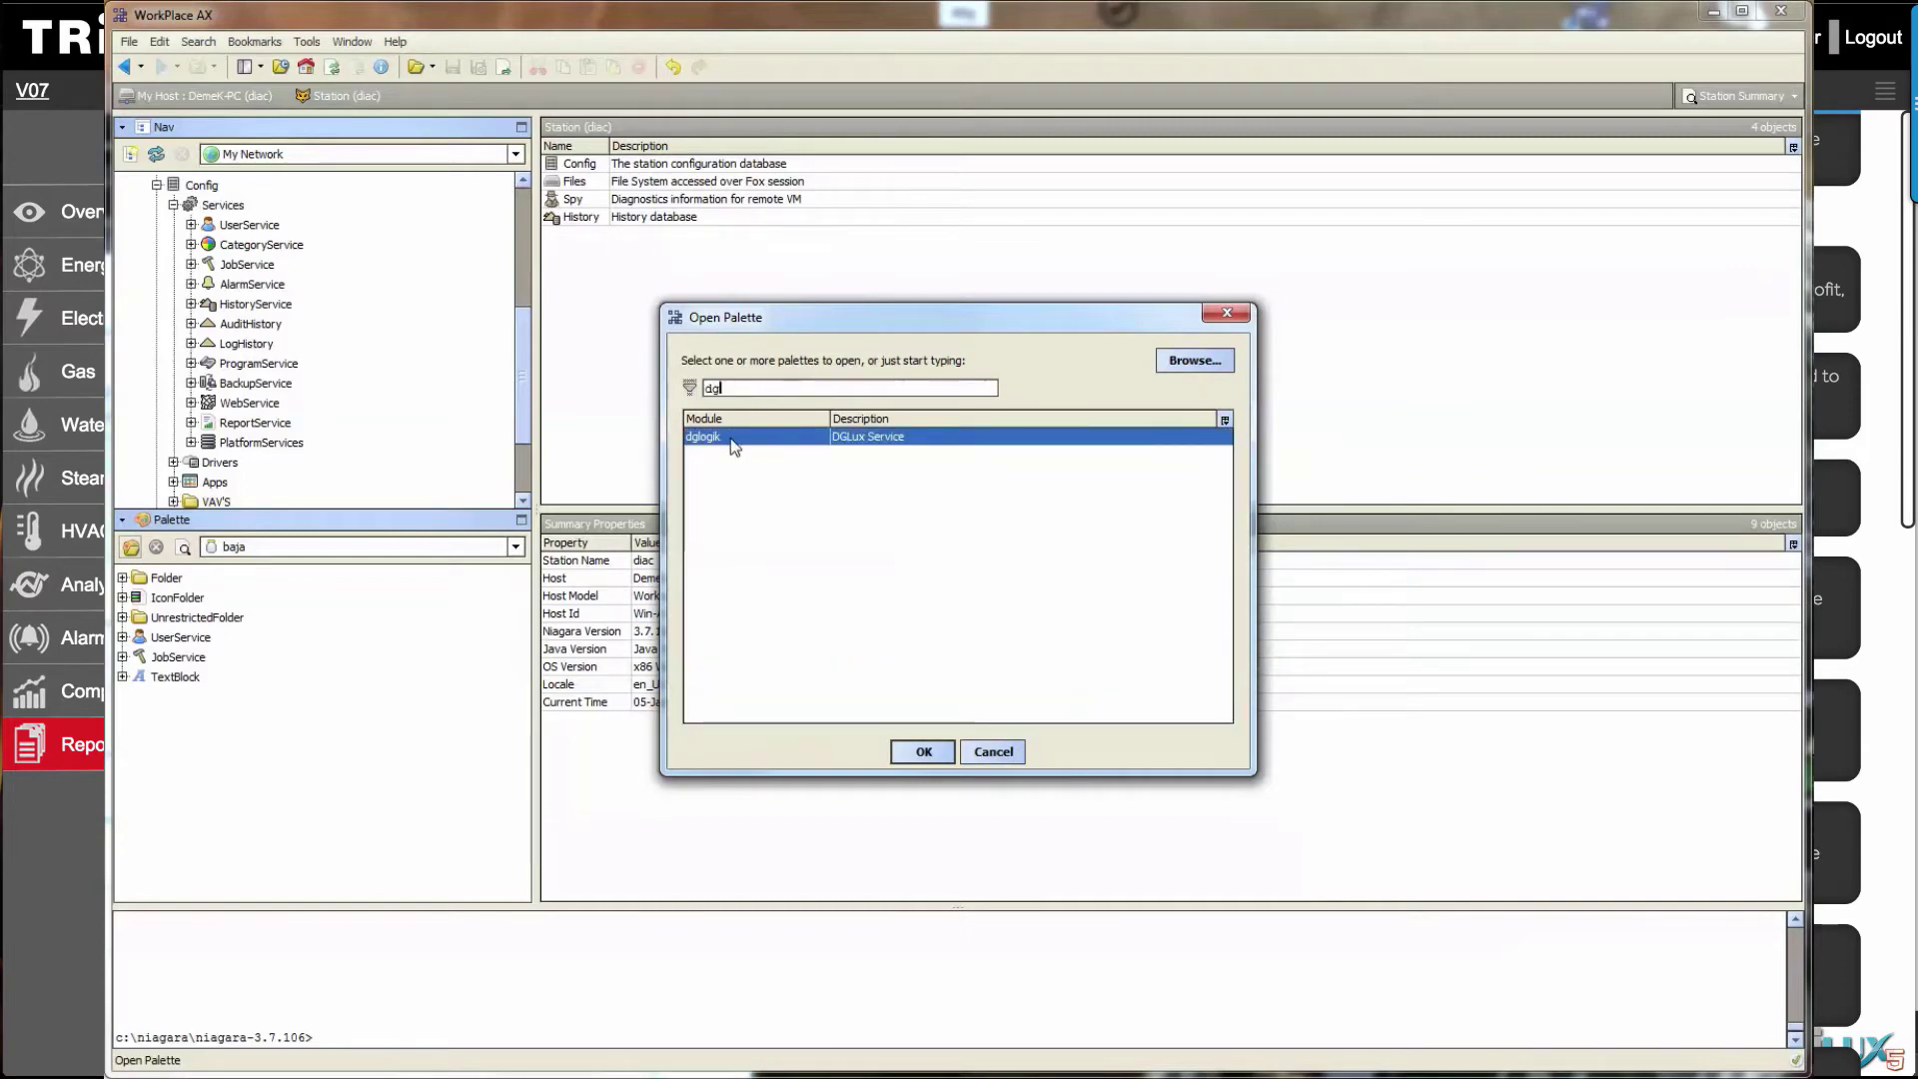
{"action": "double_click", "coordinate": [729, 438]}
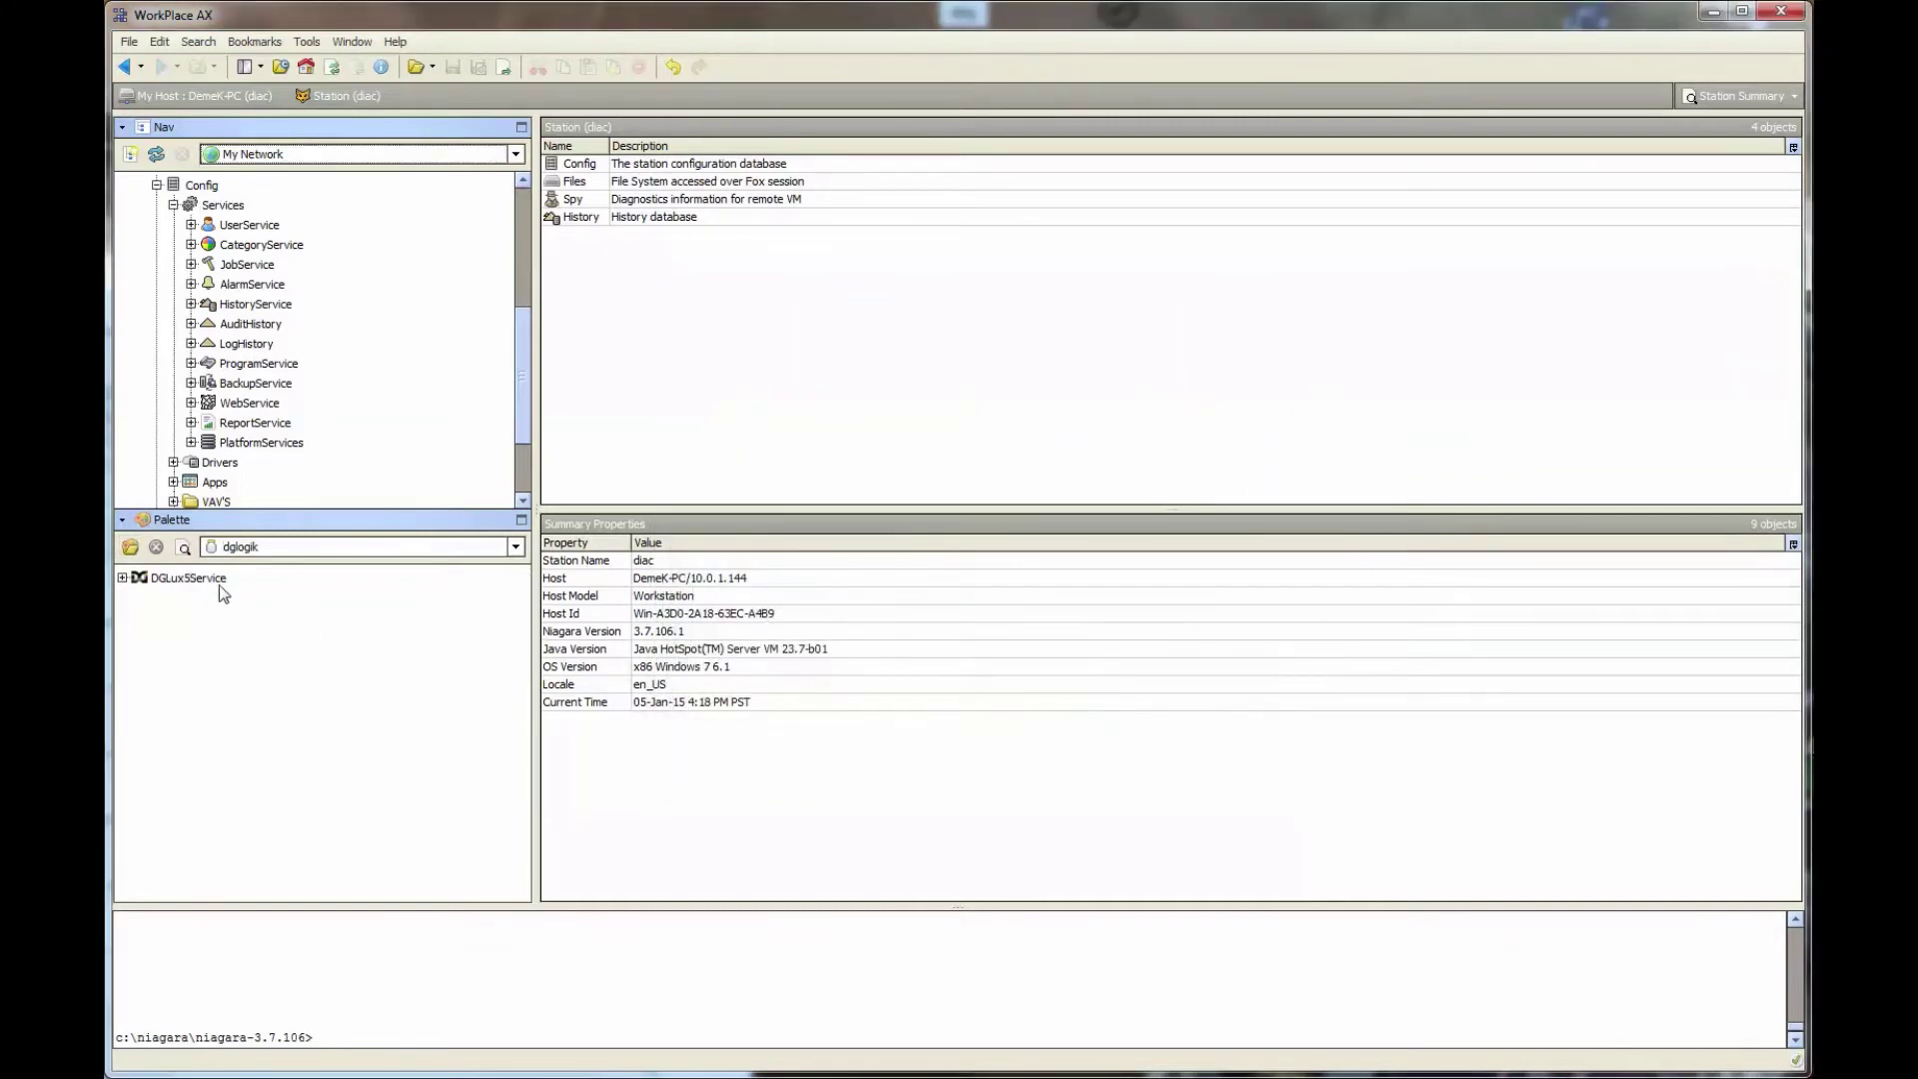
{"action": "left_click_drag", "start_coordinate": [208, 585], "coordinate": [233, 210]}
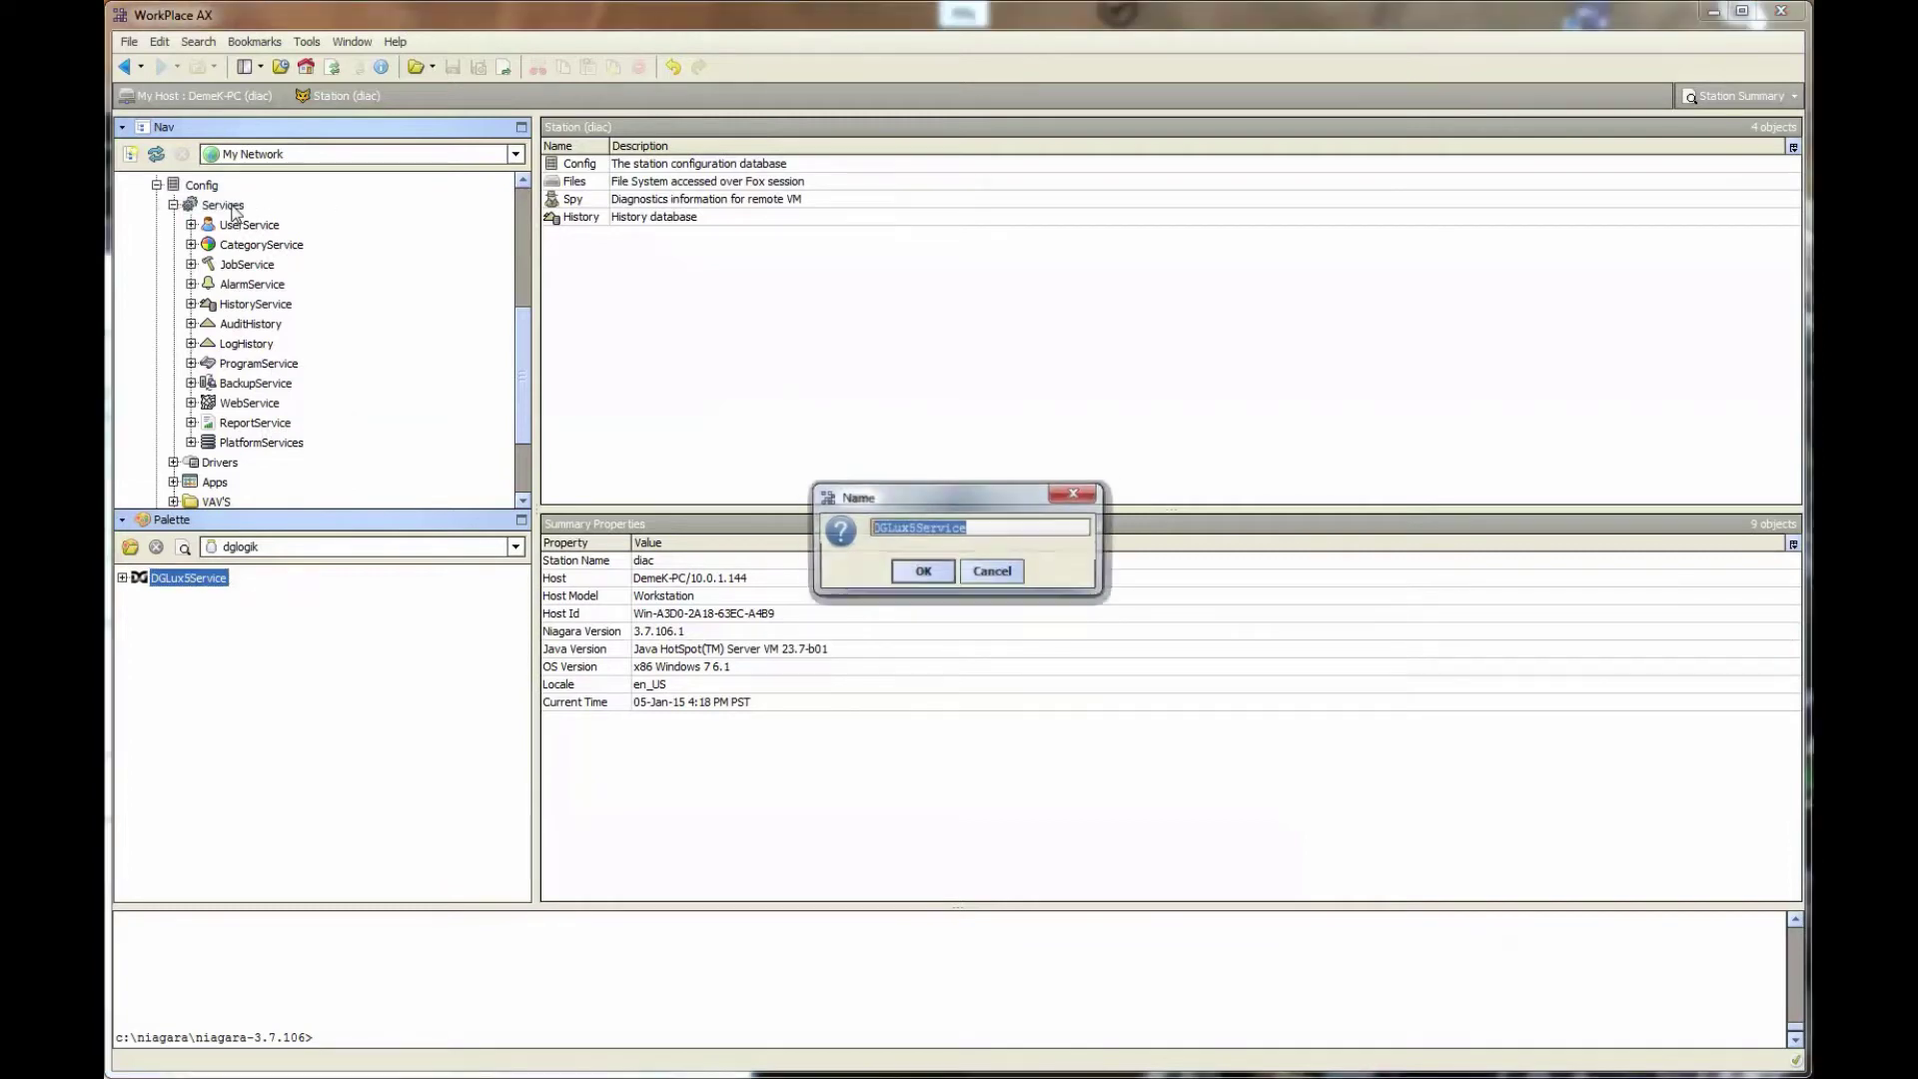
{"action": "left_click", "coordinate": [922, 571]}
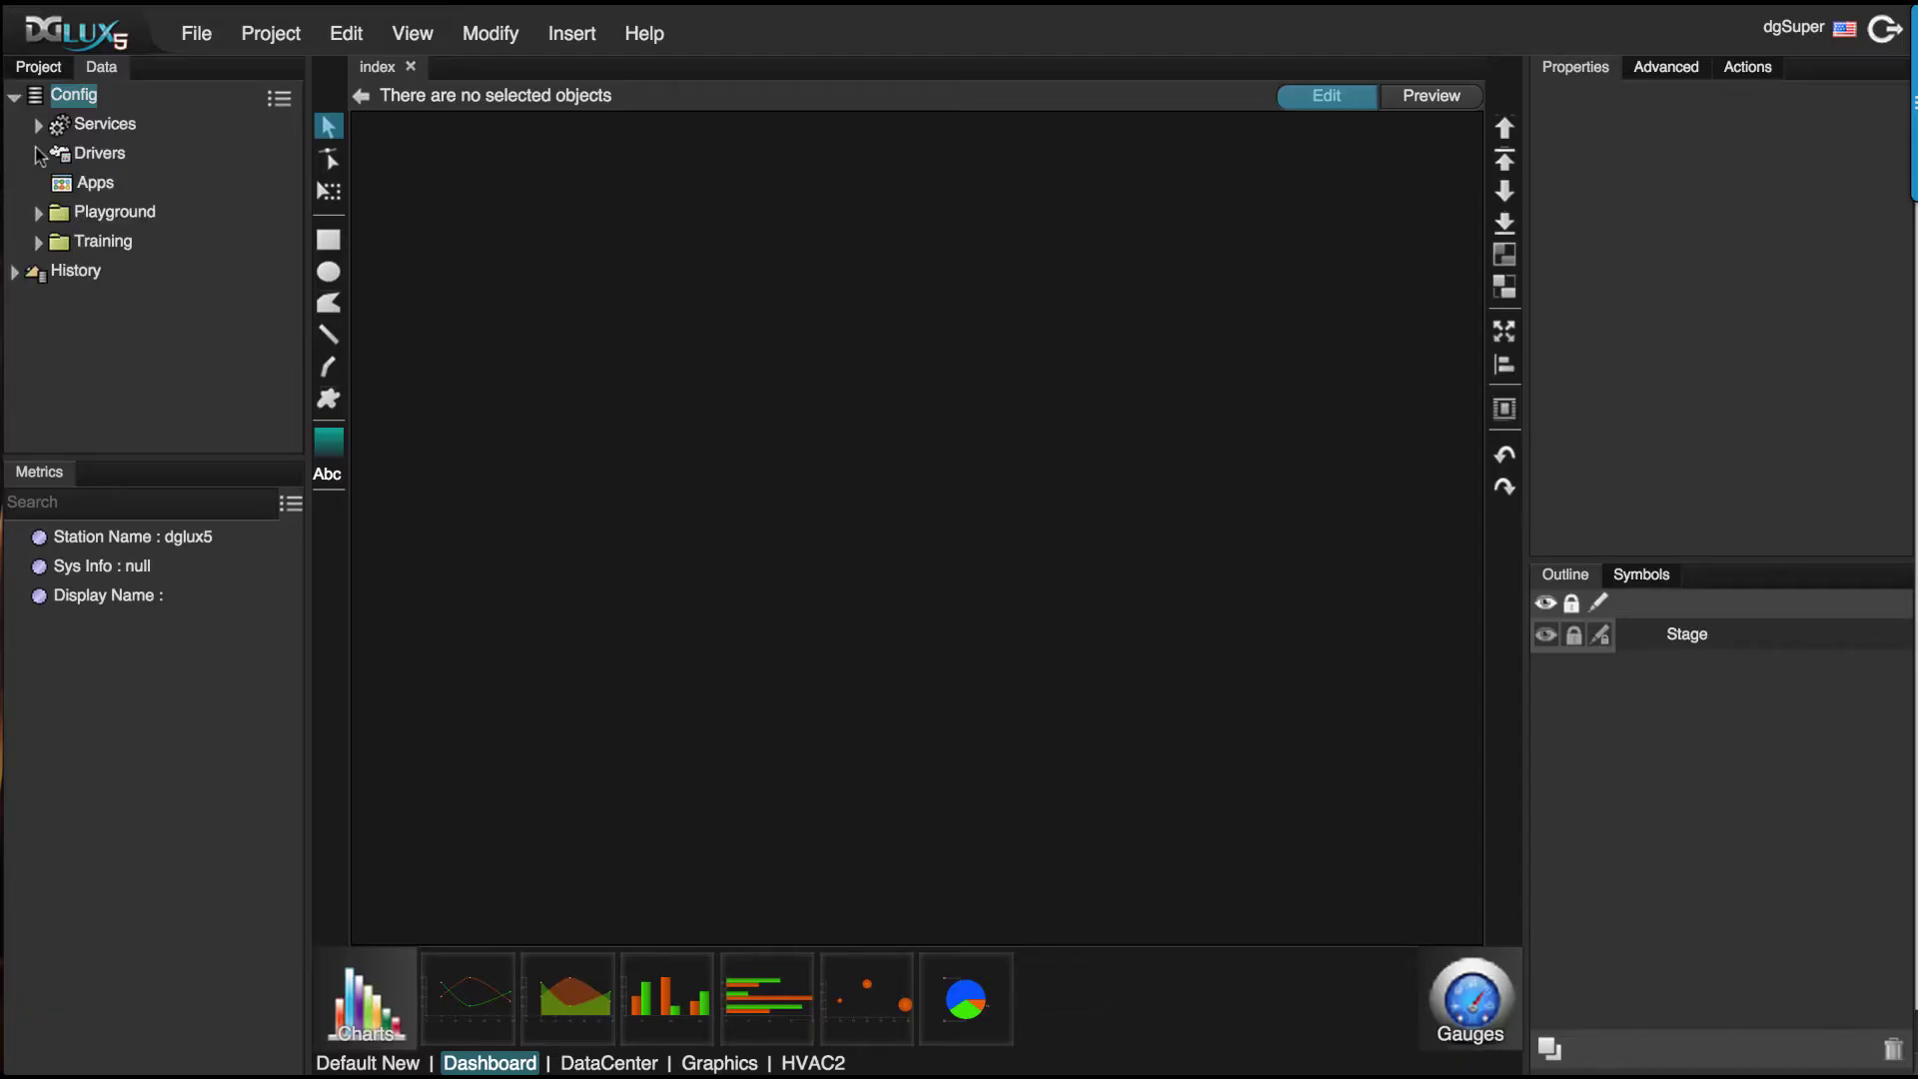
Step: Expand Training to list AHU_1's data points and switch the component library to HVAC2
{"action": "left_click", "coordinate": [38, 242]}
{"action": "left_click", "coordinate": [92, 276]}
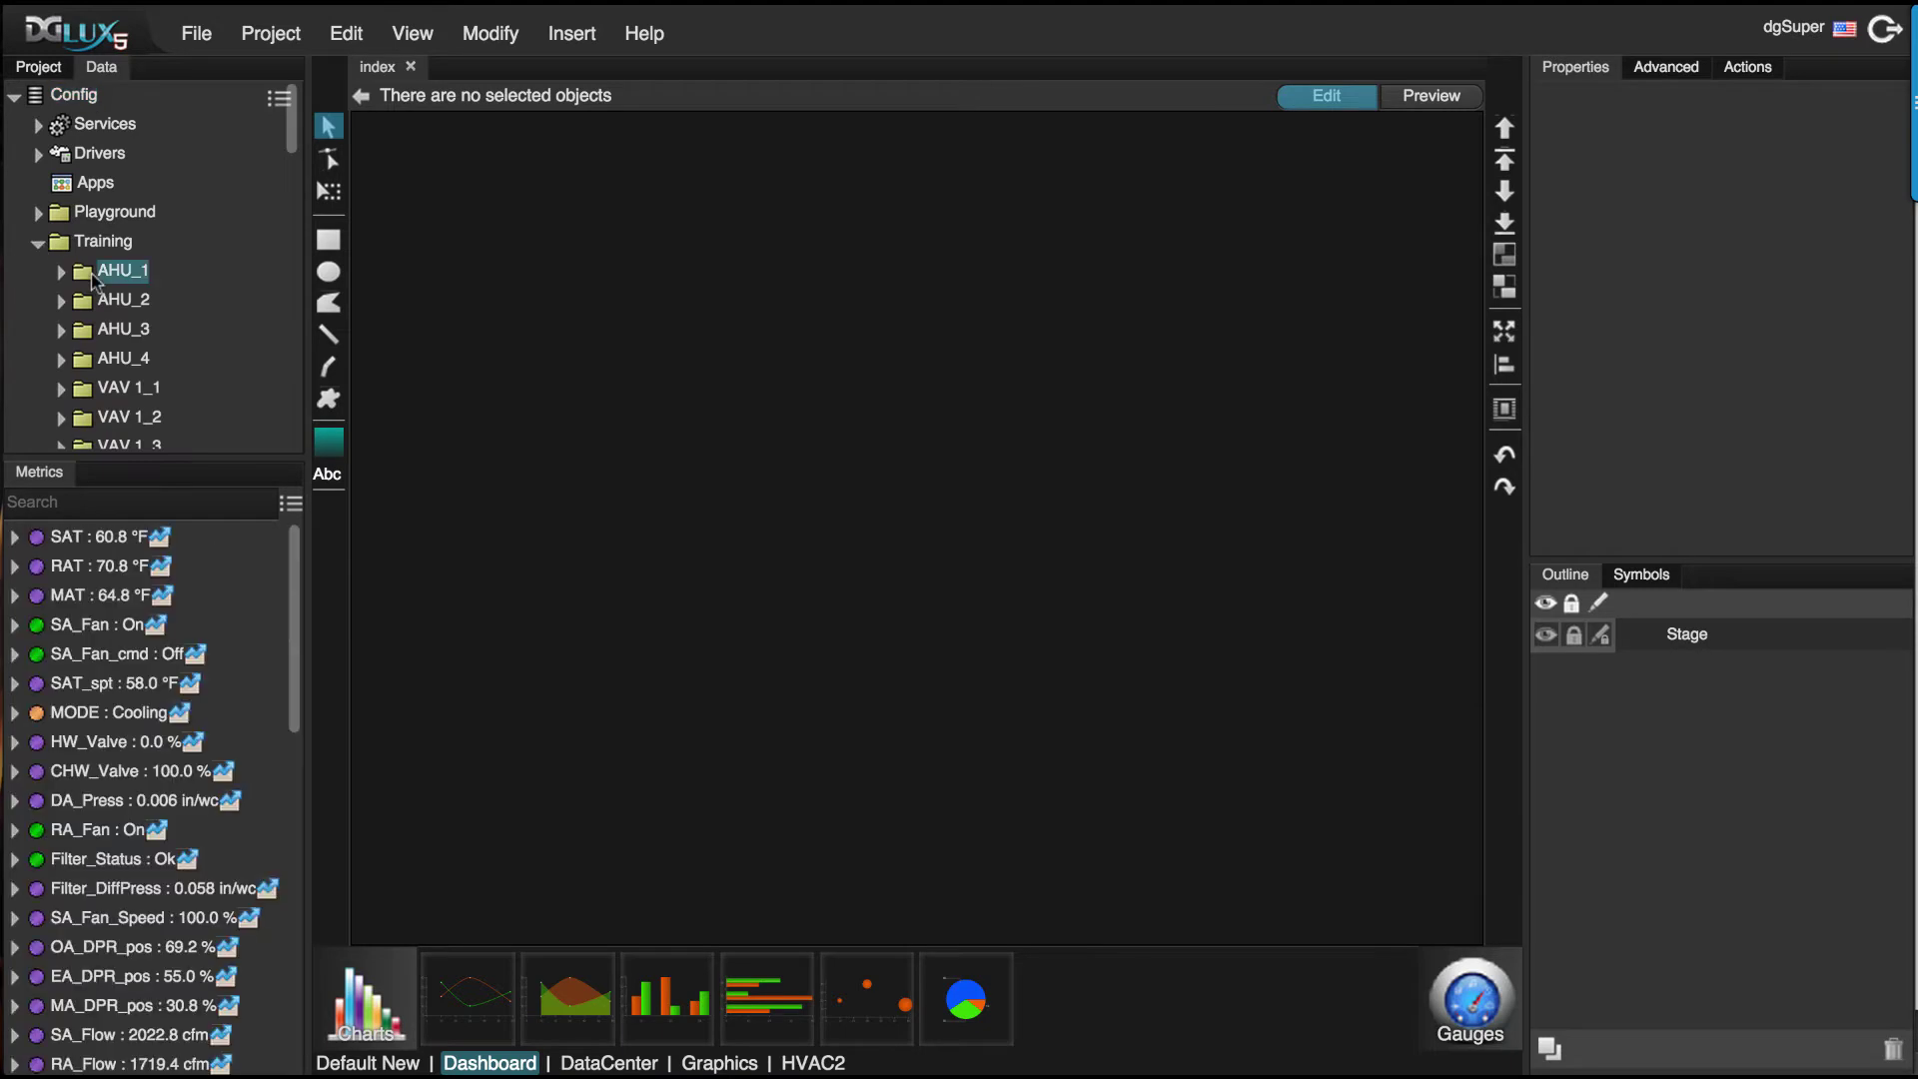
{"action": "left_click", "coordinate": [810, 1064]}
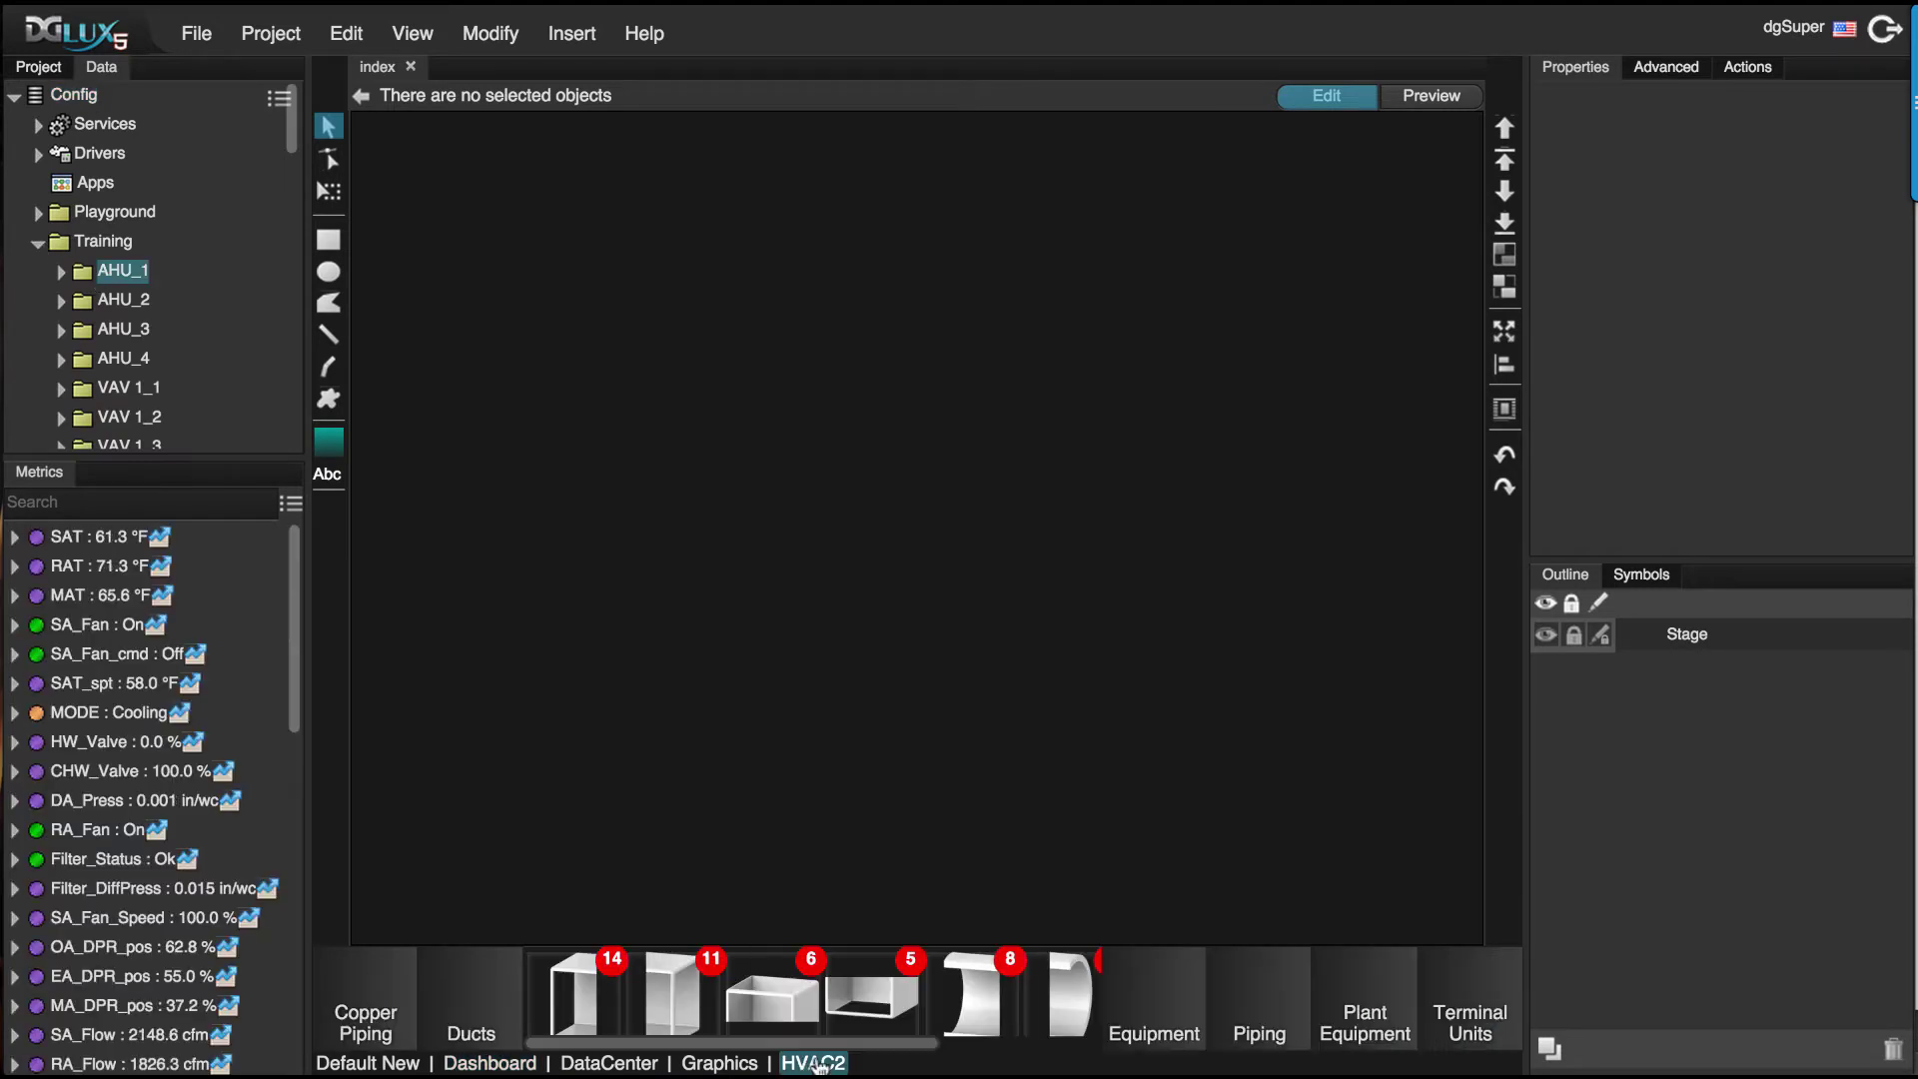
{"action": "mouse_move", "coordinate": [579, 1019]}
{"action": "mouse_move", "coordinate": [751, 1019]}
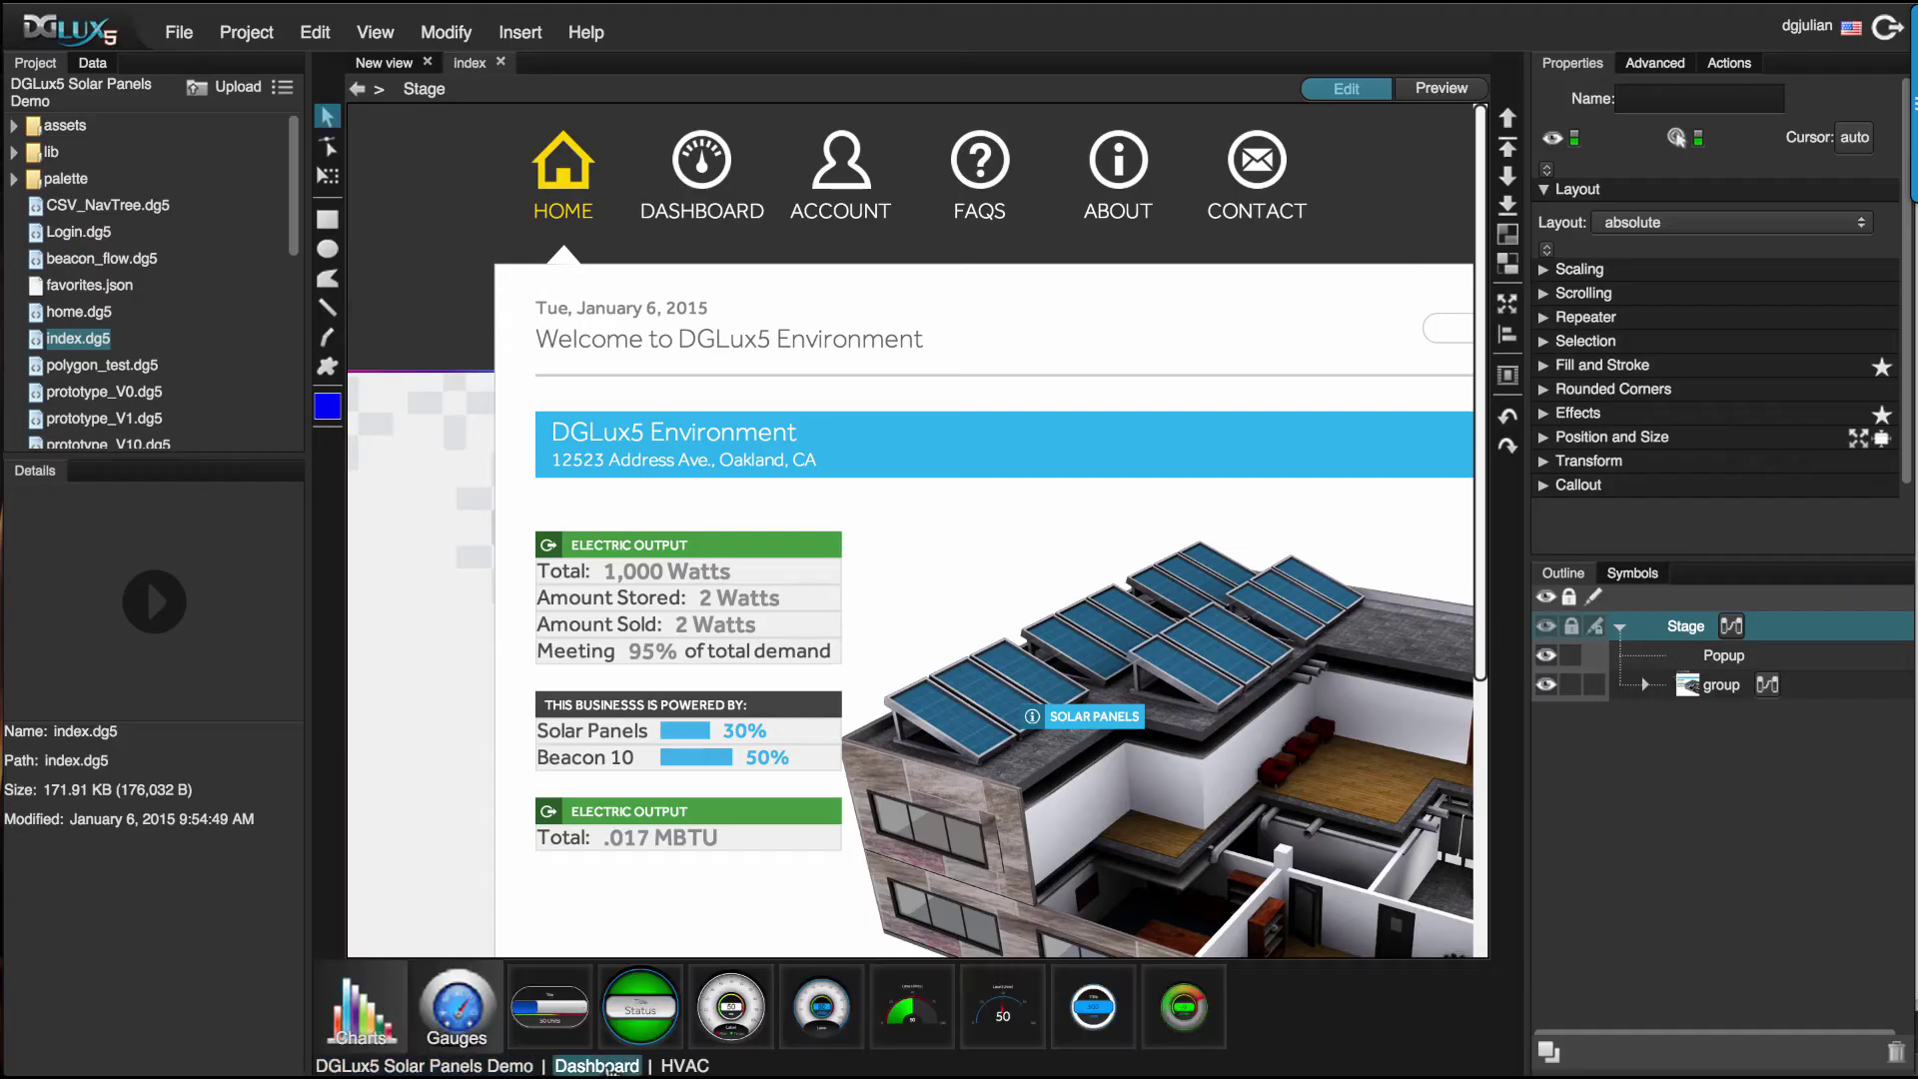
Step: Open the solar site's Dashboard page in preview and view then close the Thermal Output chart
{"action": "left_click", "coordinate": [362, 1014]}
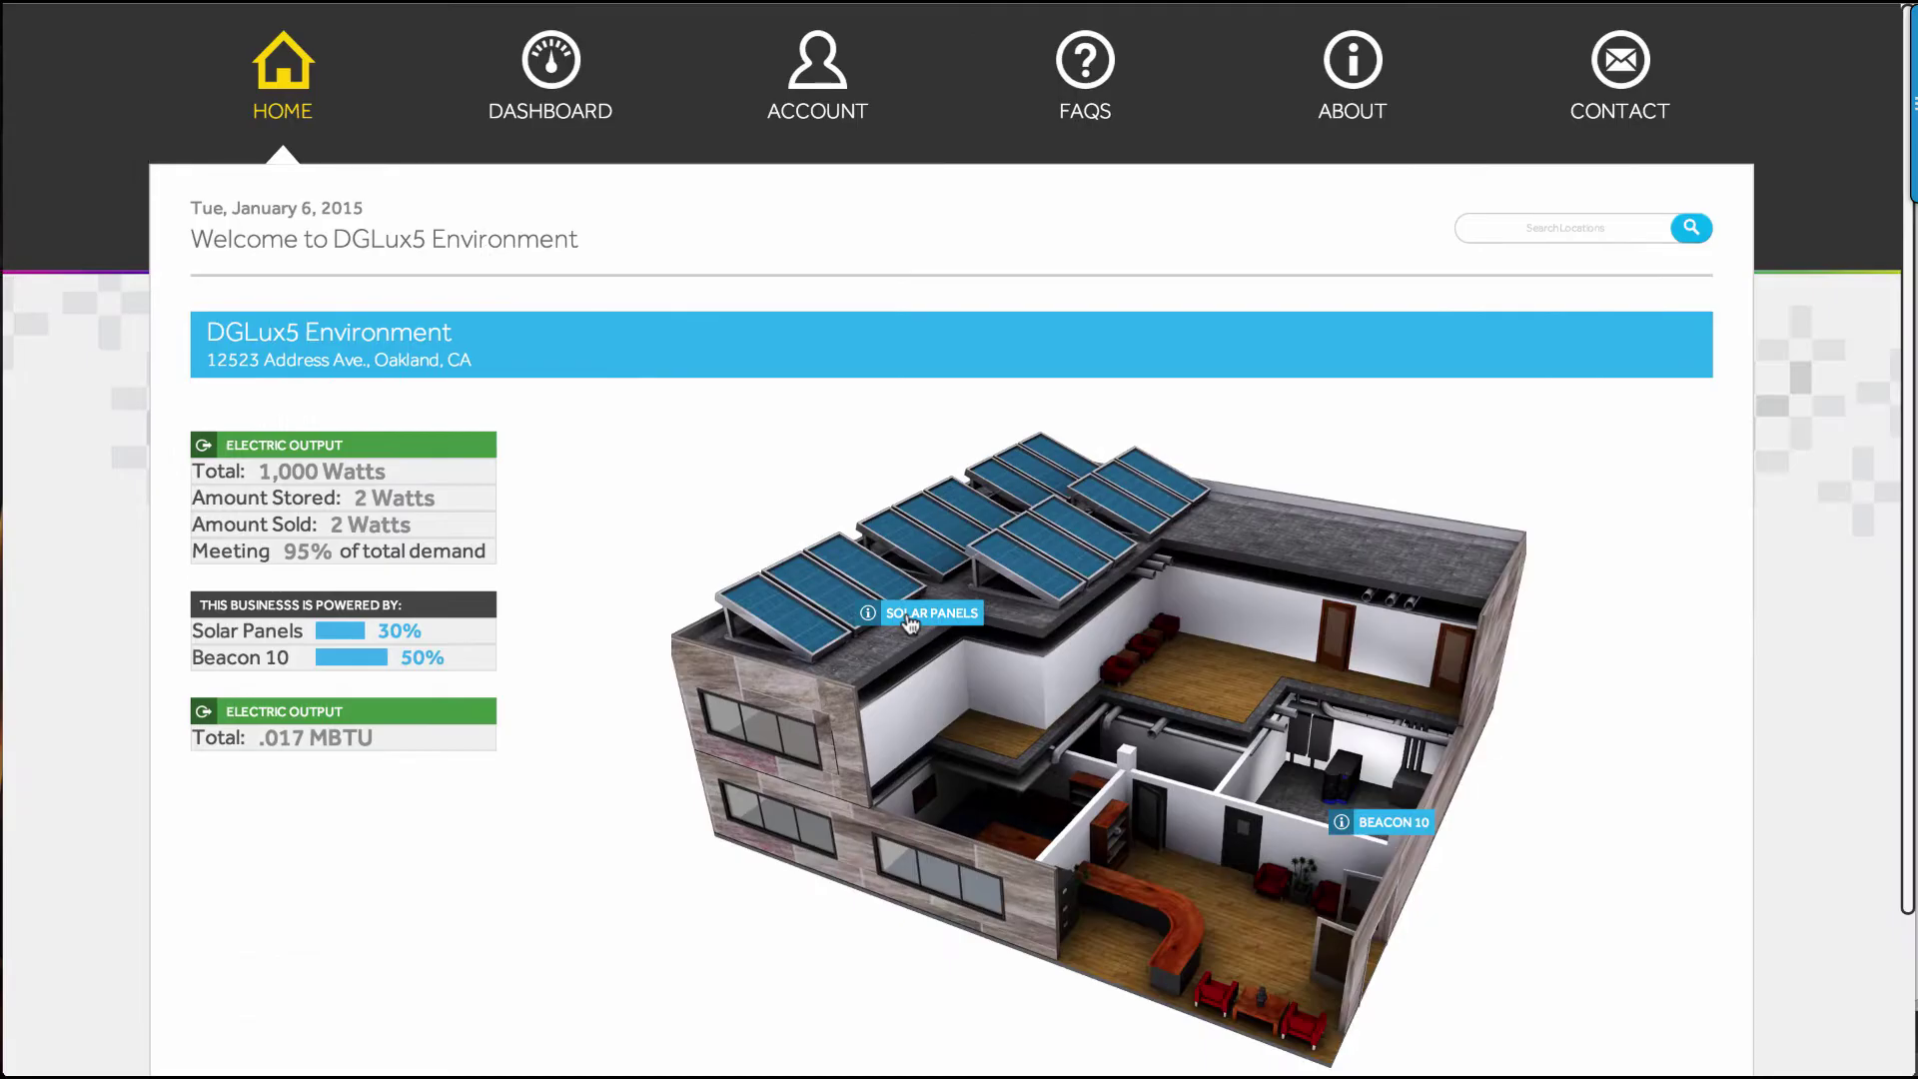
{"action": "left_click", "coordinate": [564, 113]}
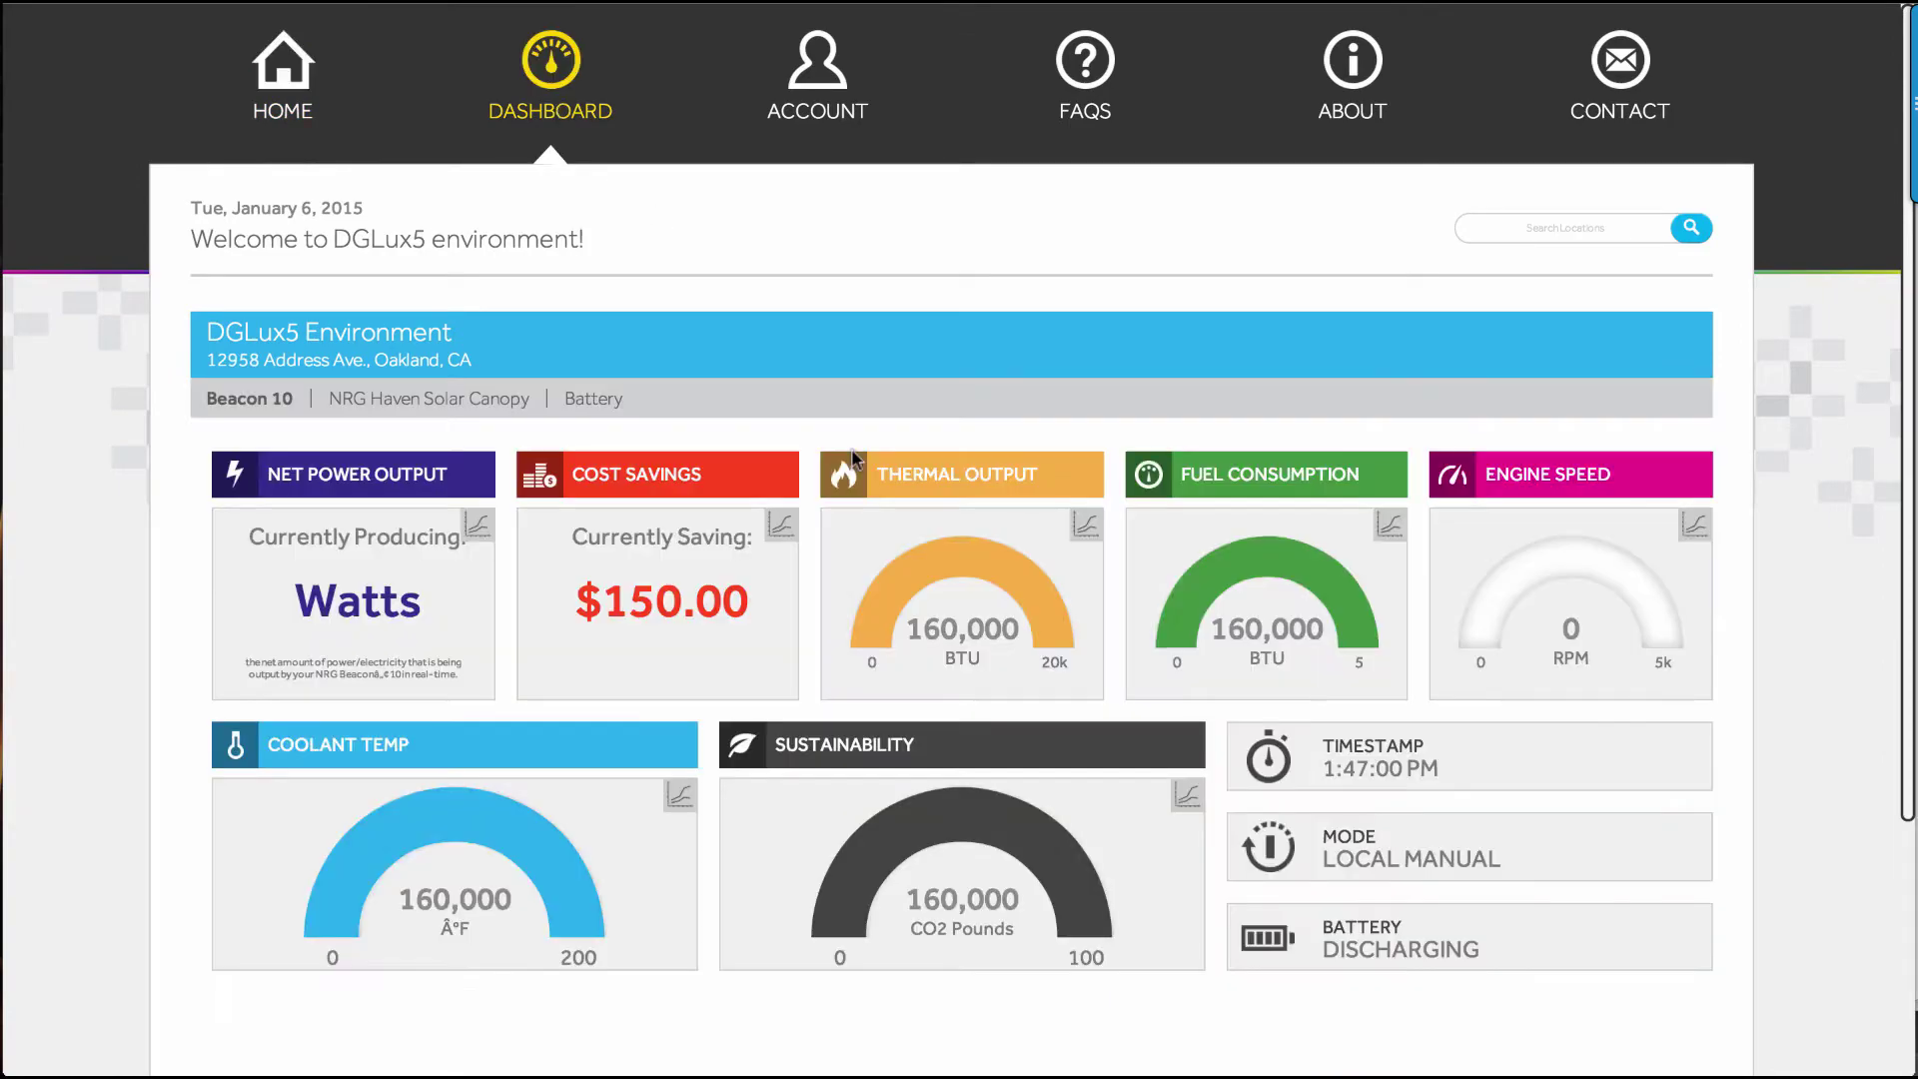
{"action": "left_click", "coordinate": [1076, 530]}
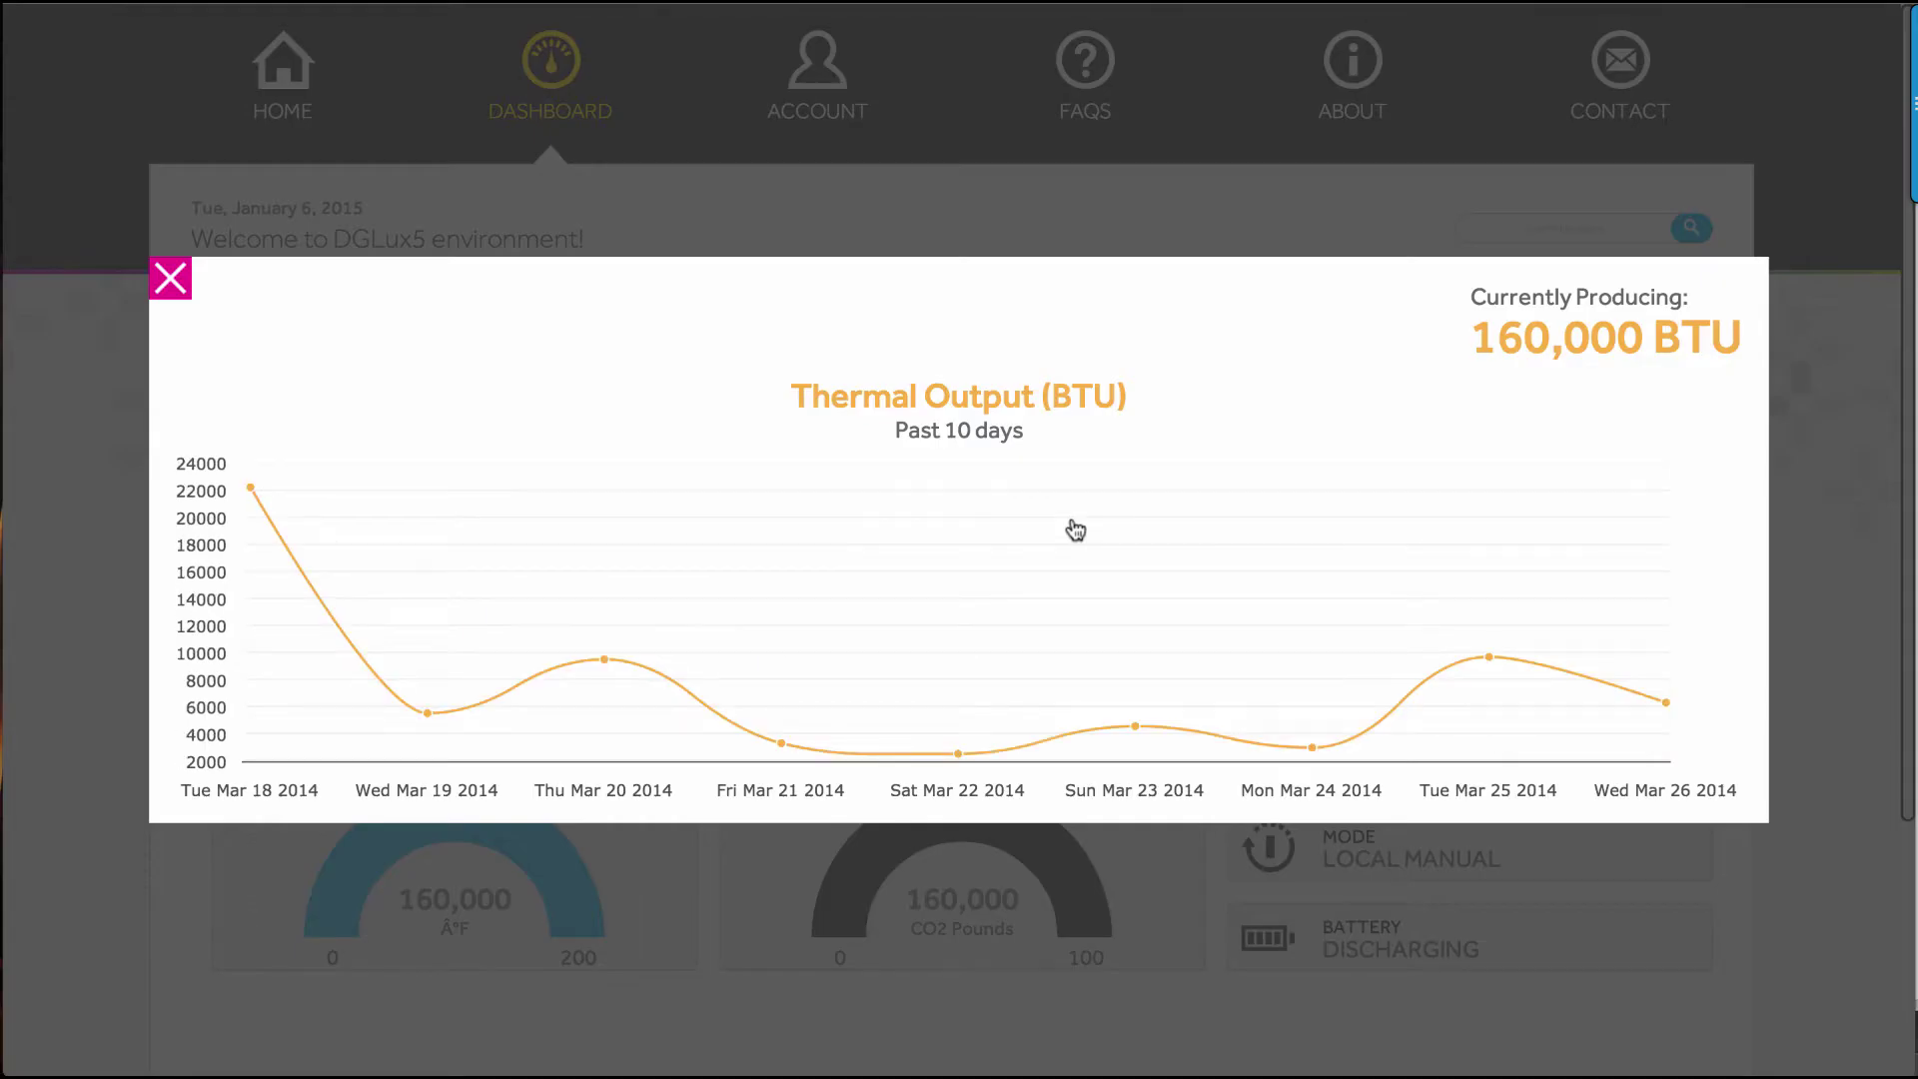
{"action": "left_click", "coordinate": [170, 278]}
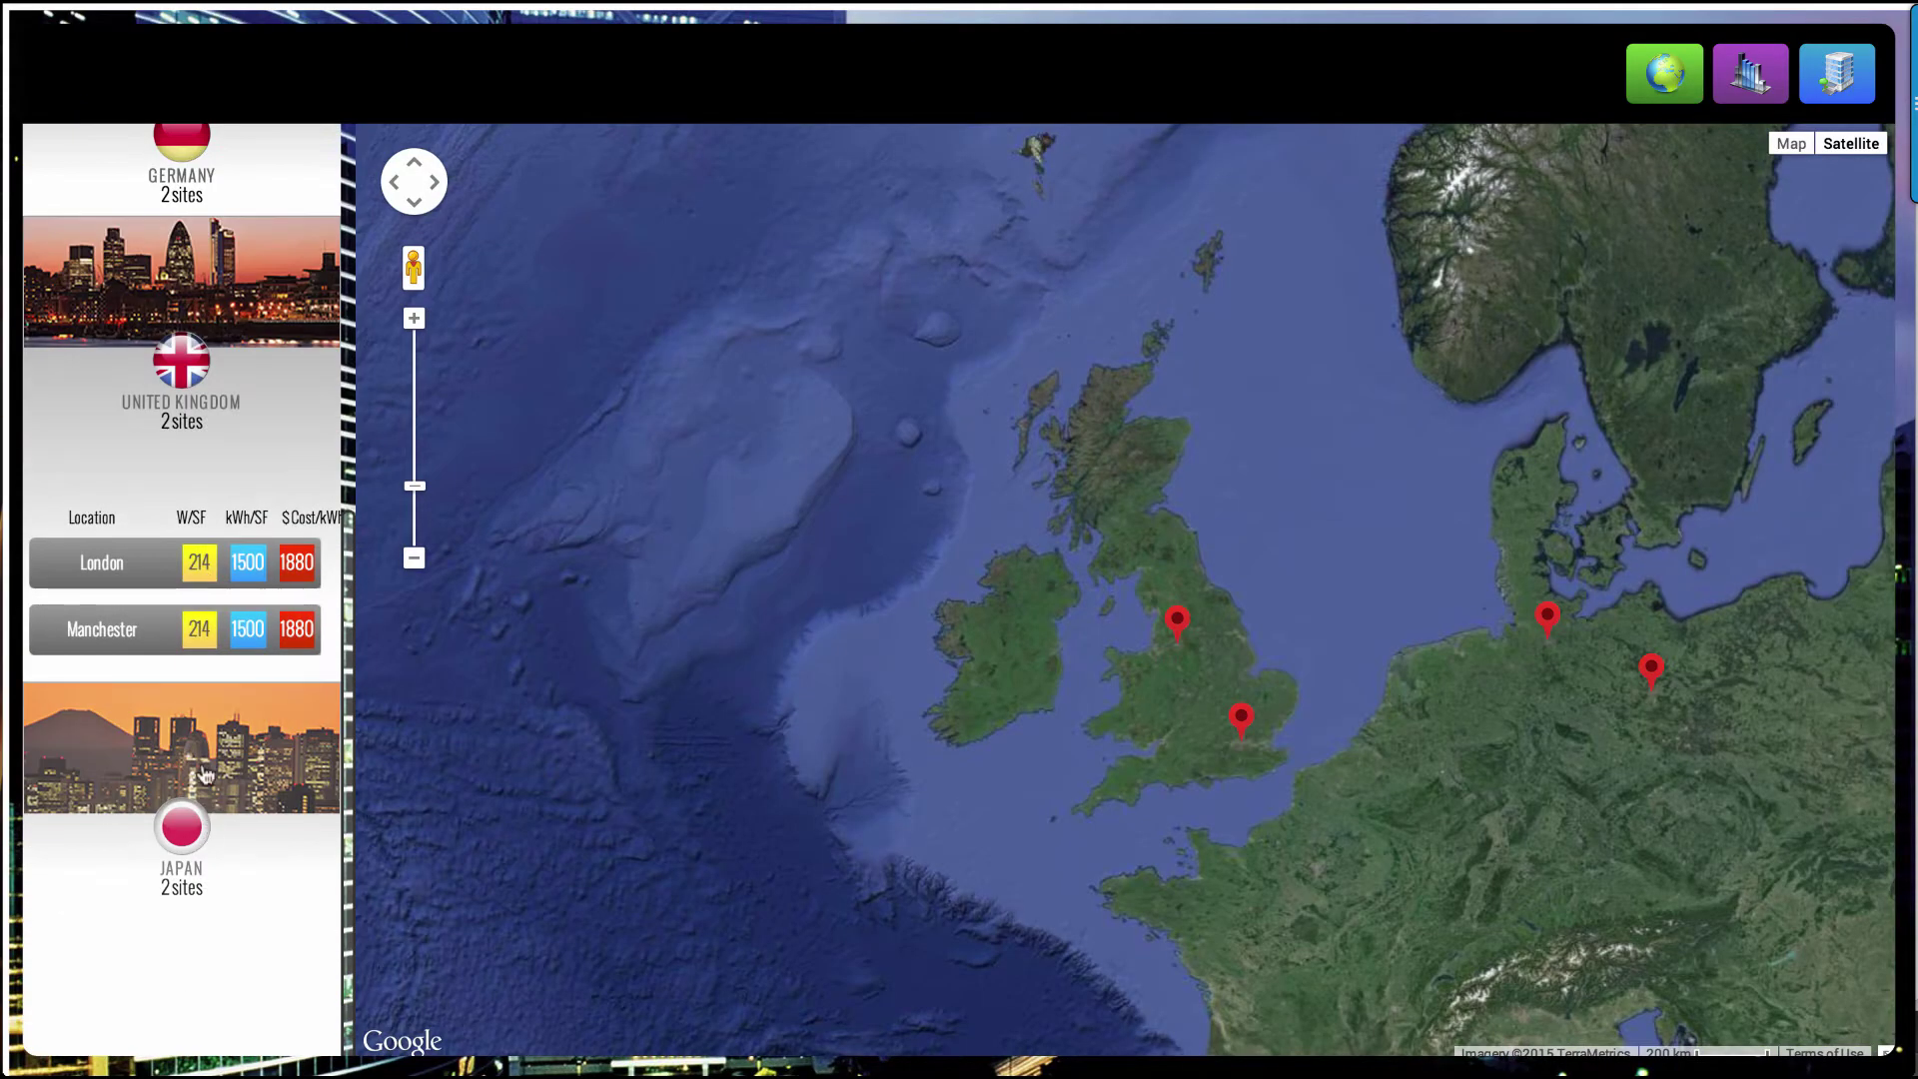
Step: Expand the Japan sites and open the Yokohama building energy dashboard from its map marker
{"action": "left_click", "coordinate": [204, 774]}
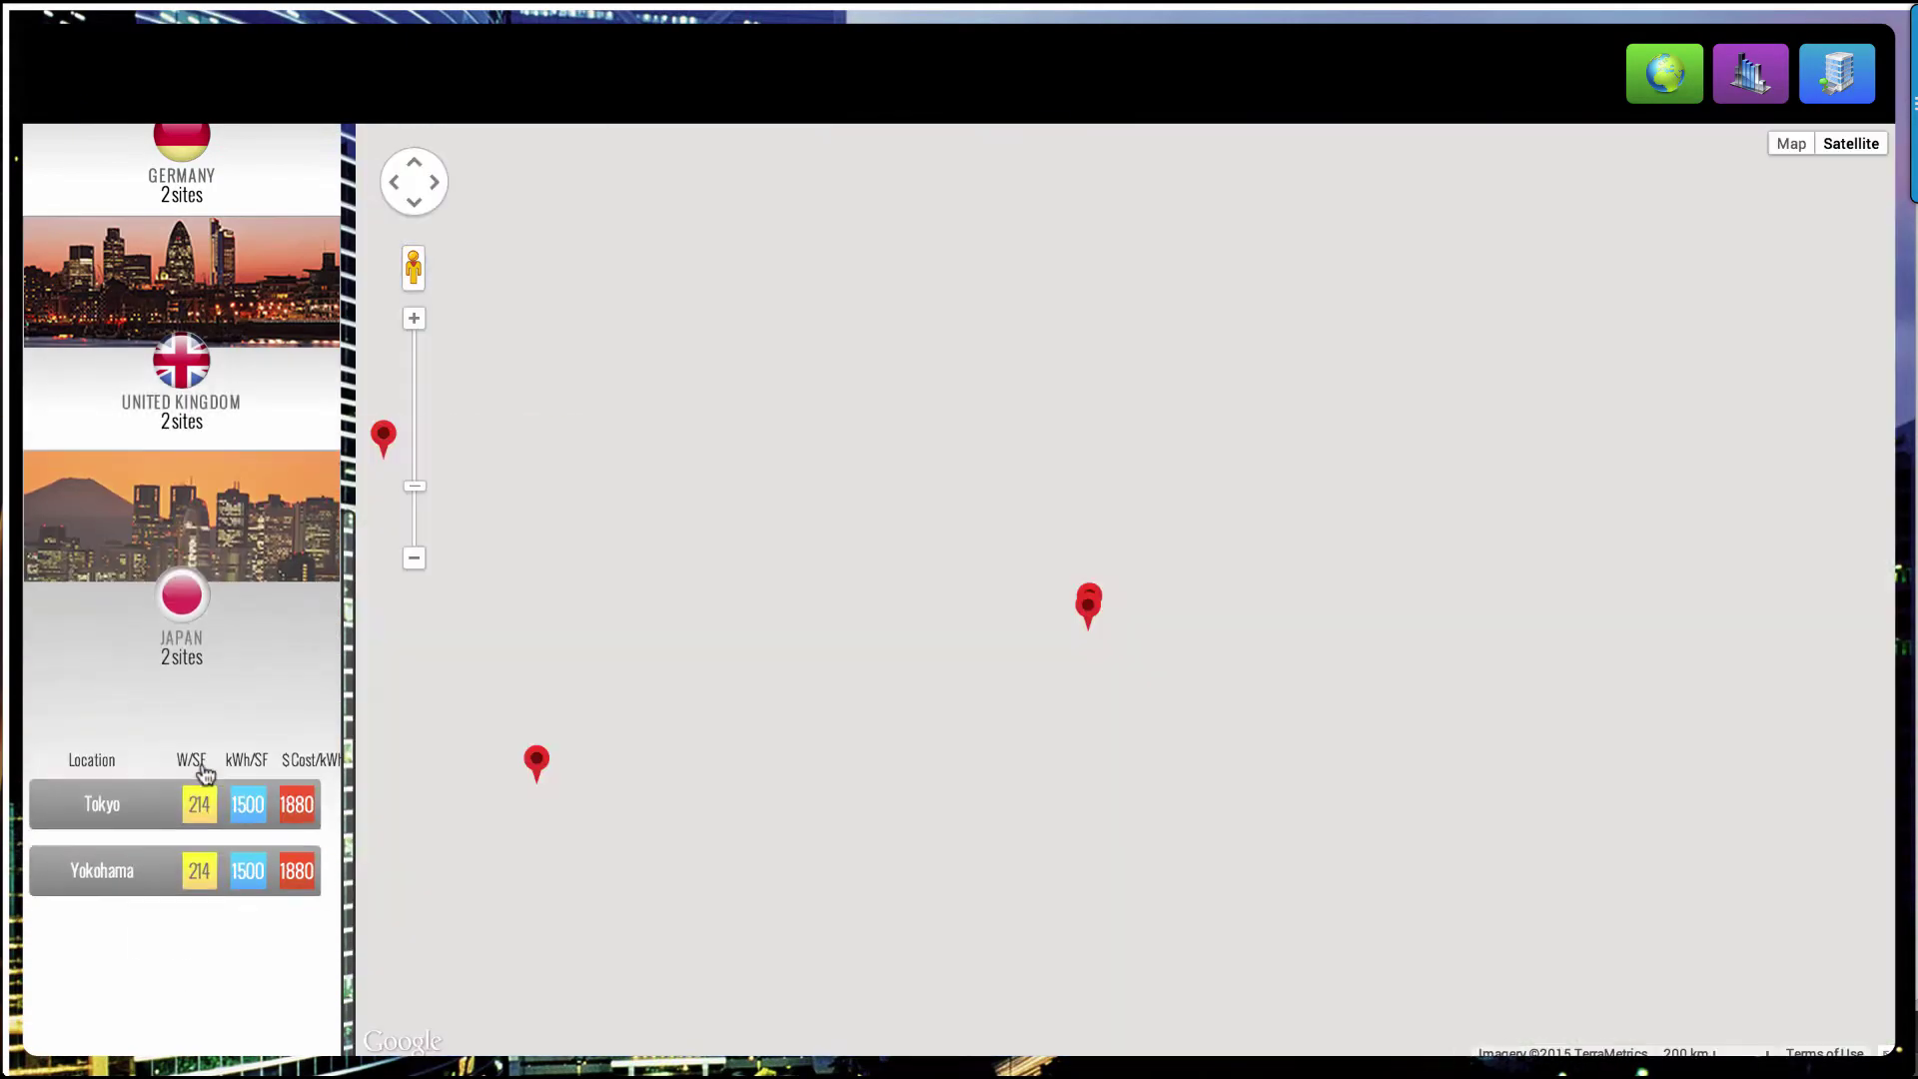
{"action": "left_click", "coordinate": [1092, 617]}
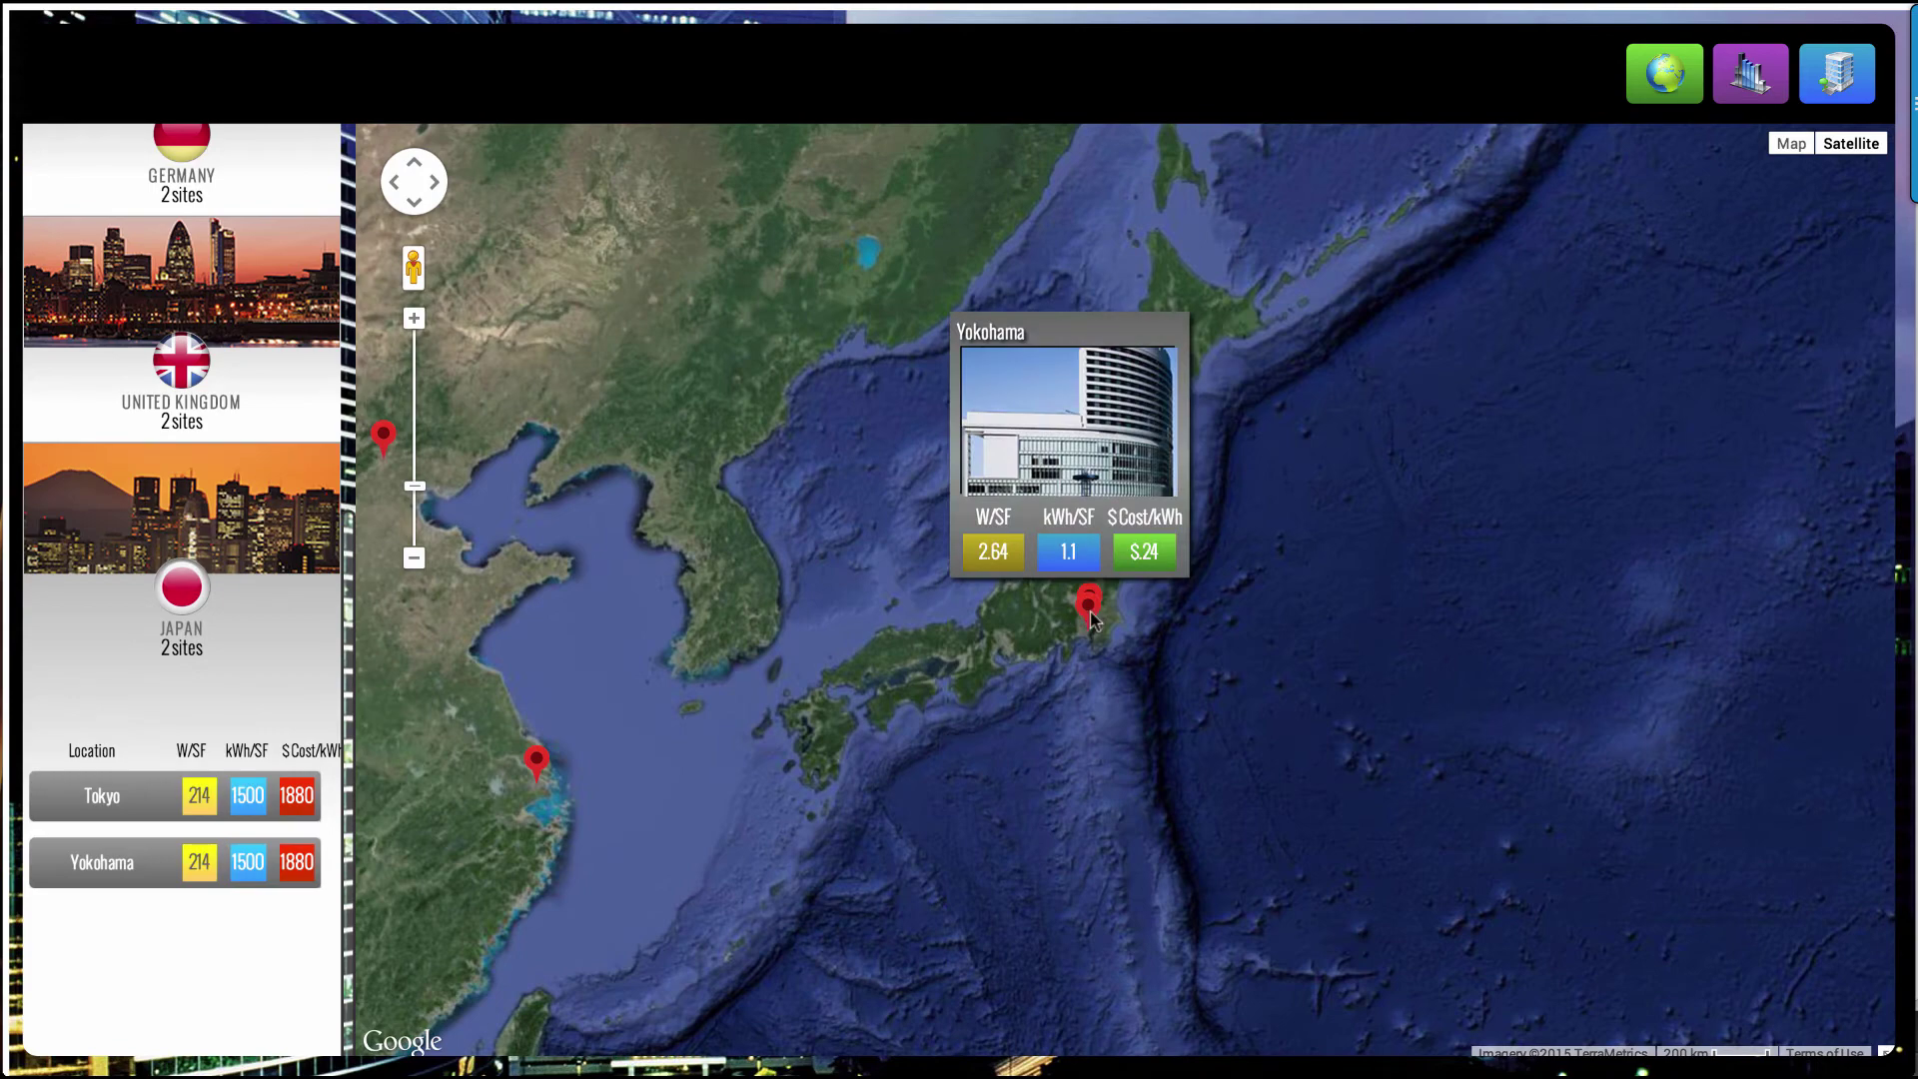
{"action": "left_click", "coordinate": [1090, 612]}
Step: Add gas and water costs to the cost chart, remove water, then open the multi-building comparison
{"action": "left_click", "coordinate": [1750, 364]}
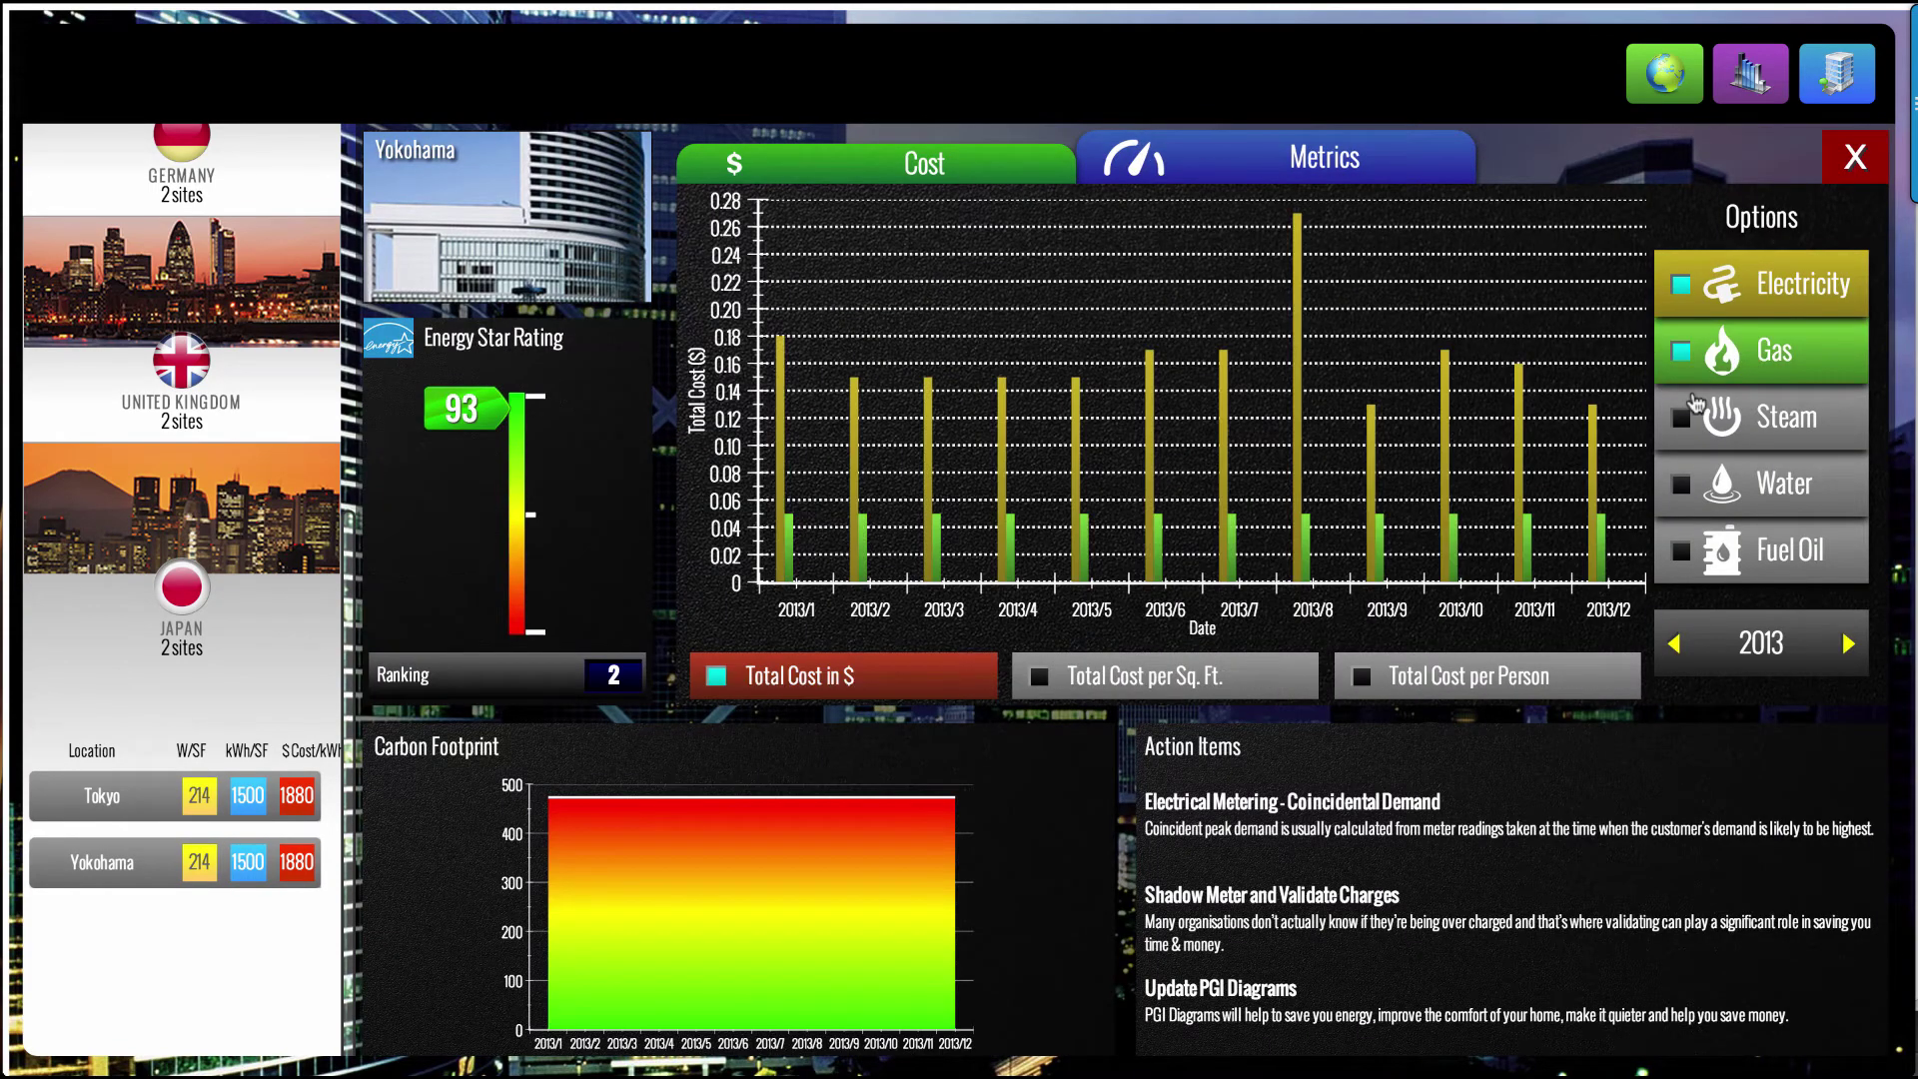
{"action": "left_click", "coordinate": [1788, 490]}
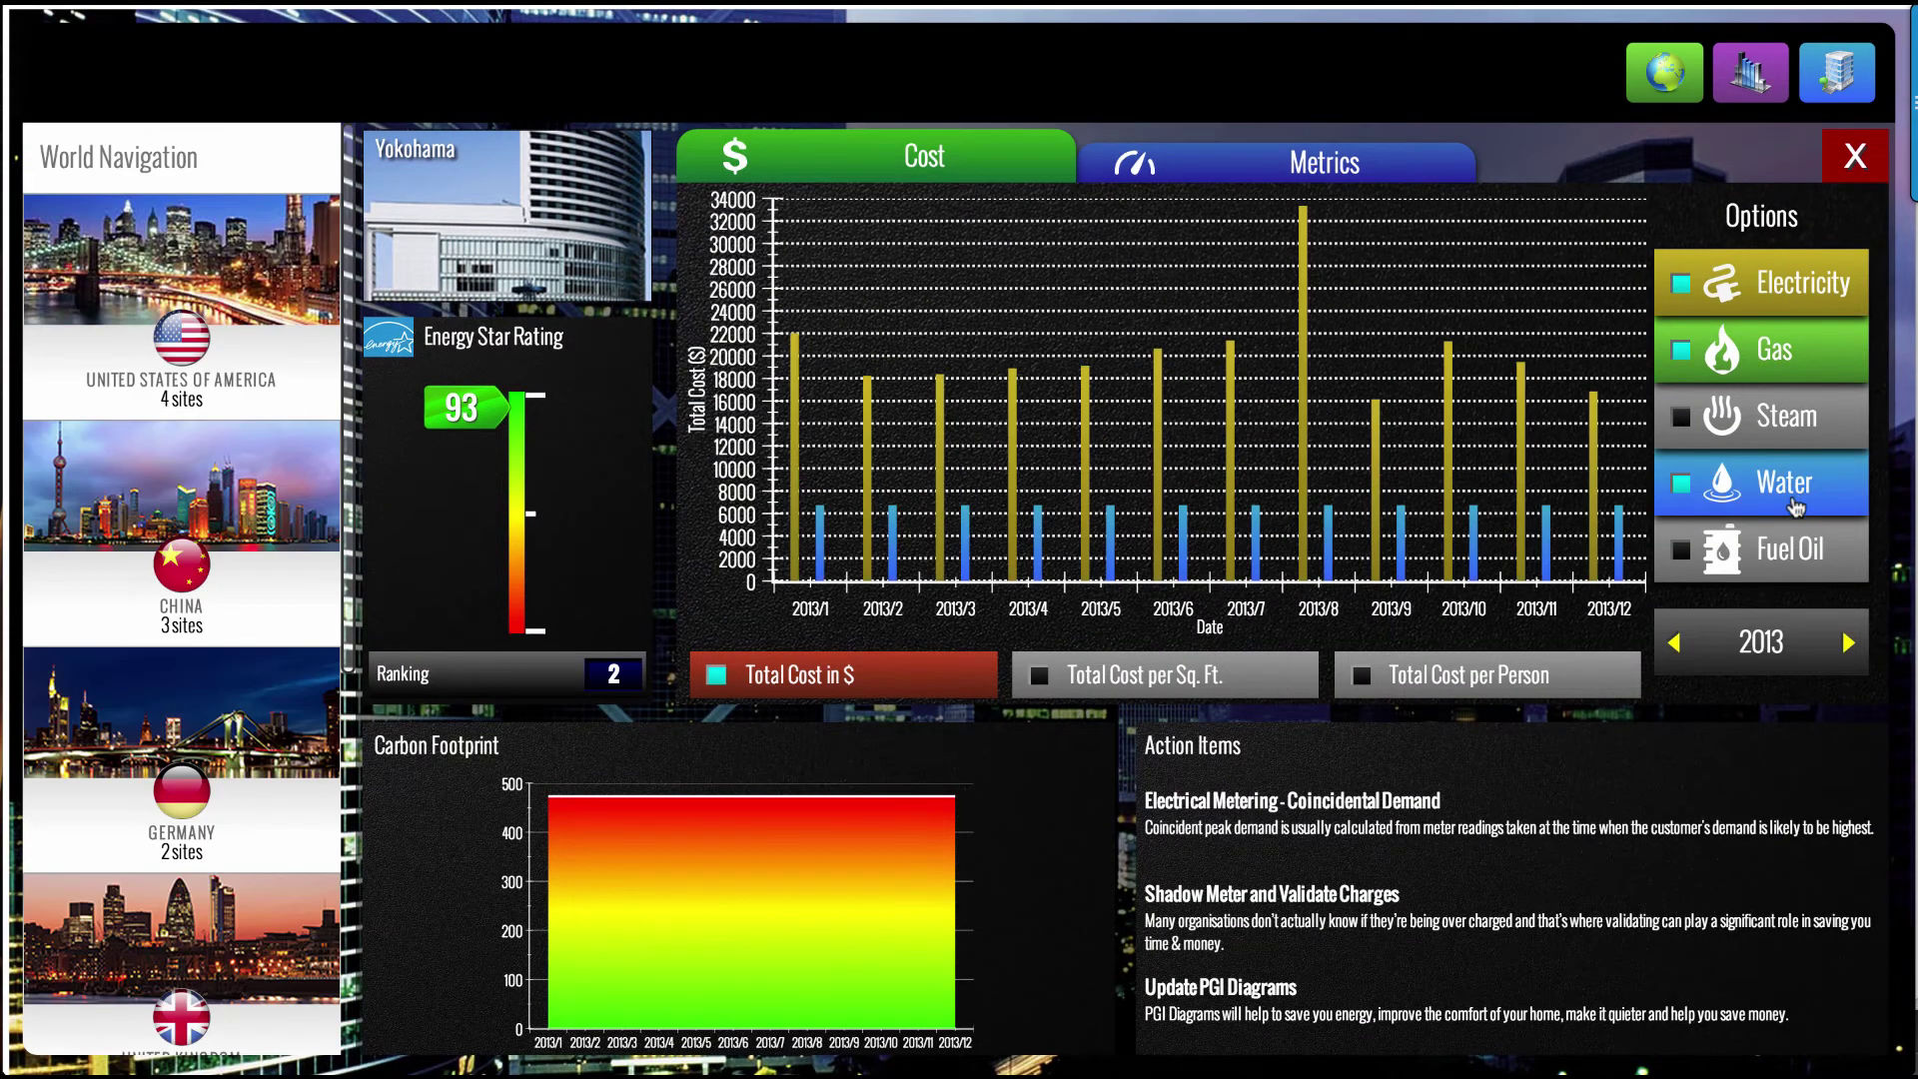
{"action": "left_click", "coordinate": [1354, 157]}
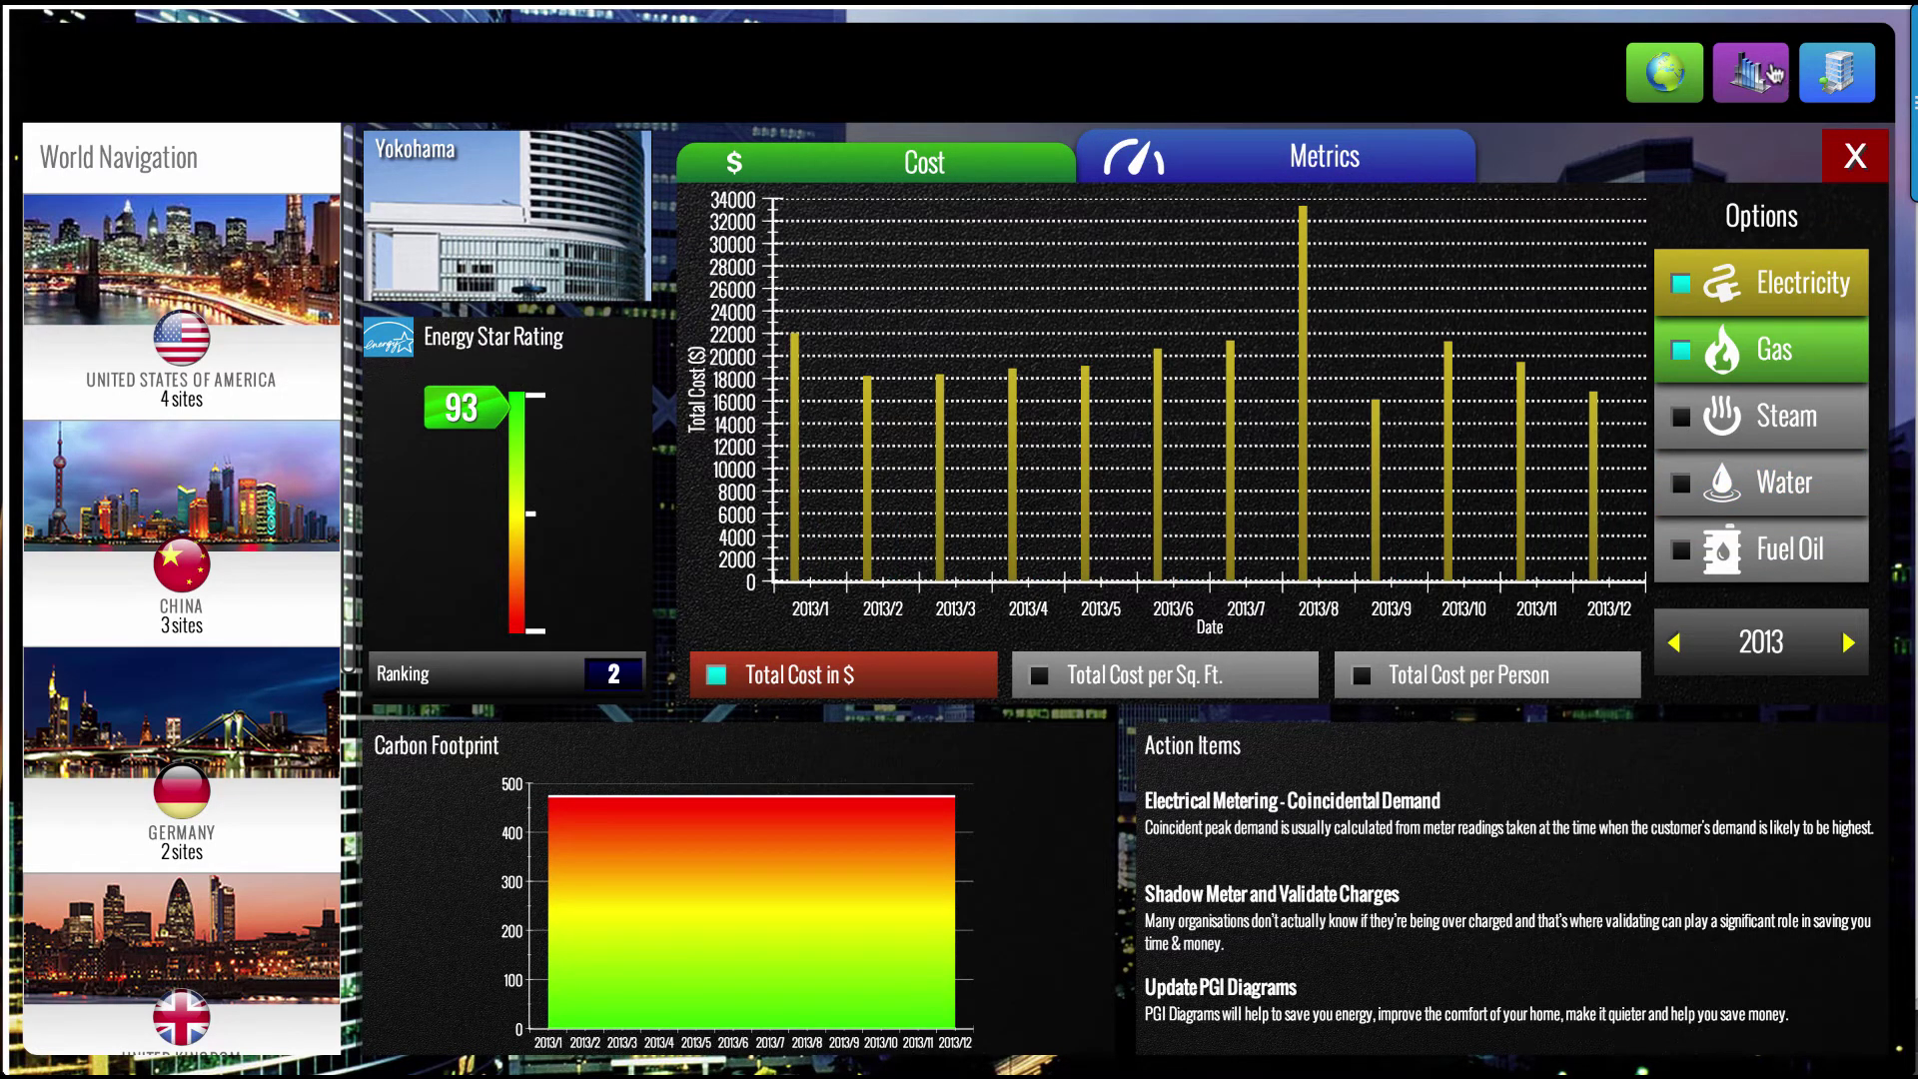
{"action": "left_click", "coordinate": [1771, 74]}
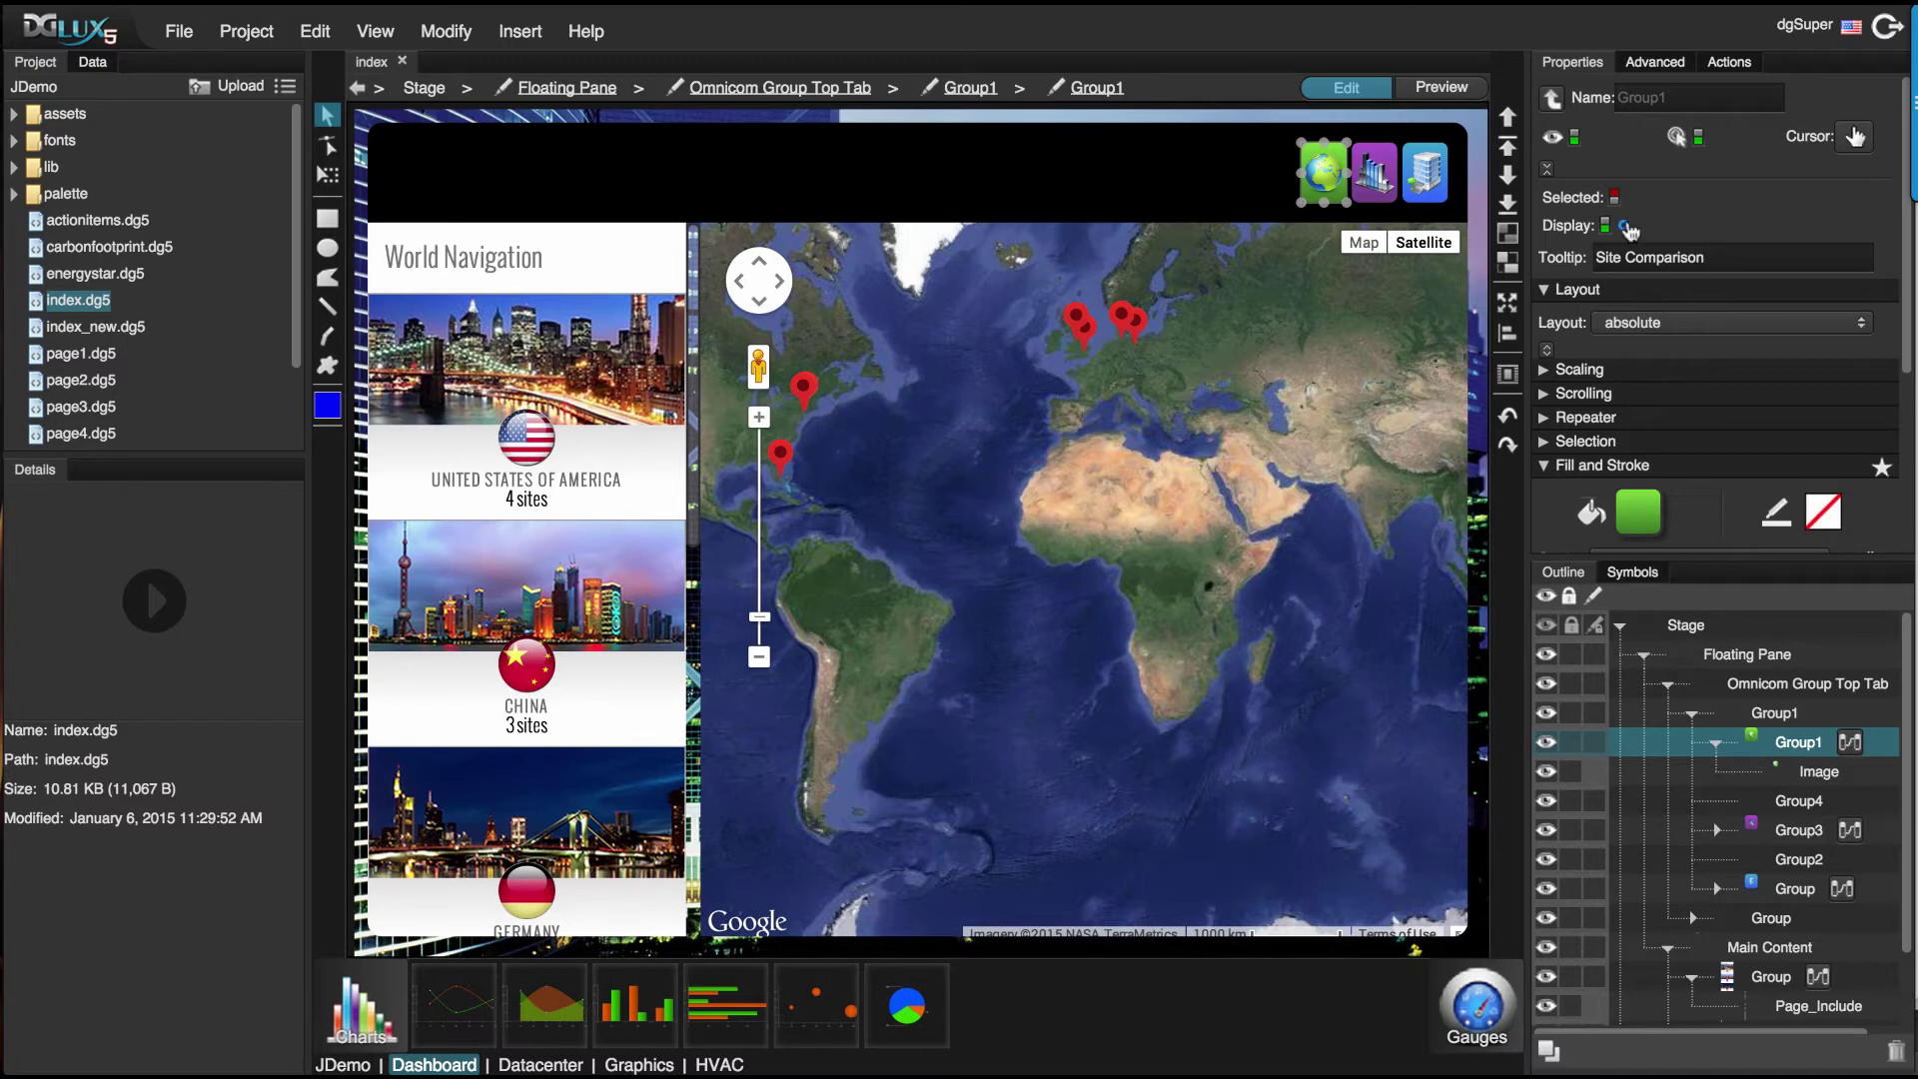
Step: Review the globe button's onClick action and bring up Group1's context menu in the Outline
{"action": "left_click", "coordinate": [1730, 63]}
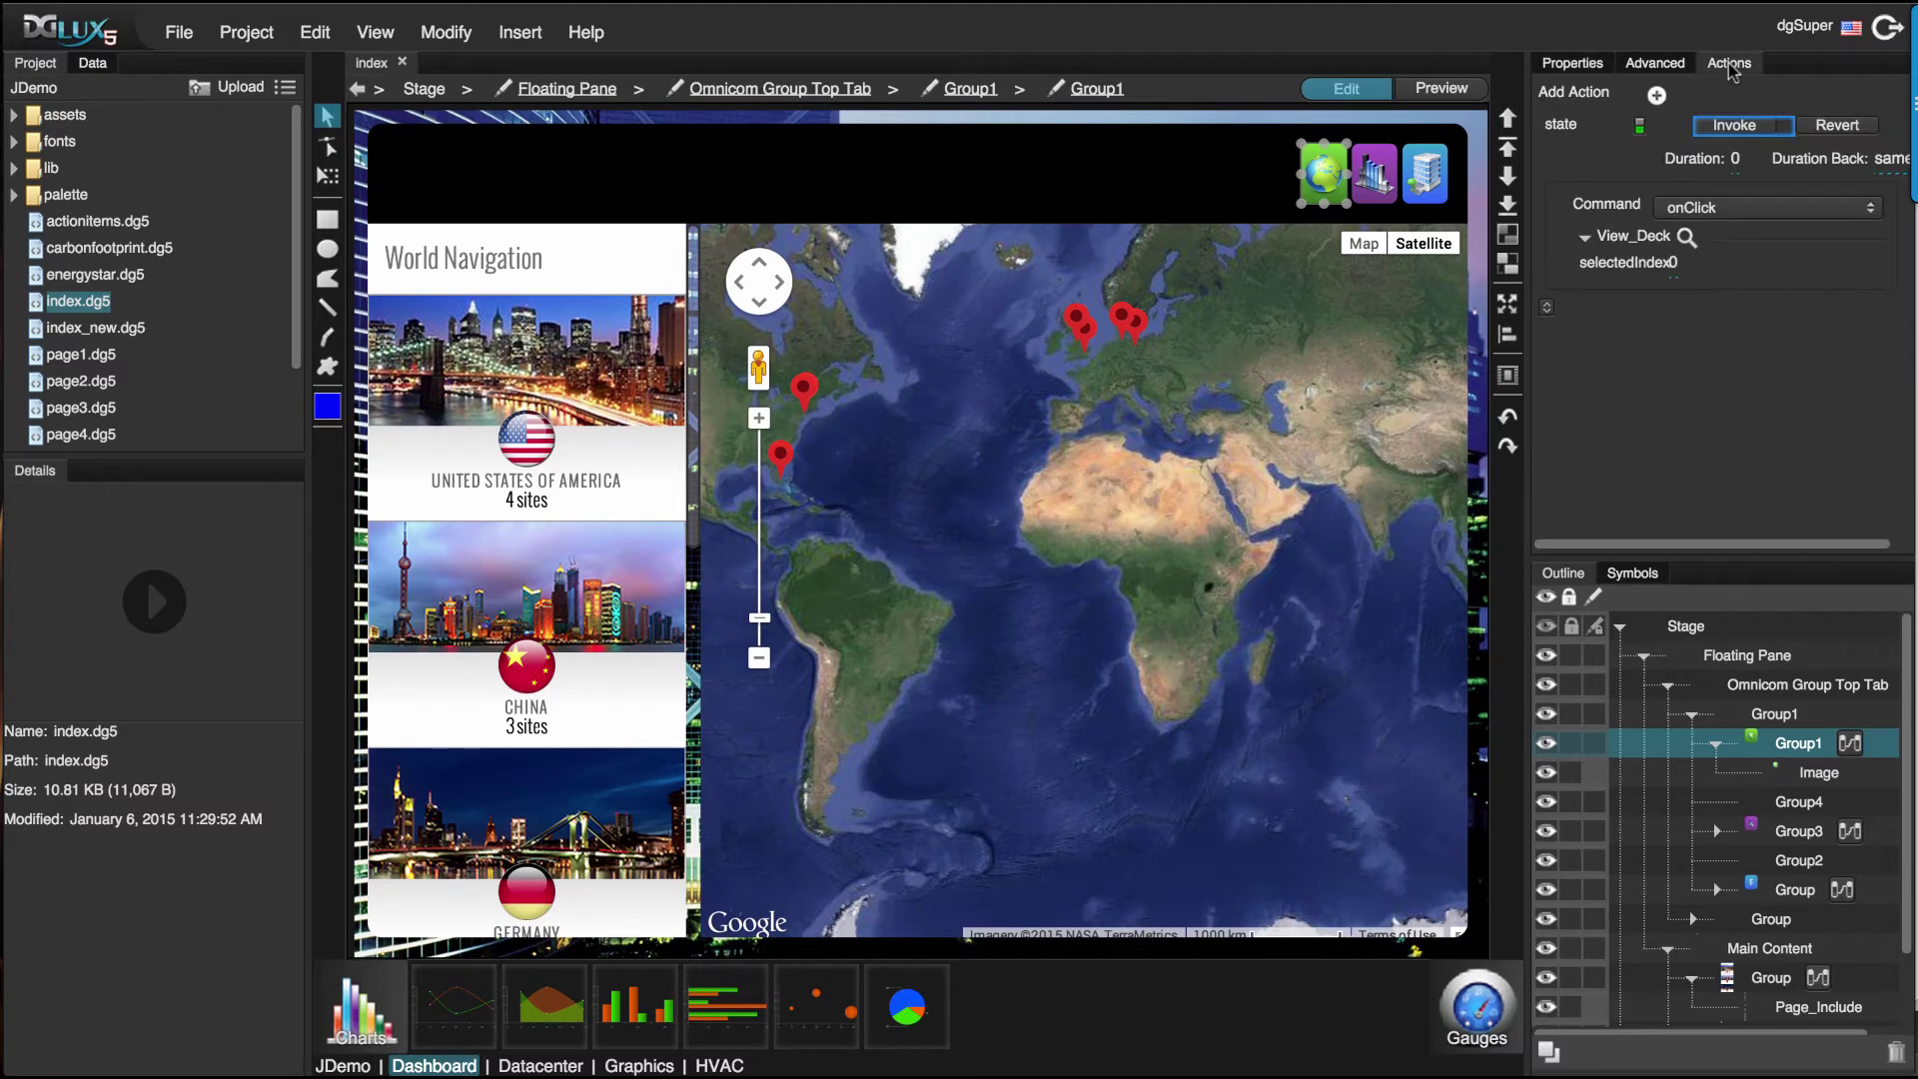
{"action": "left_click", "coordinate": [1744, 212]}
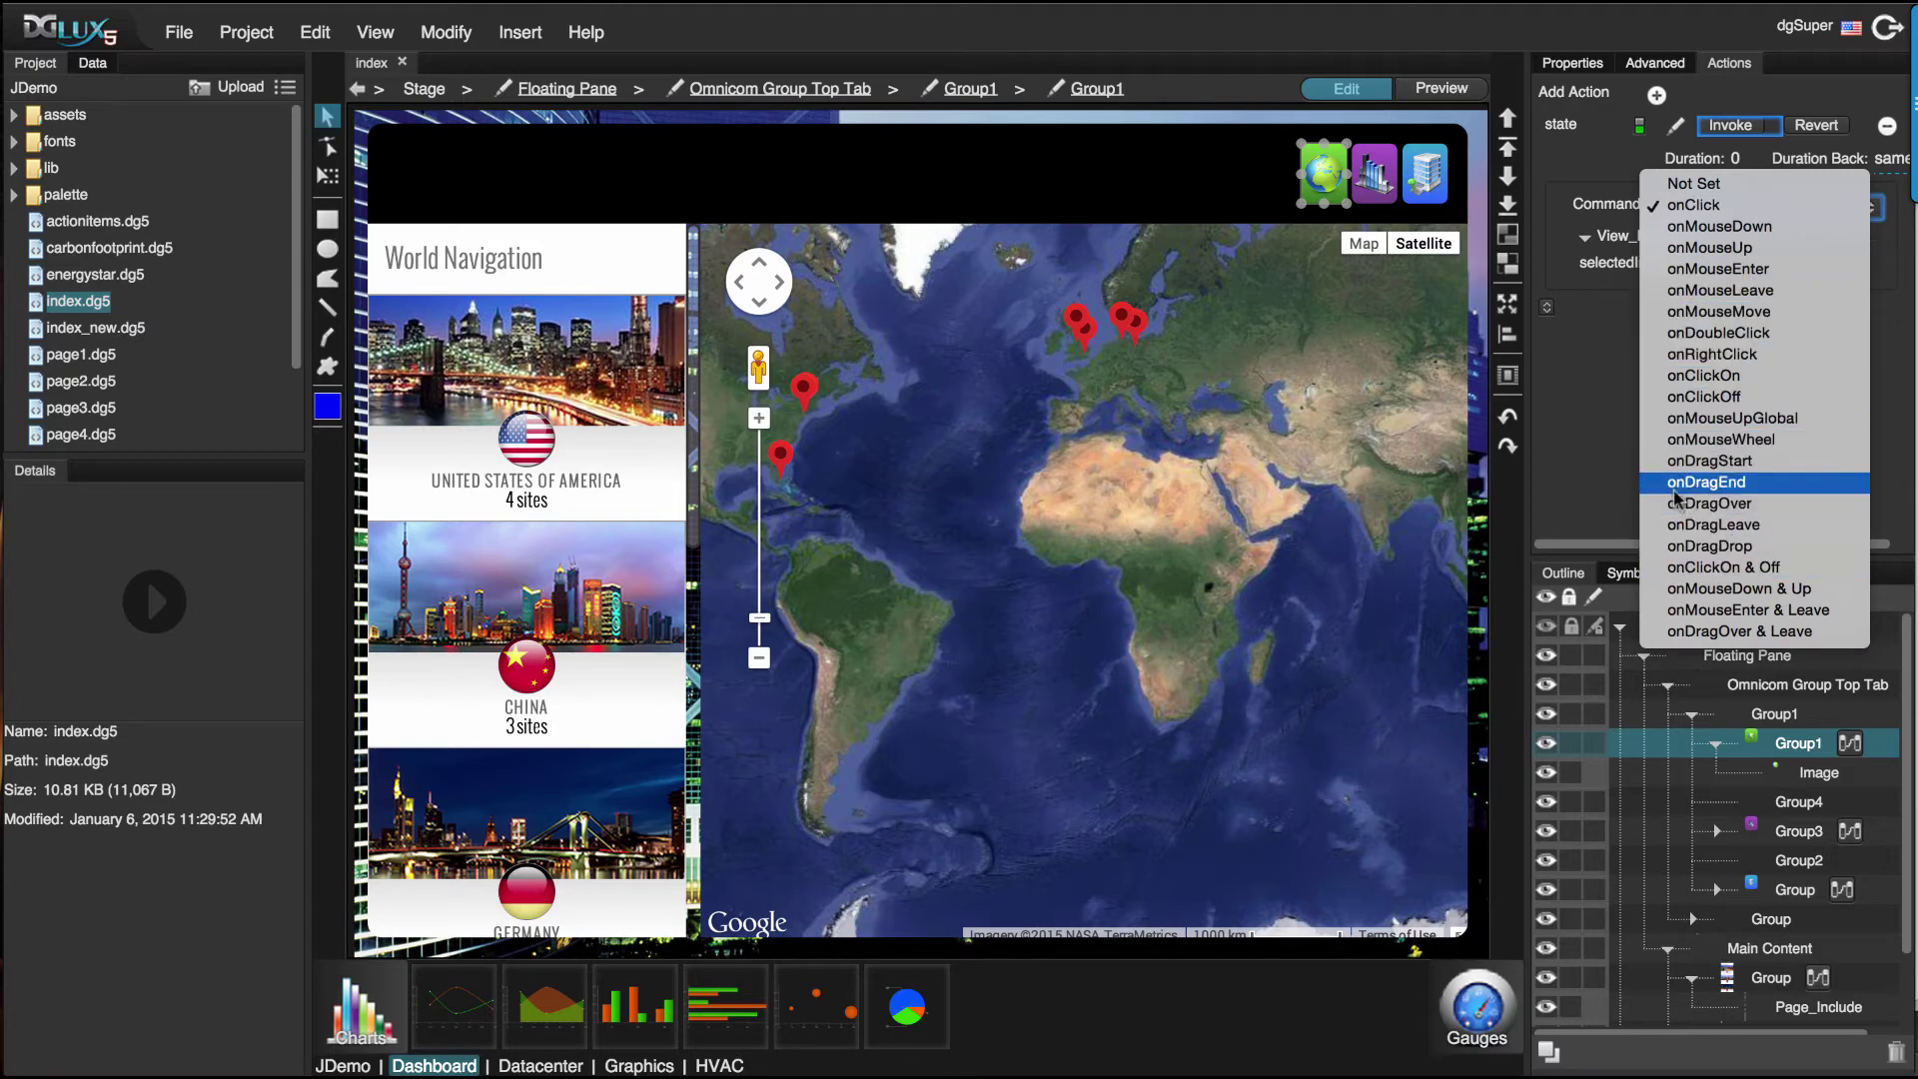
{"action": "left_click", "coordinate": [1576, 409]}
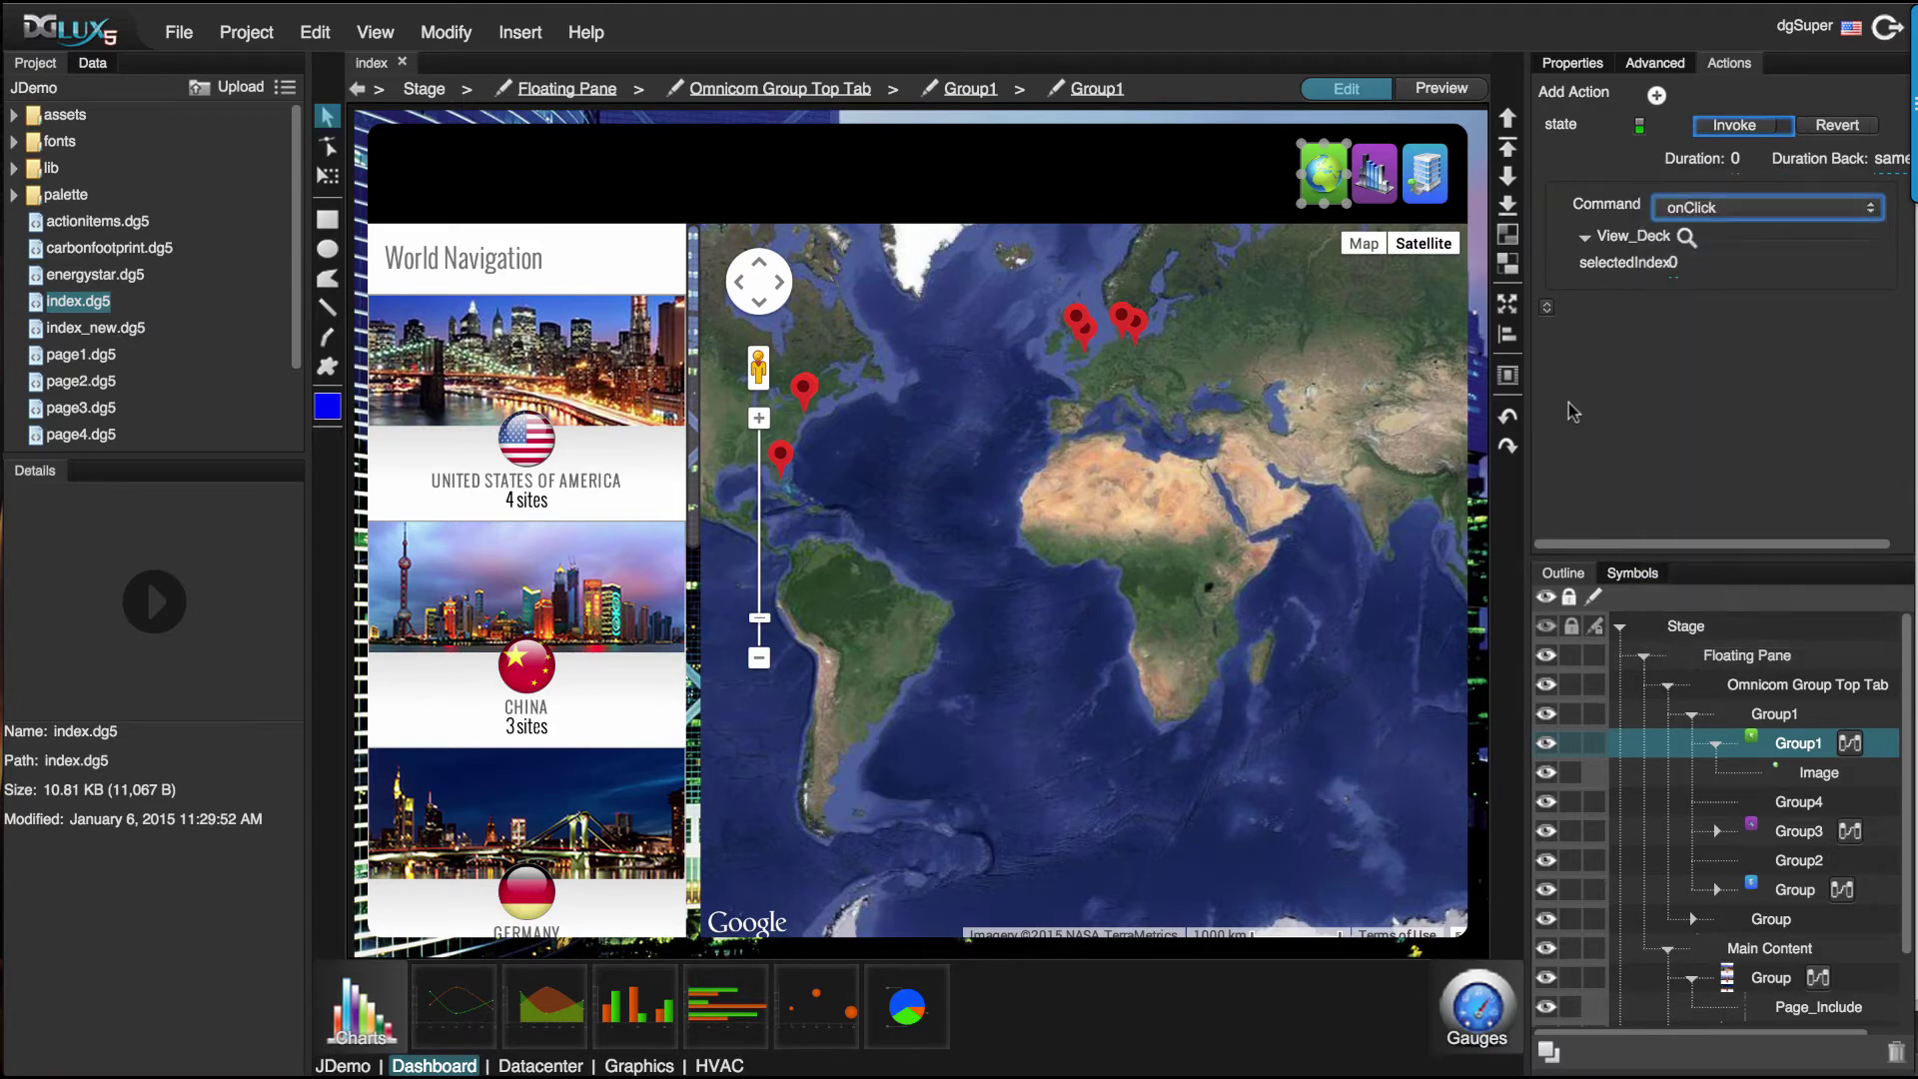
{"action": "right_click", "coordinate": [1851, 747]}
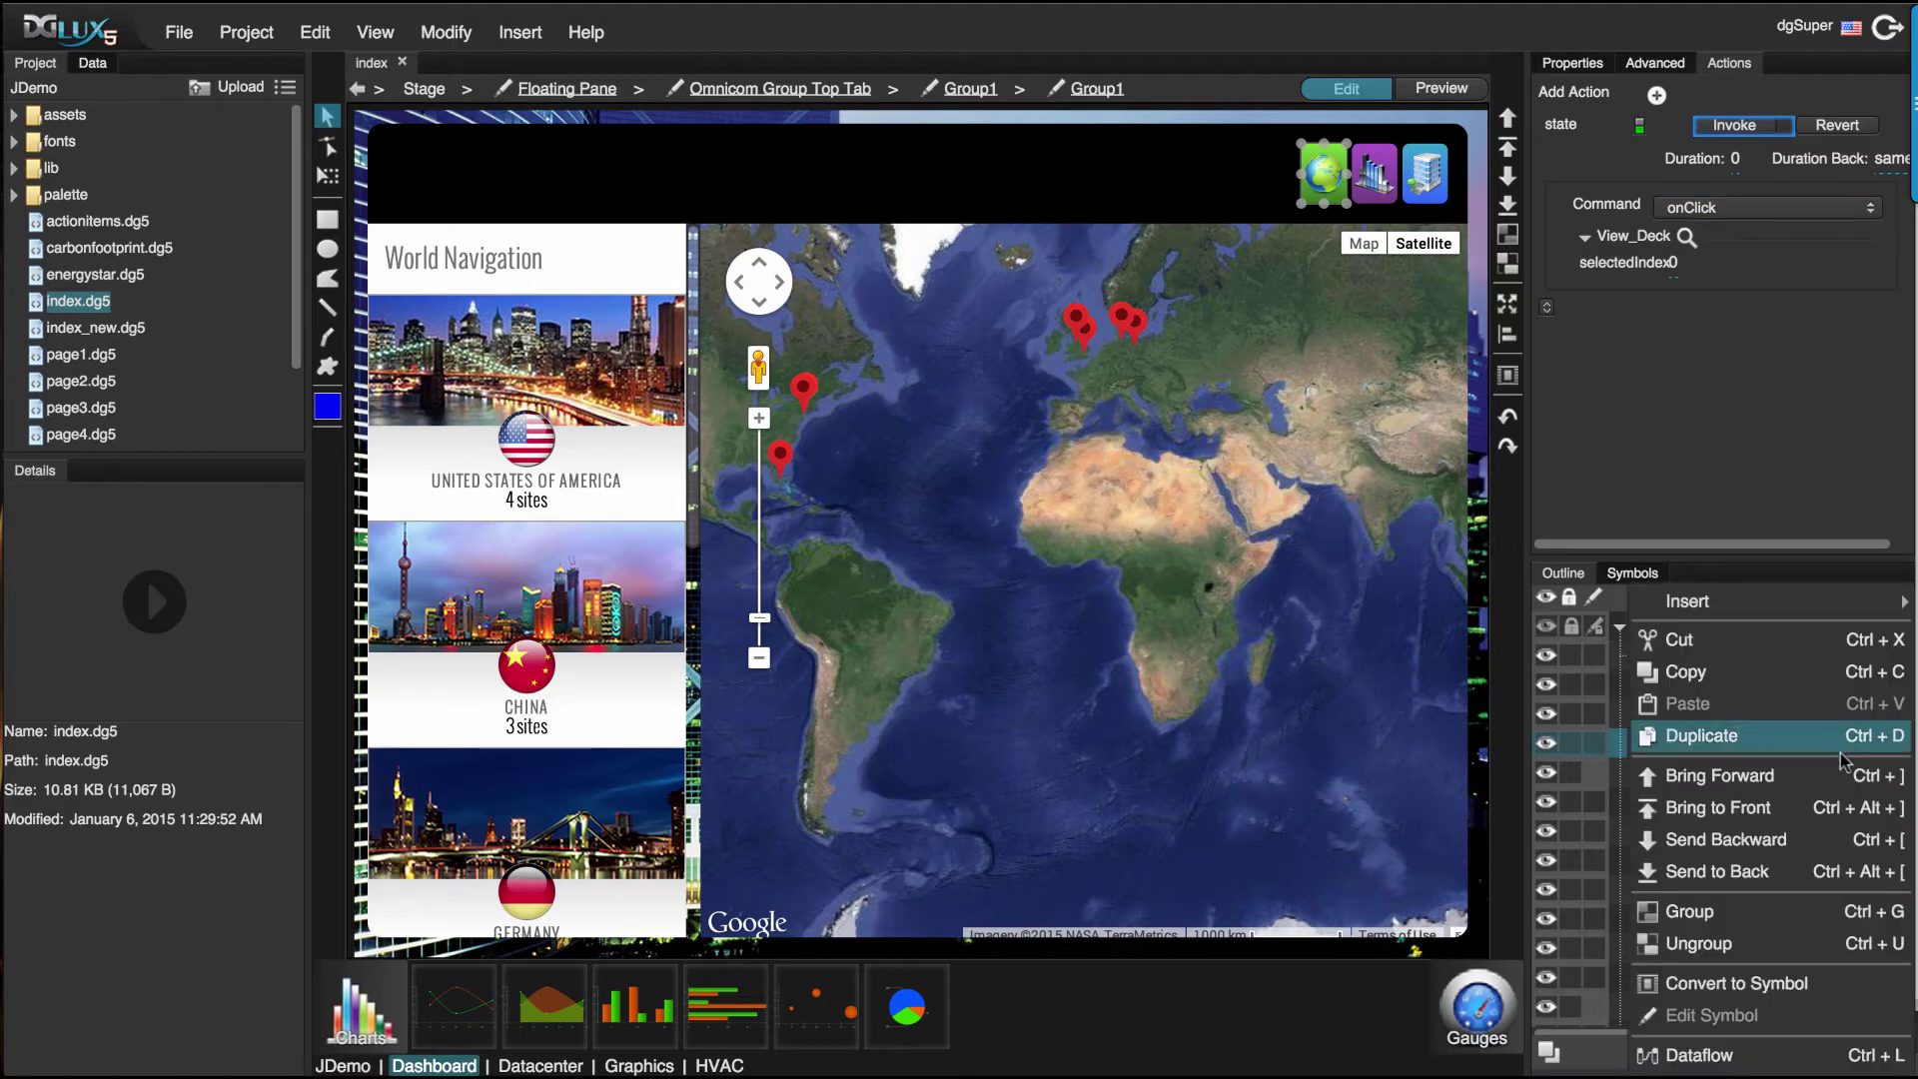
Step: Open Group1's dataflow editor and add the SAT data point as a block
{"action": "left_click", "coordinate": [1720, 1055]}
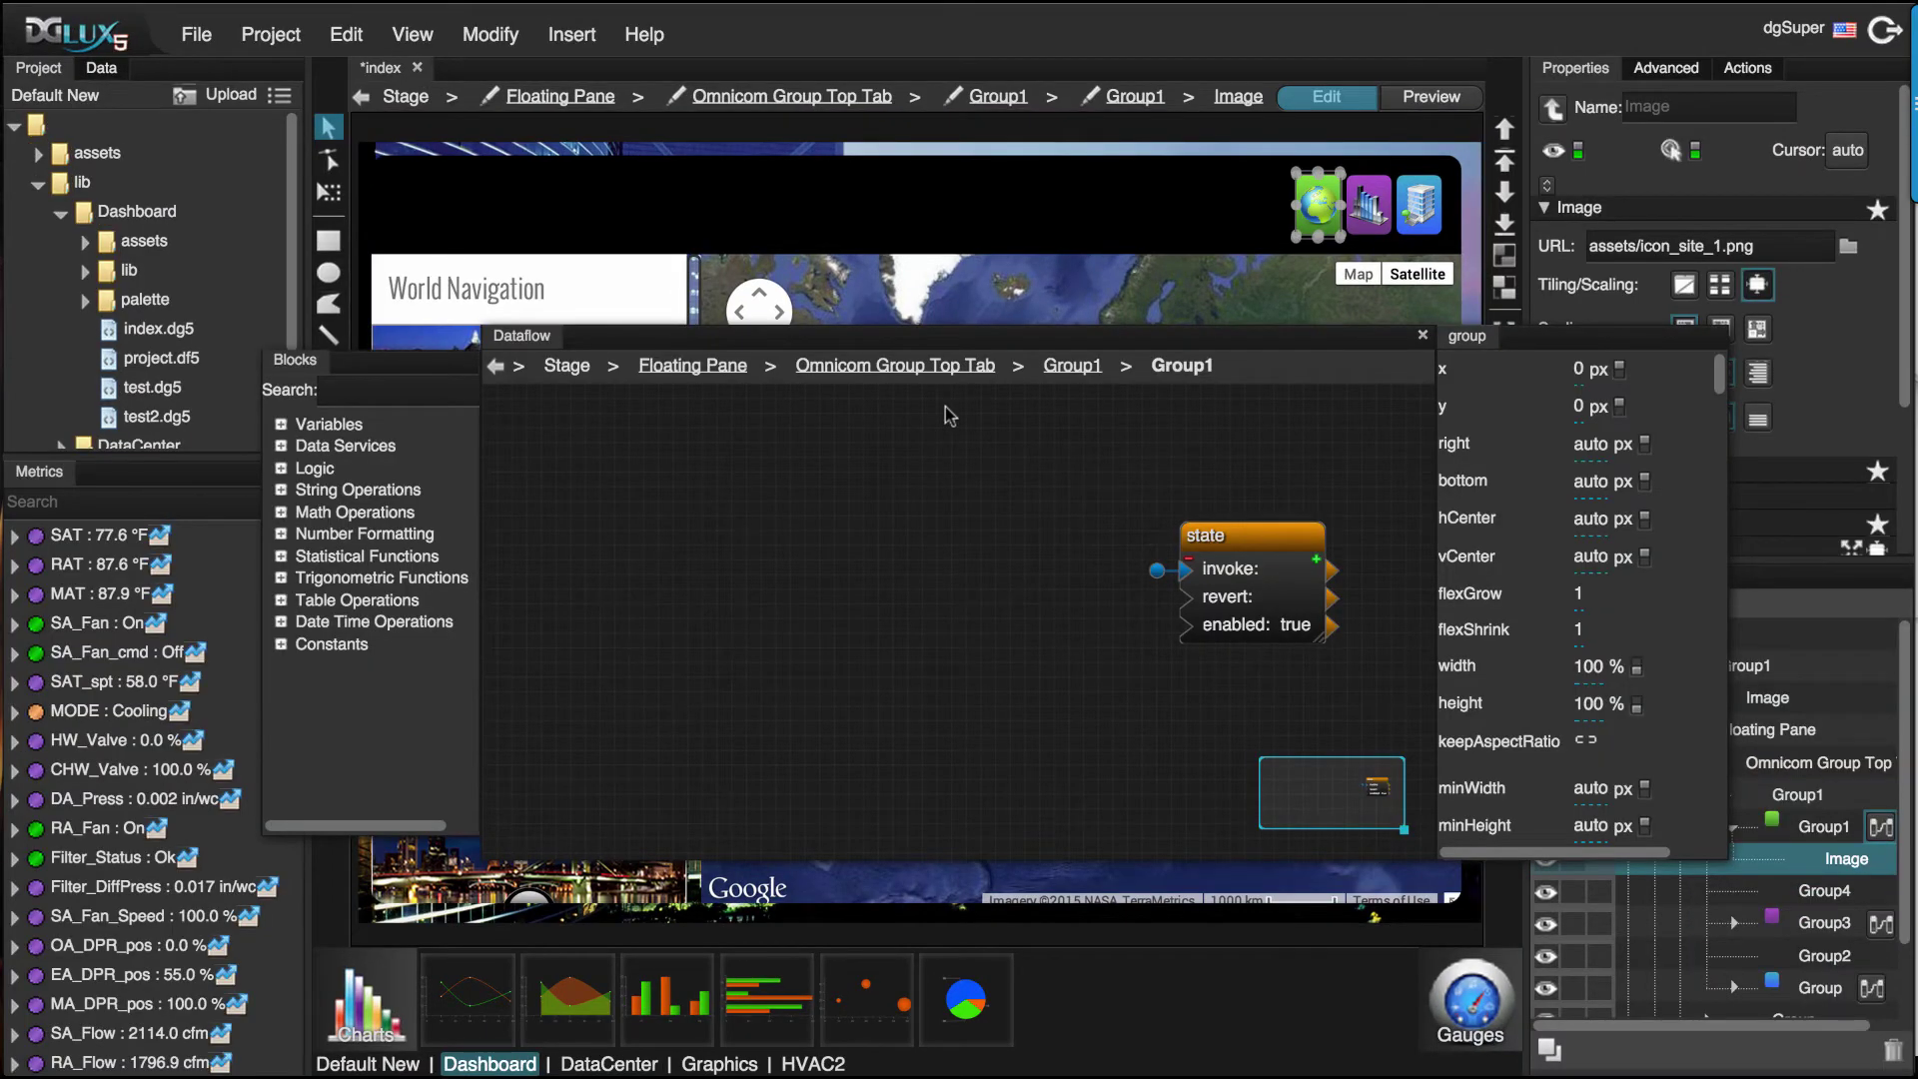
{"action": "left_click", "coordinate": [114, 68]}
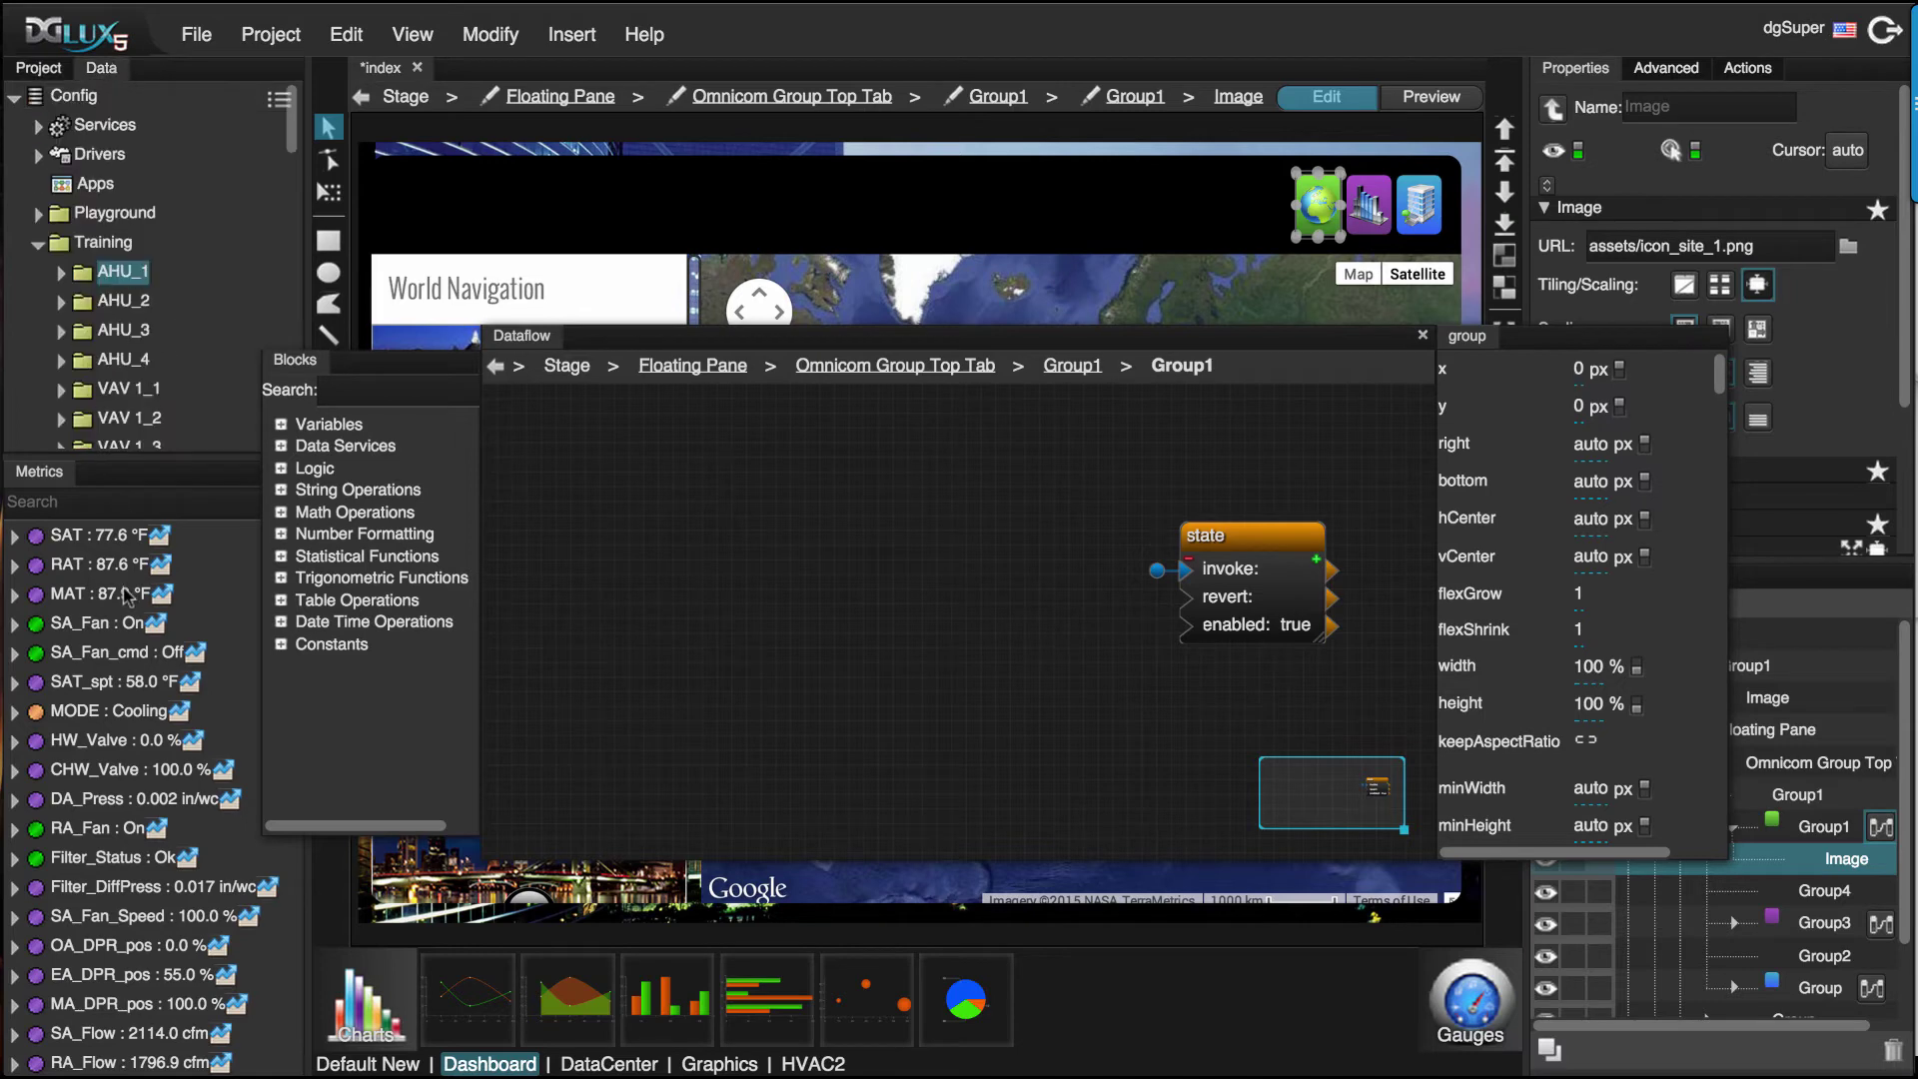
{"action": "left_click_drag", "start_coordinate": [145, 548], "coordinate": [595, 437]}
{"action": "left_click", "coordinate": [669, 515]}
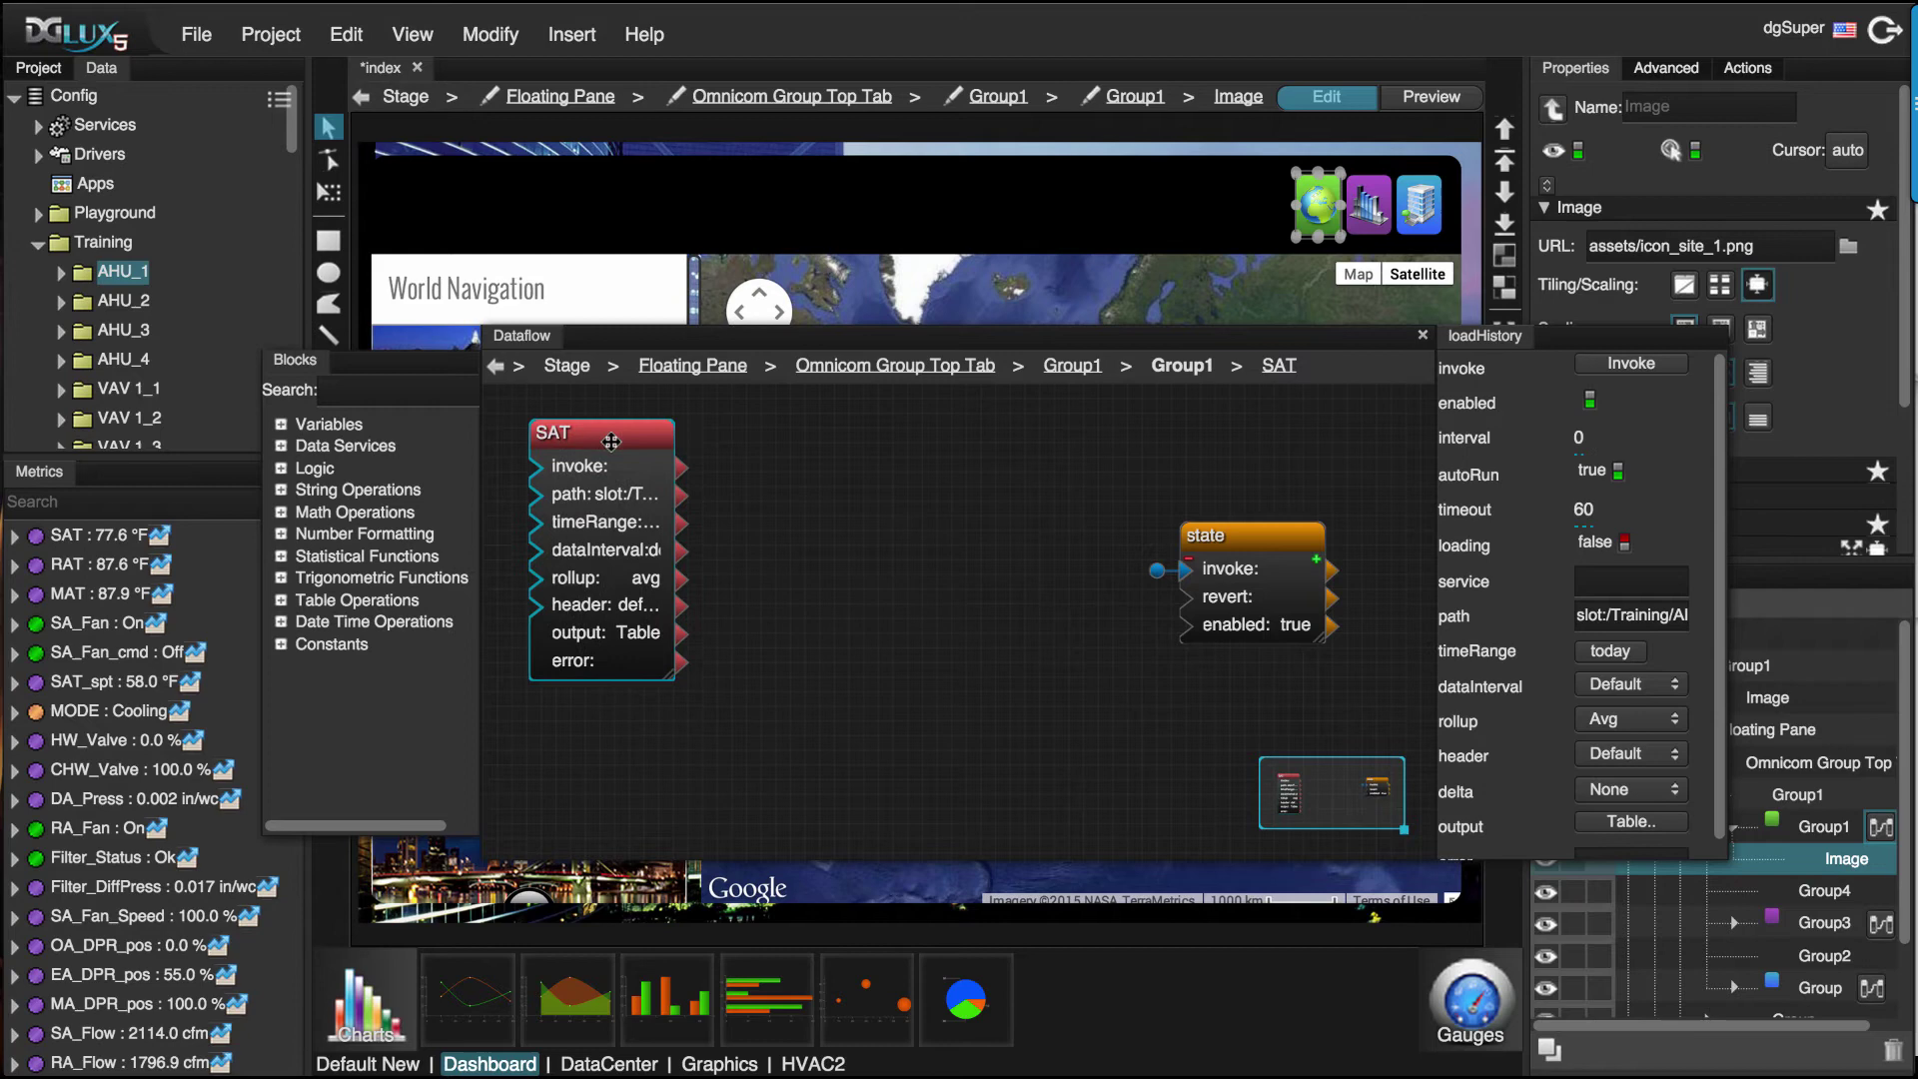
Step: Search the blocks for 'case' and place a Case logic block beside SAT
{"action": "left_click", "coordinate": [281, 423]}
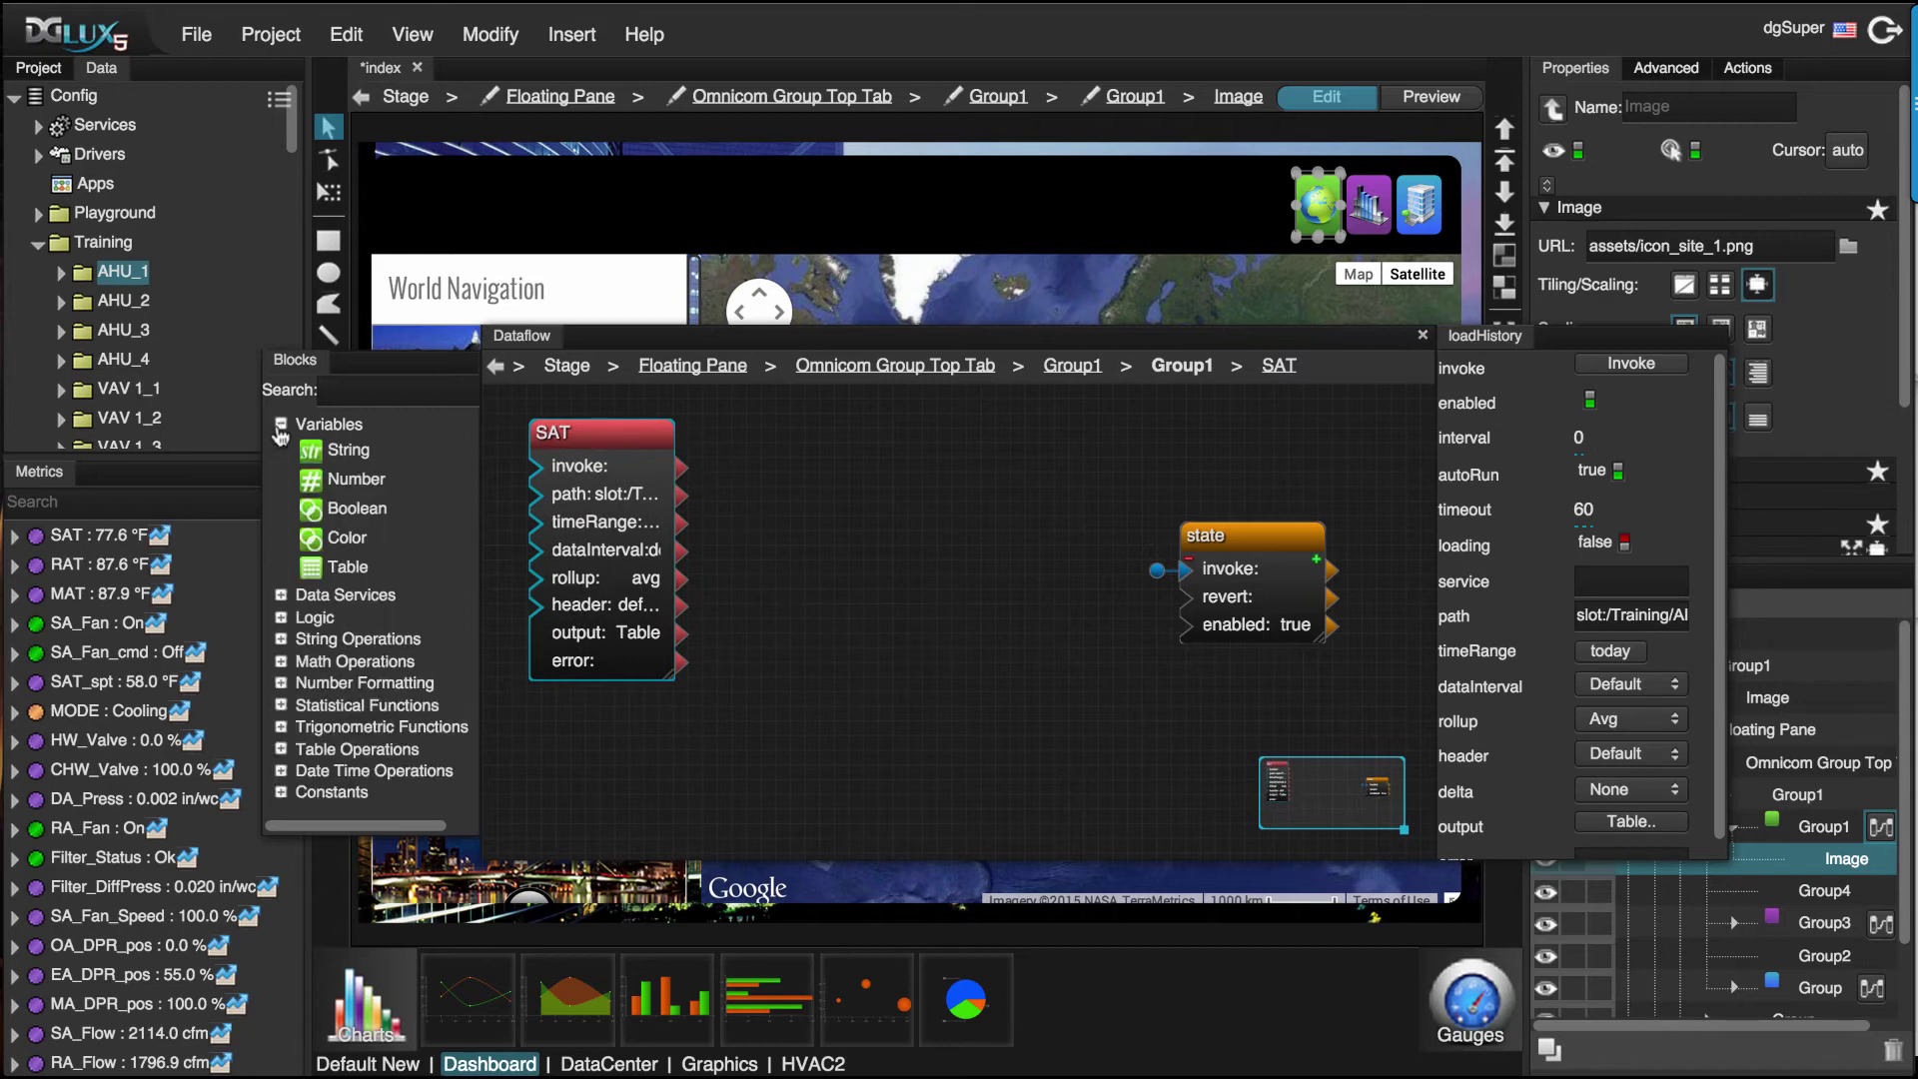
{"action": "left_click", "coordinate": [281, 595]}
{"action": "type", "text": "case"}
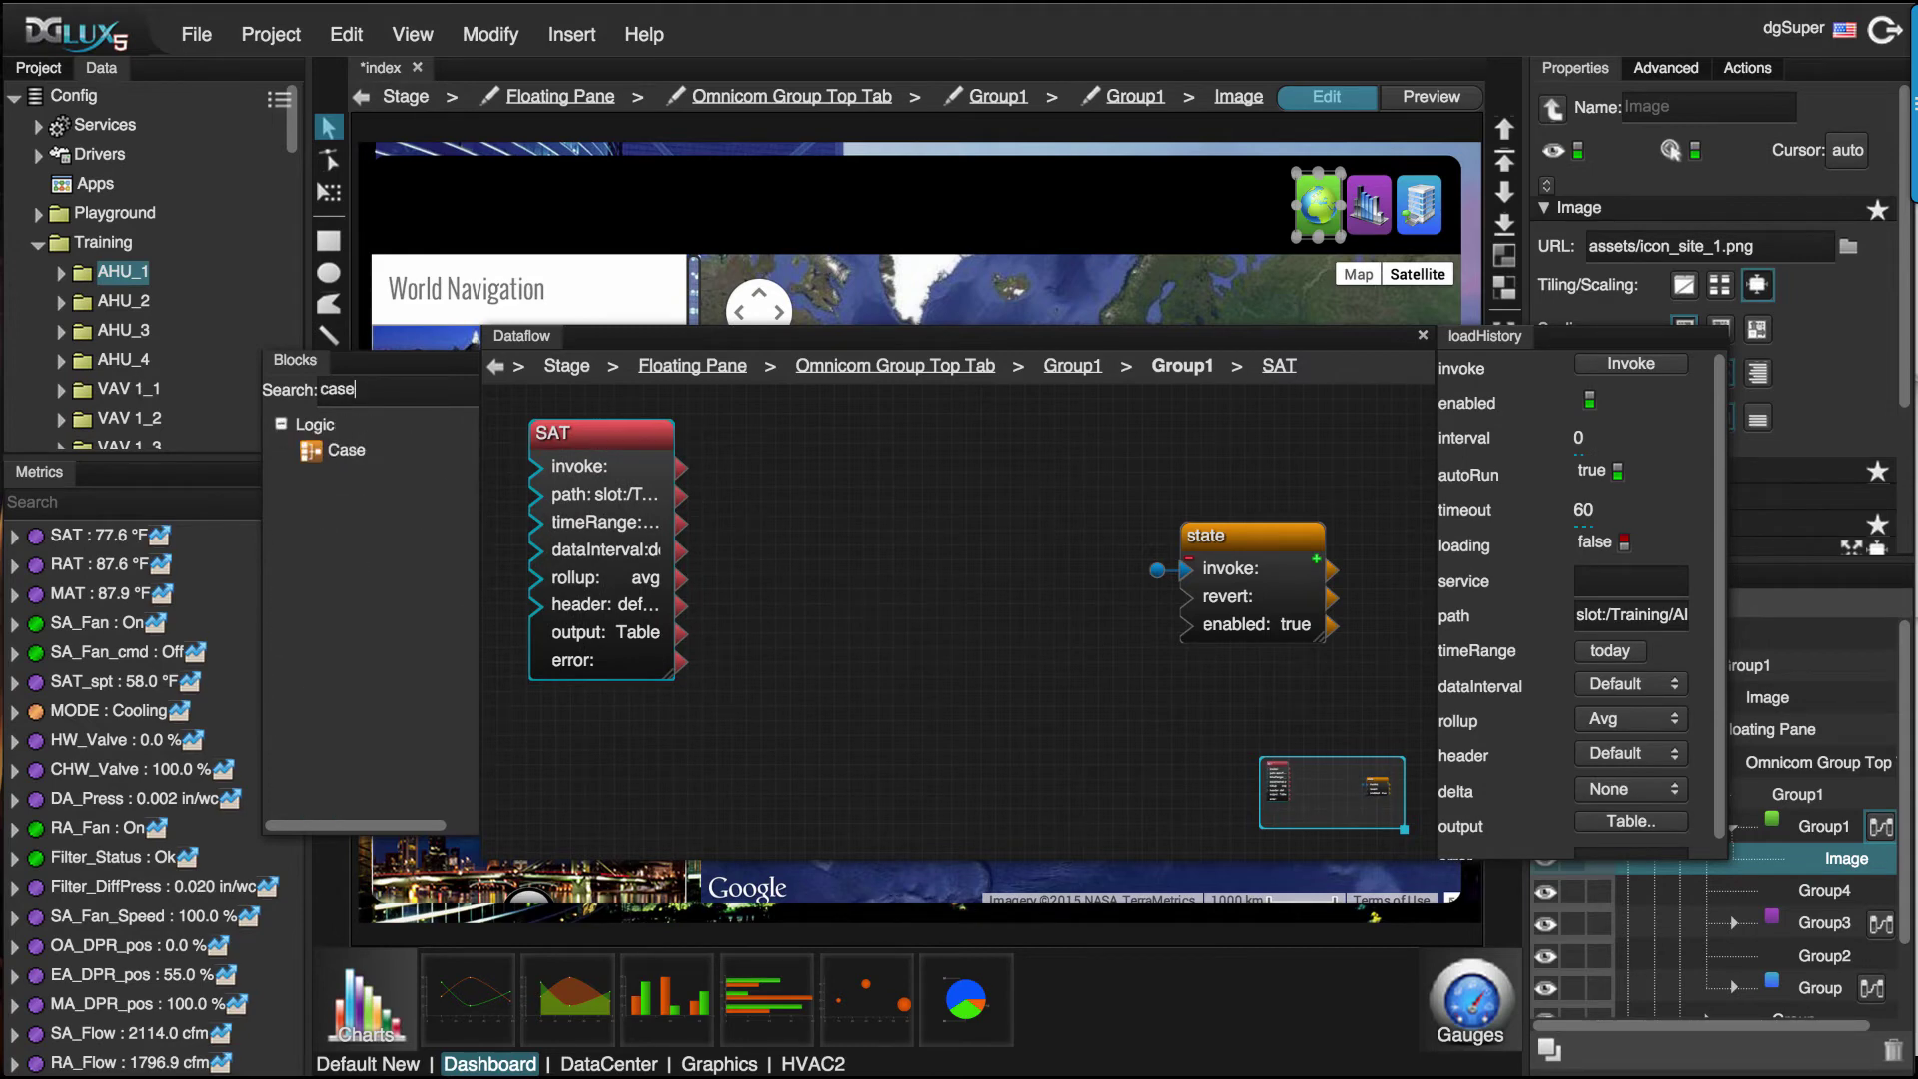
{"action": "left_click_drag", "start_coordinate": [329, 455], "coordinate": [899, 504]}
{"action": "left_click", "coordinate": [899, 505]}
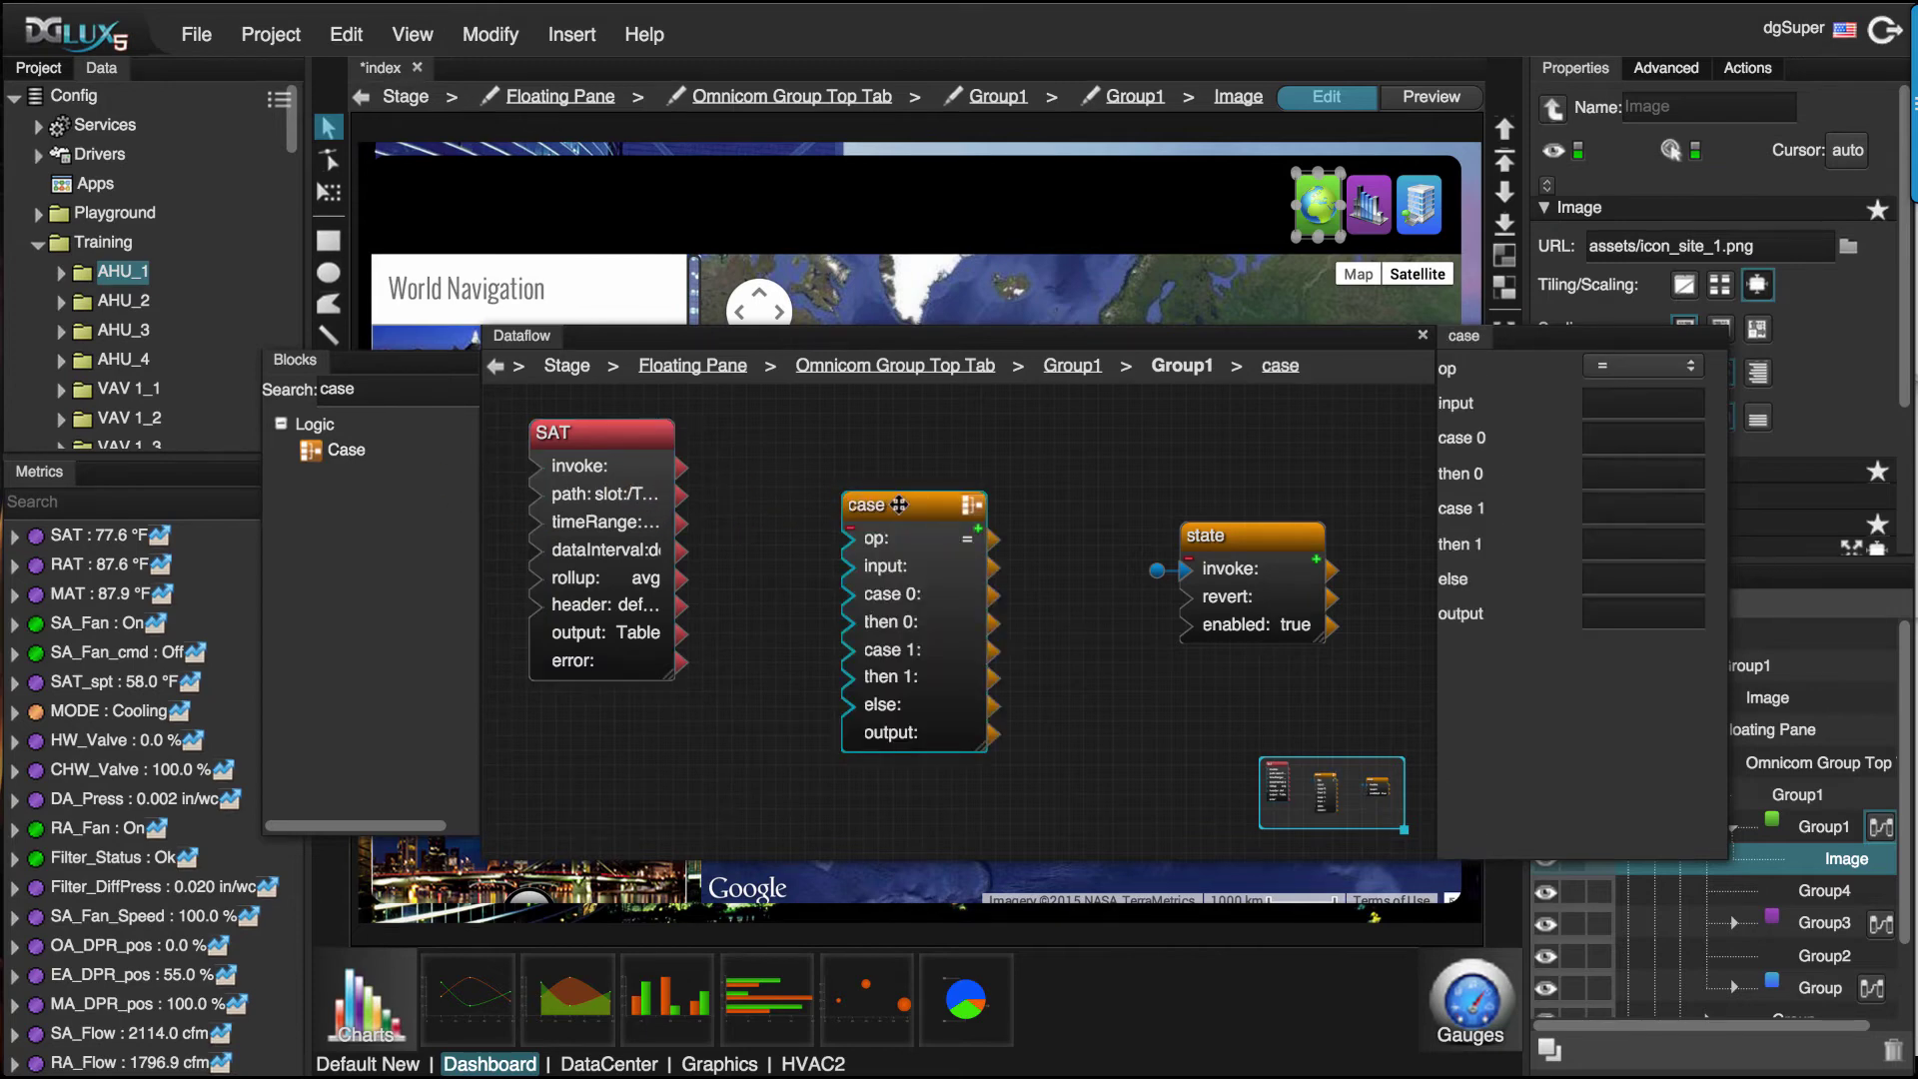
Step: Open Project Properties sharing settings and start adding a new user
{"action": "left_click", "coordinate": [271, 34]}
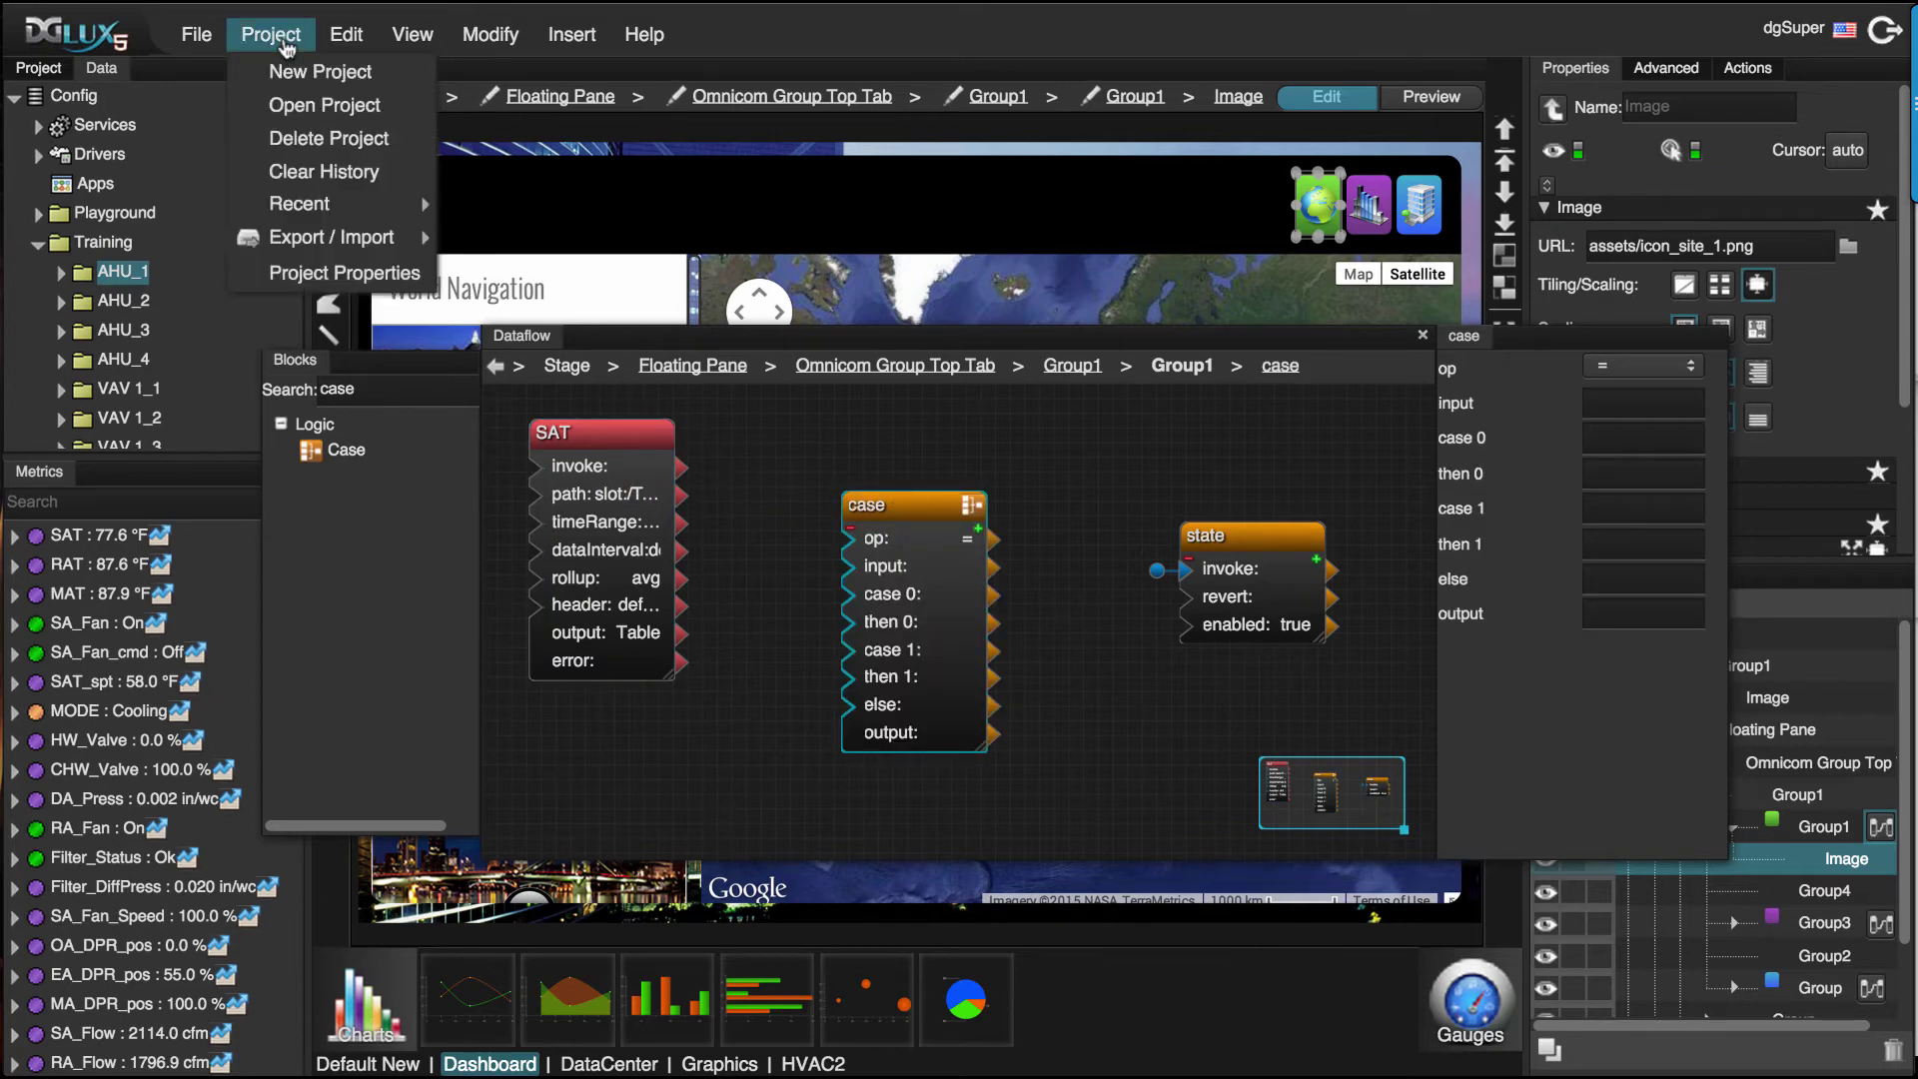
{"action": "left_click", "coordinate": [289, 272]}
{"action": "left_click", "coordinate": [749, 788]}
Step: Enter the new user's name and choose their access level
{"action": "type", "text": "testuser"}
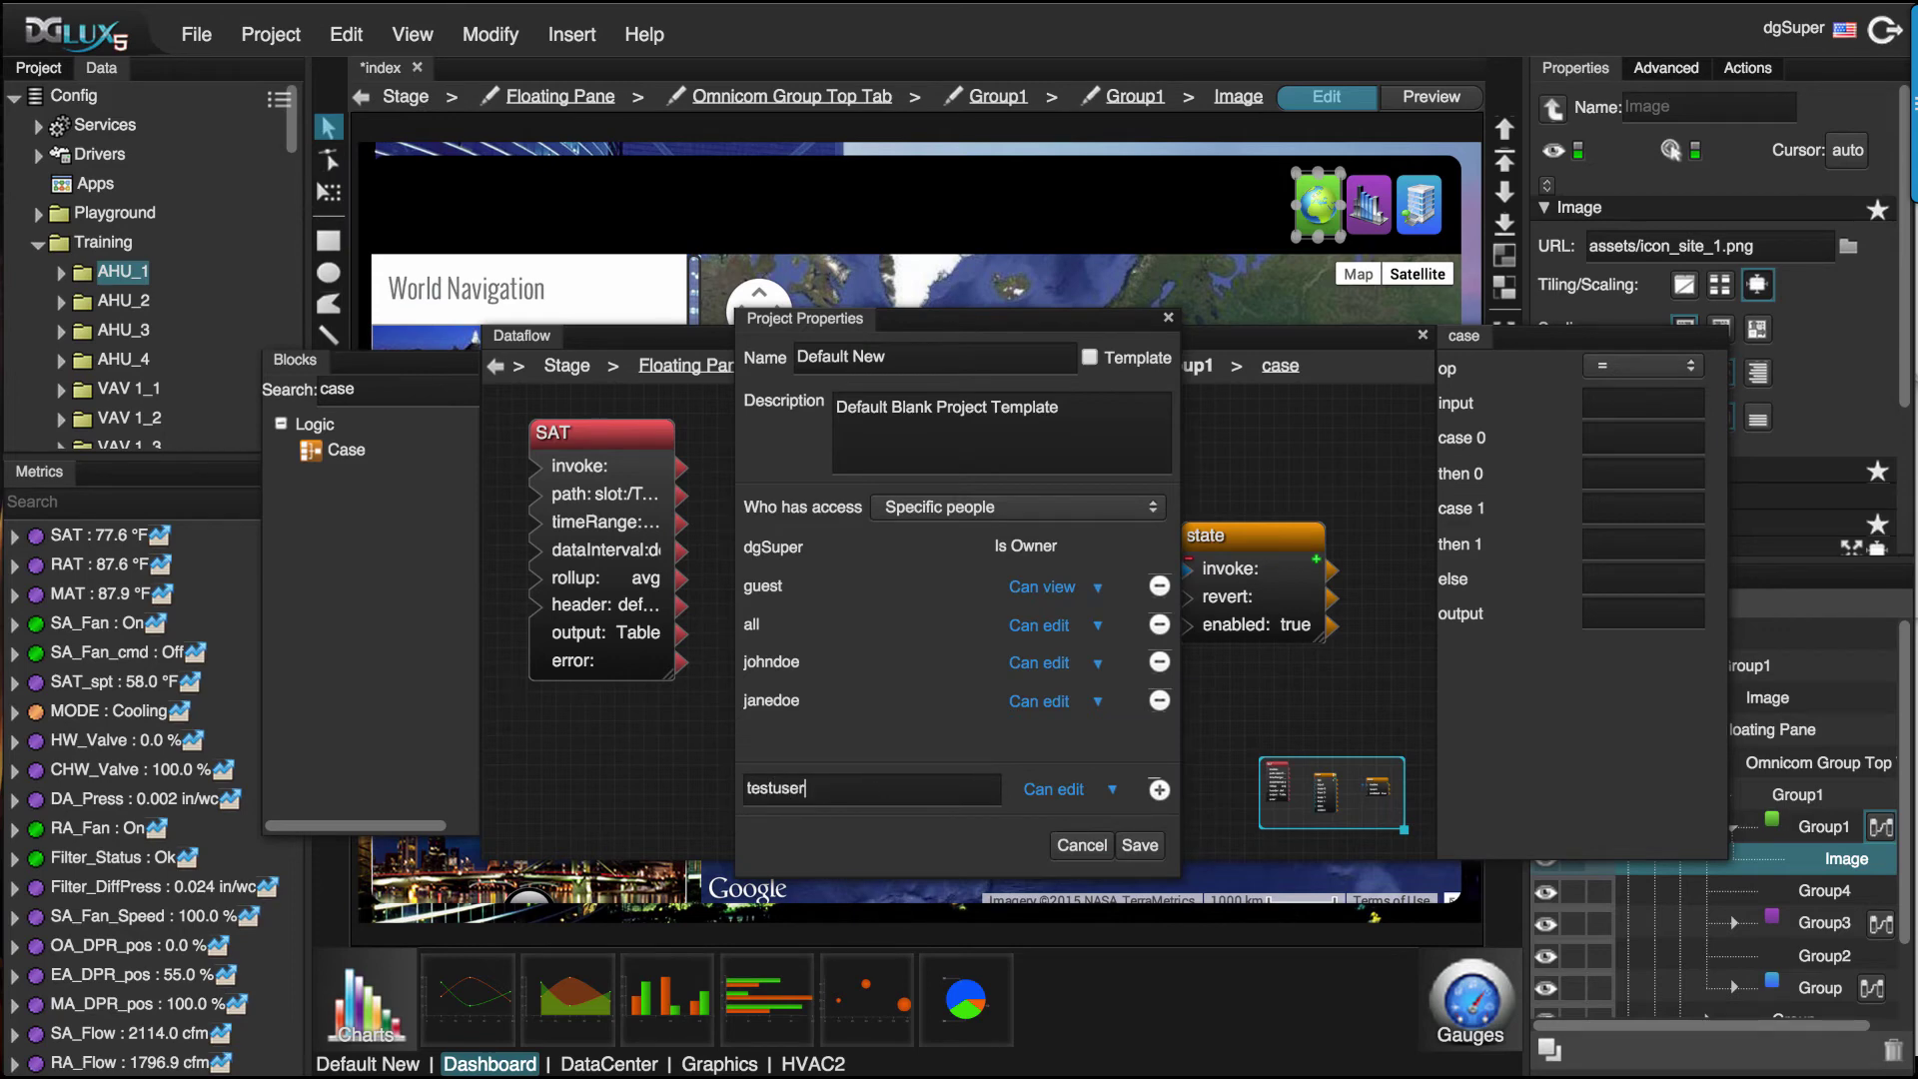
{"action": "left_click", "coordinate": [1099, 789]}
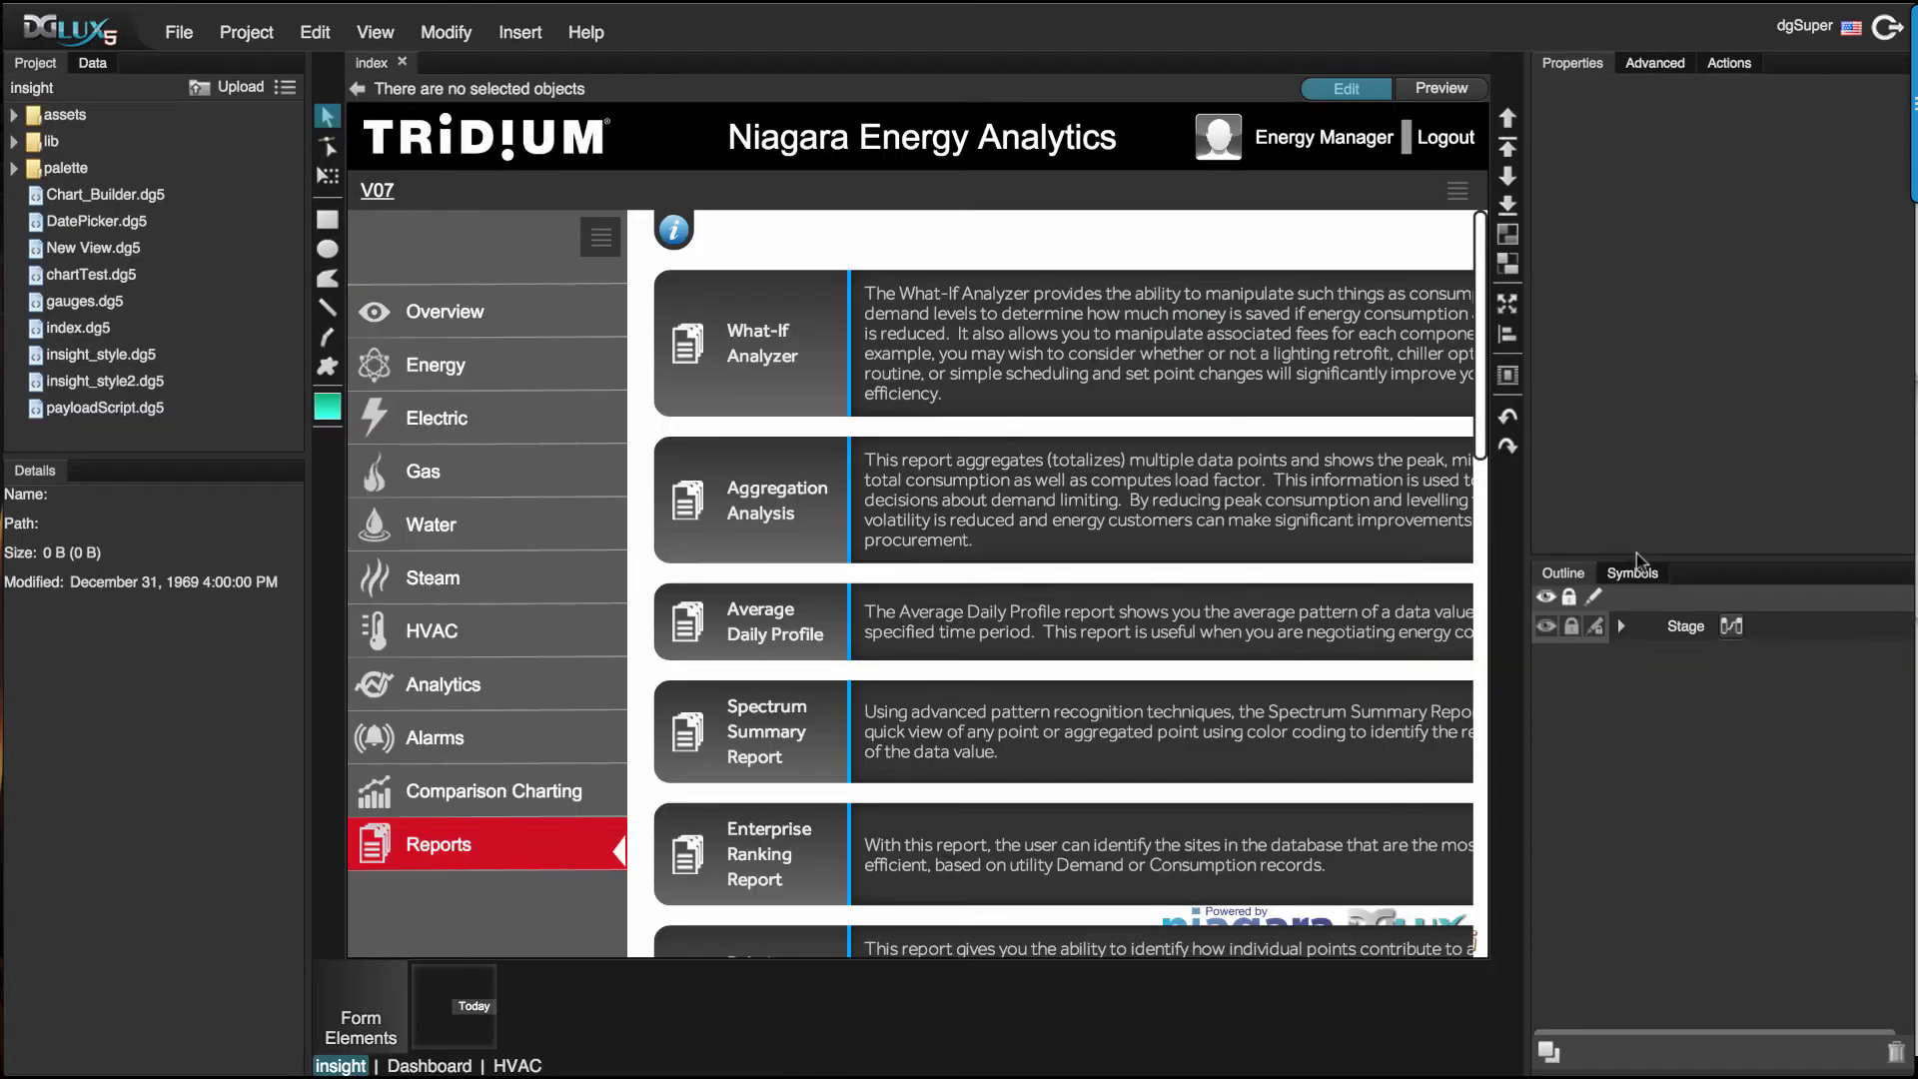
{"action": "scroll", "coordinate": [1668, 904], "scroll_direction": "down", "scroll_amount": 10}
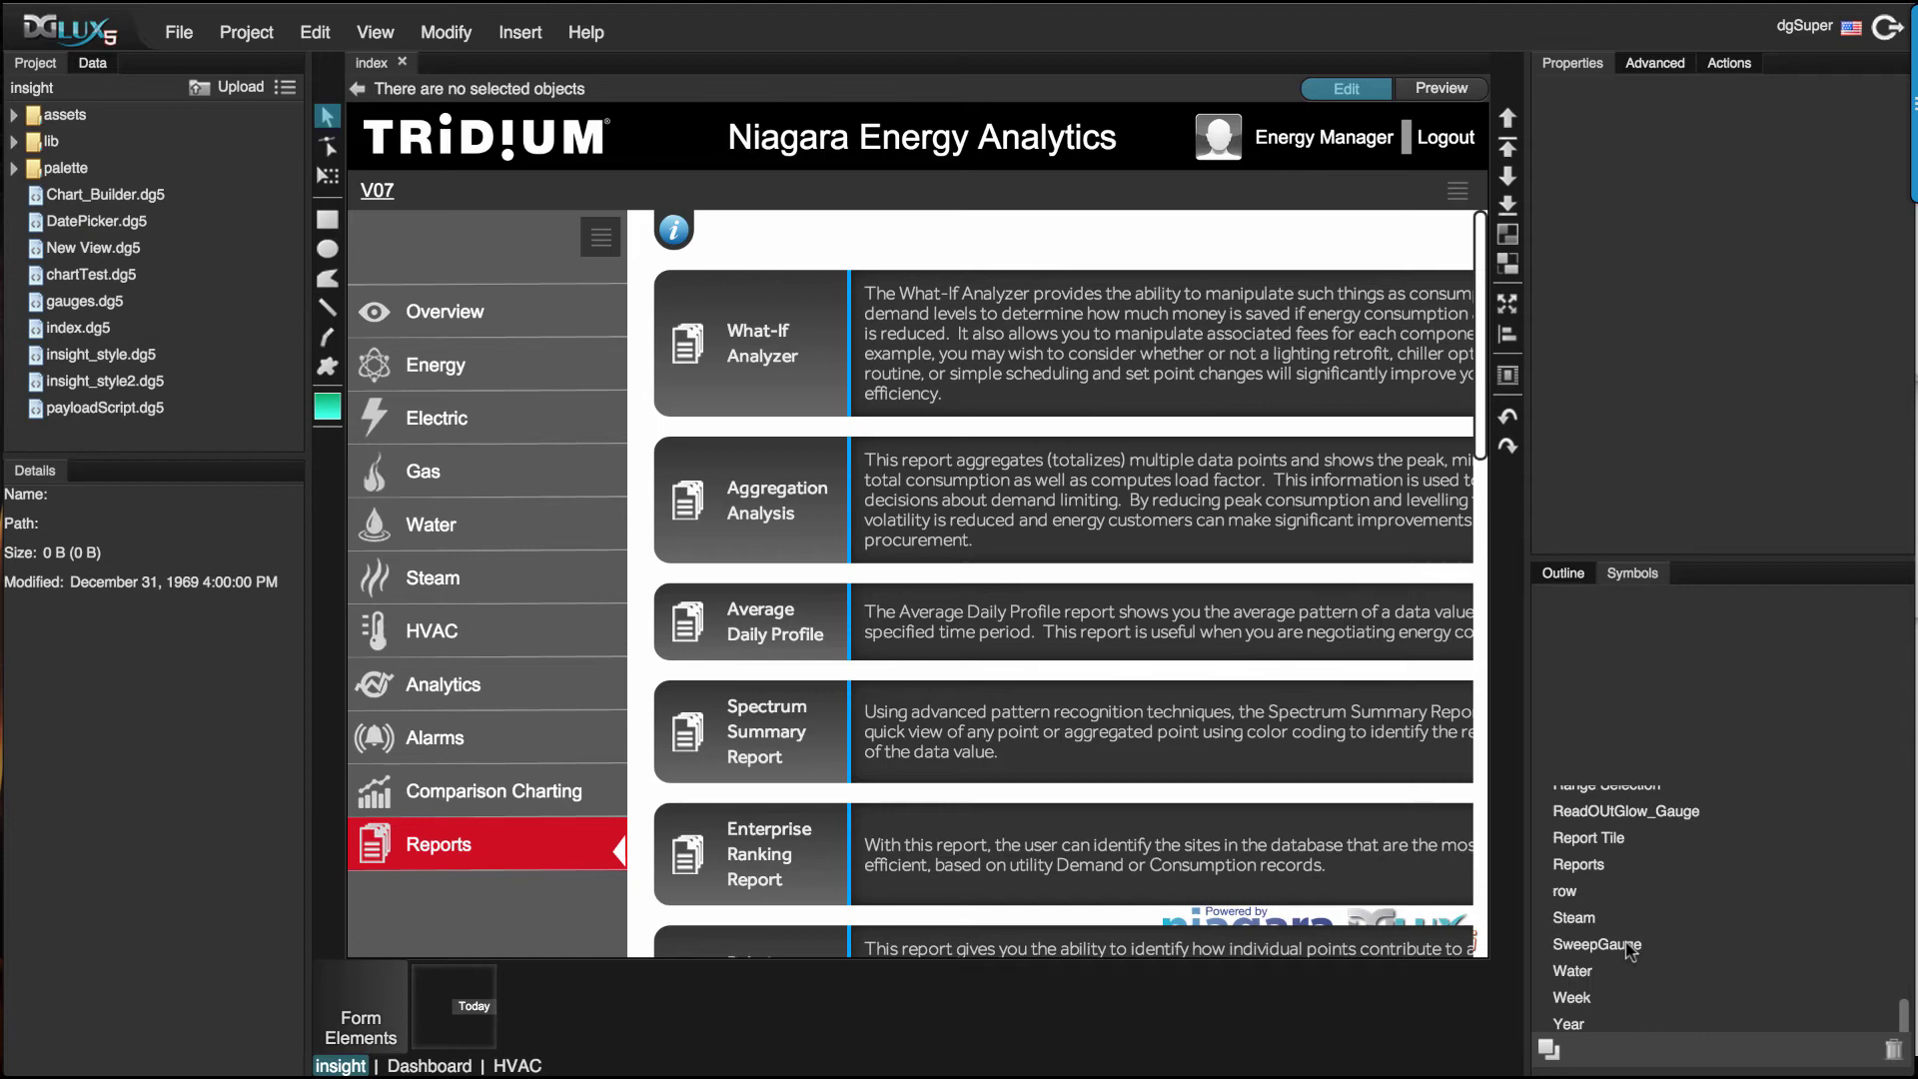
Step: Set the Report Tile symbol's gradient end stop to red so all report tiles turn red
{"action": "double_click", "coordinate": [1589, 837]}
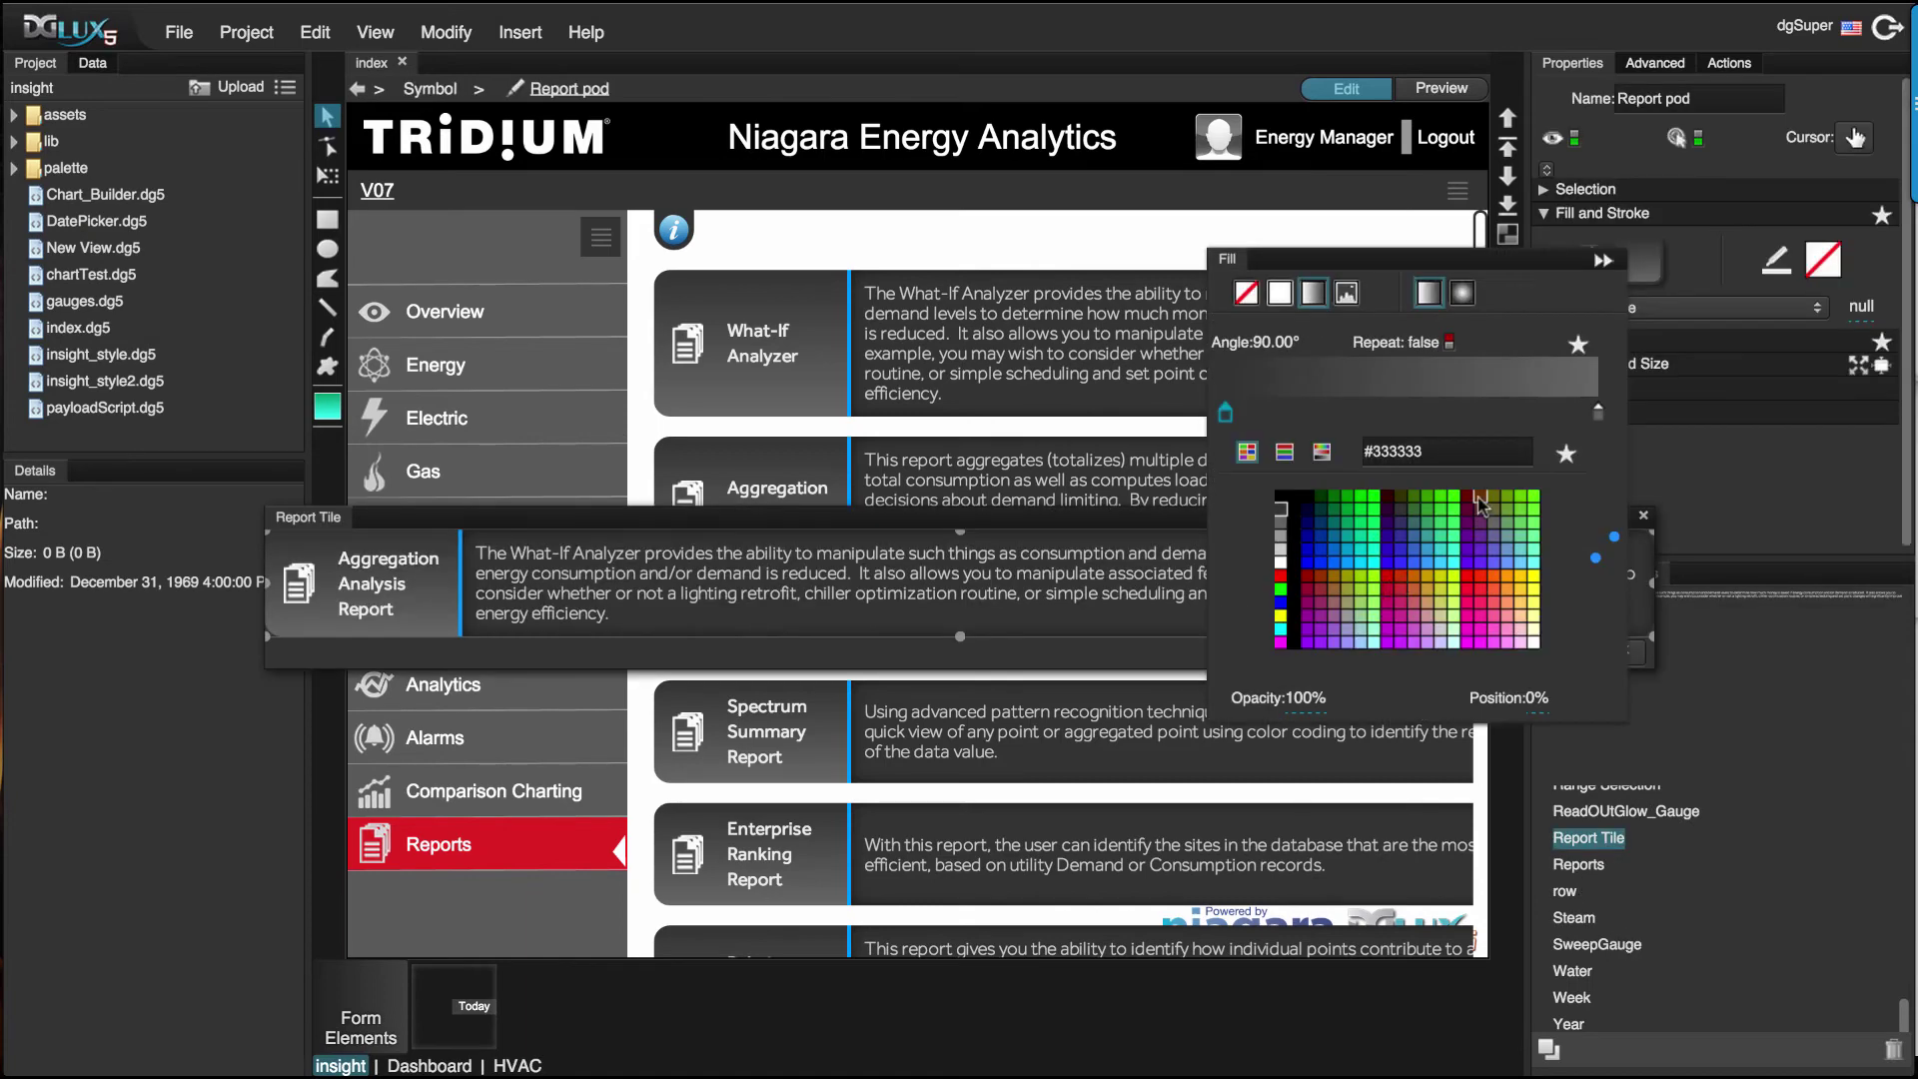
{"action": "left_click", "coordinate": [1467, 496]}
{"action": "left_click", "coordinate": [1598, 412]}
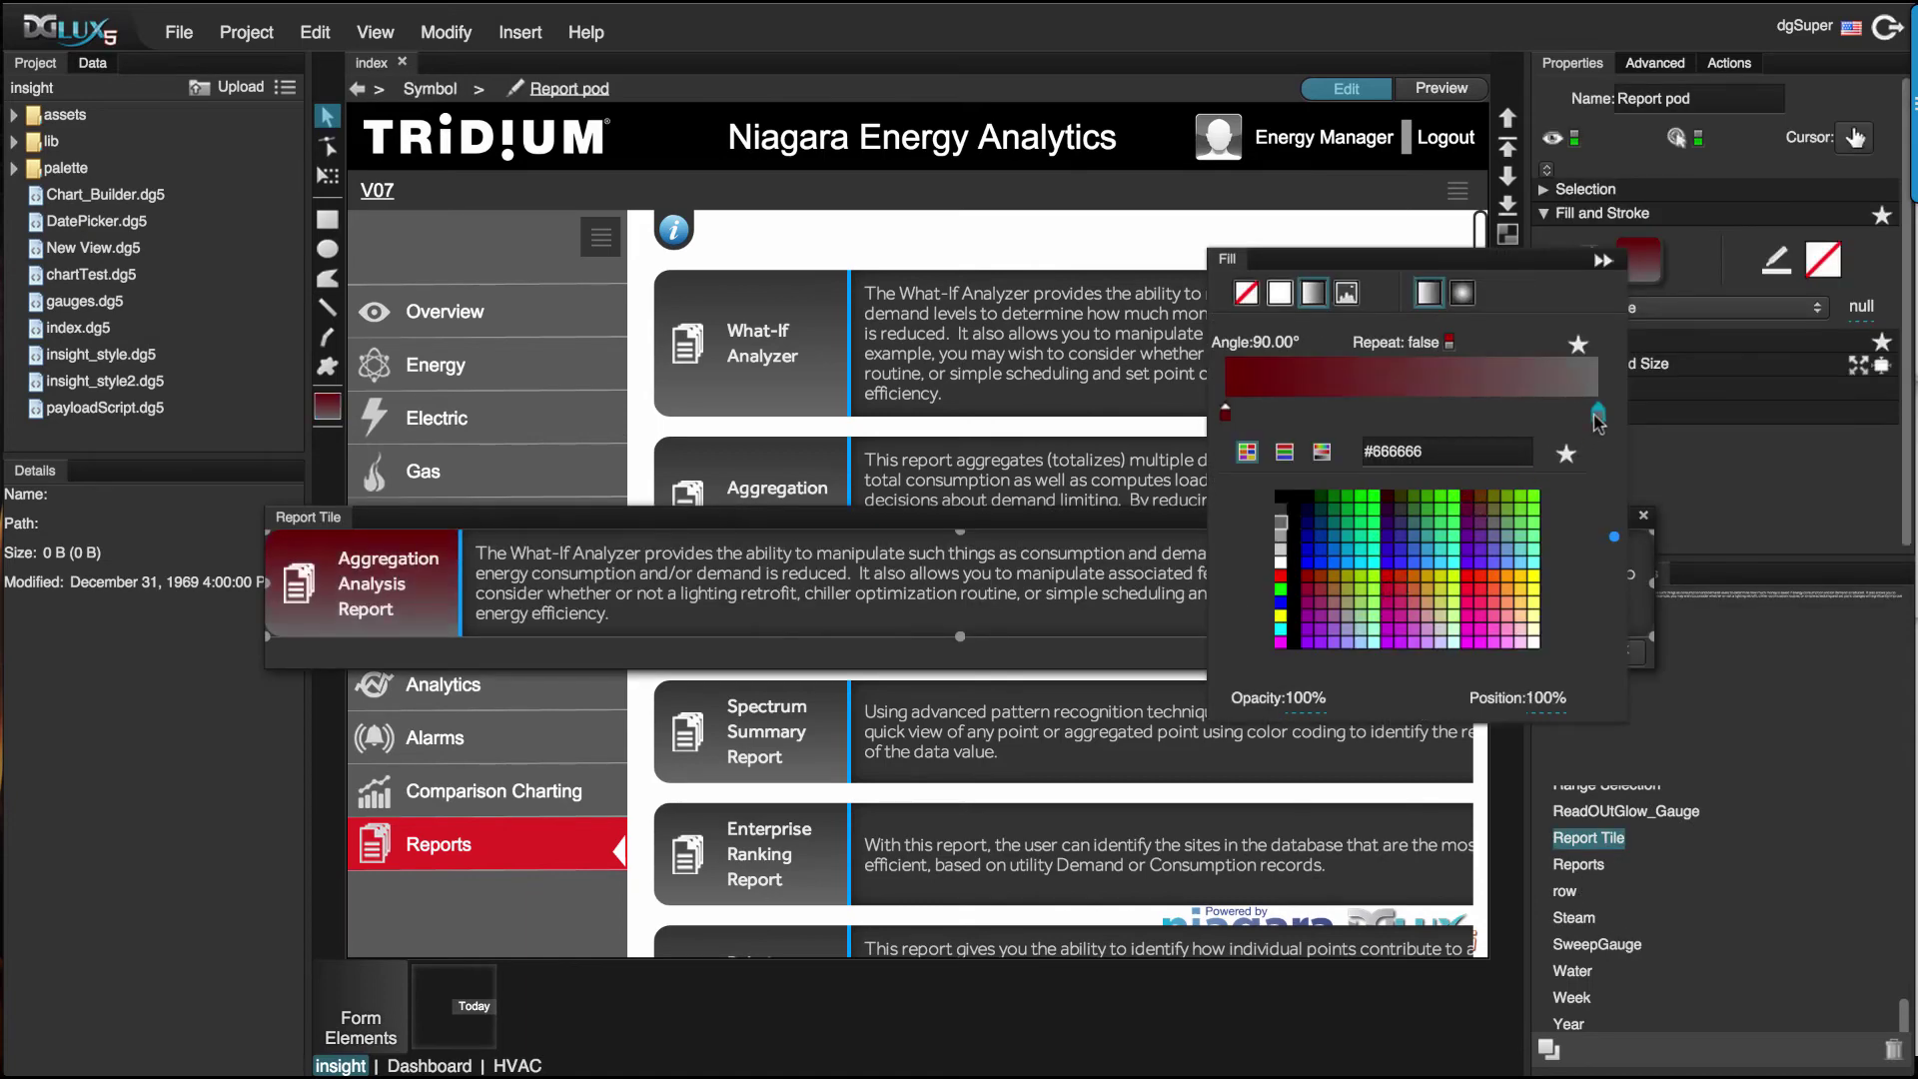
{"action": "left_click", "coordinate": [1479, 591]}
{"action": "left_click", "coordinate": [1560, 650]}
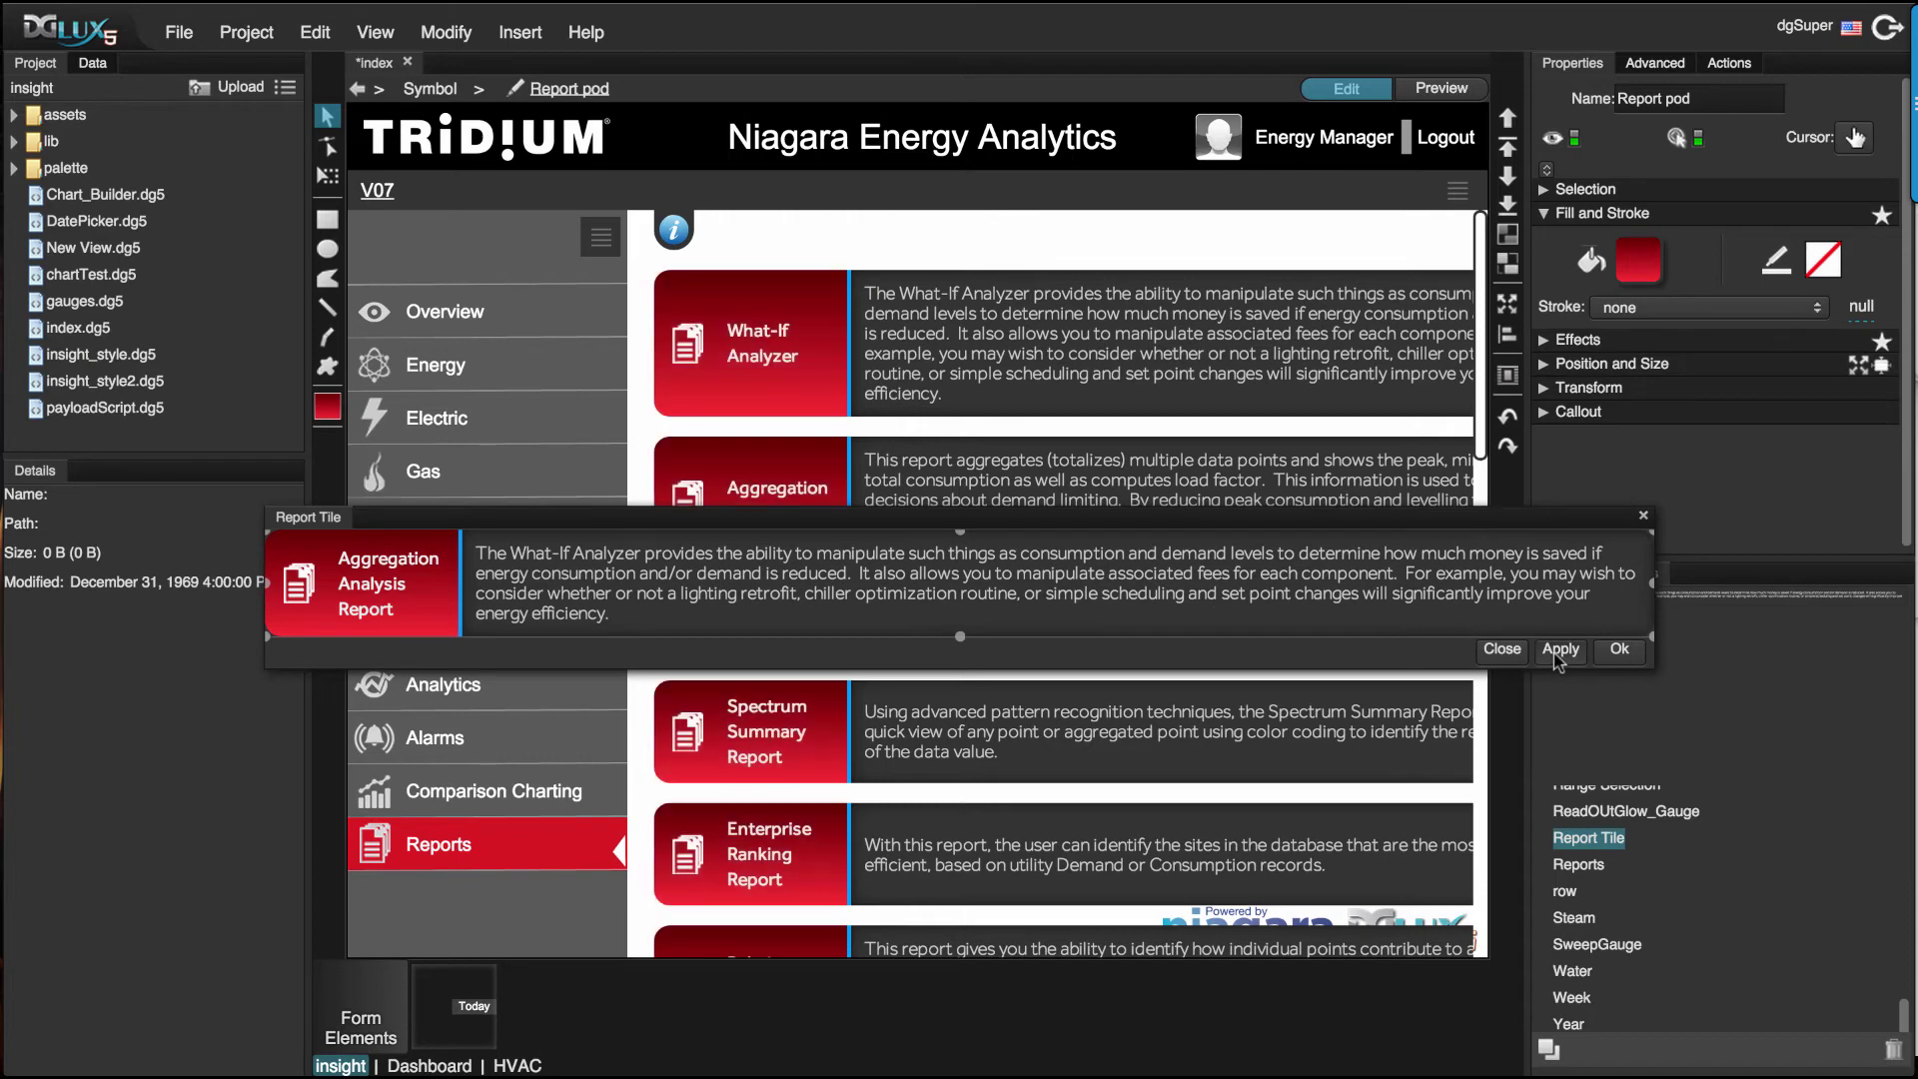
{"action": "left_click", "coordinate": [1603, 655]}
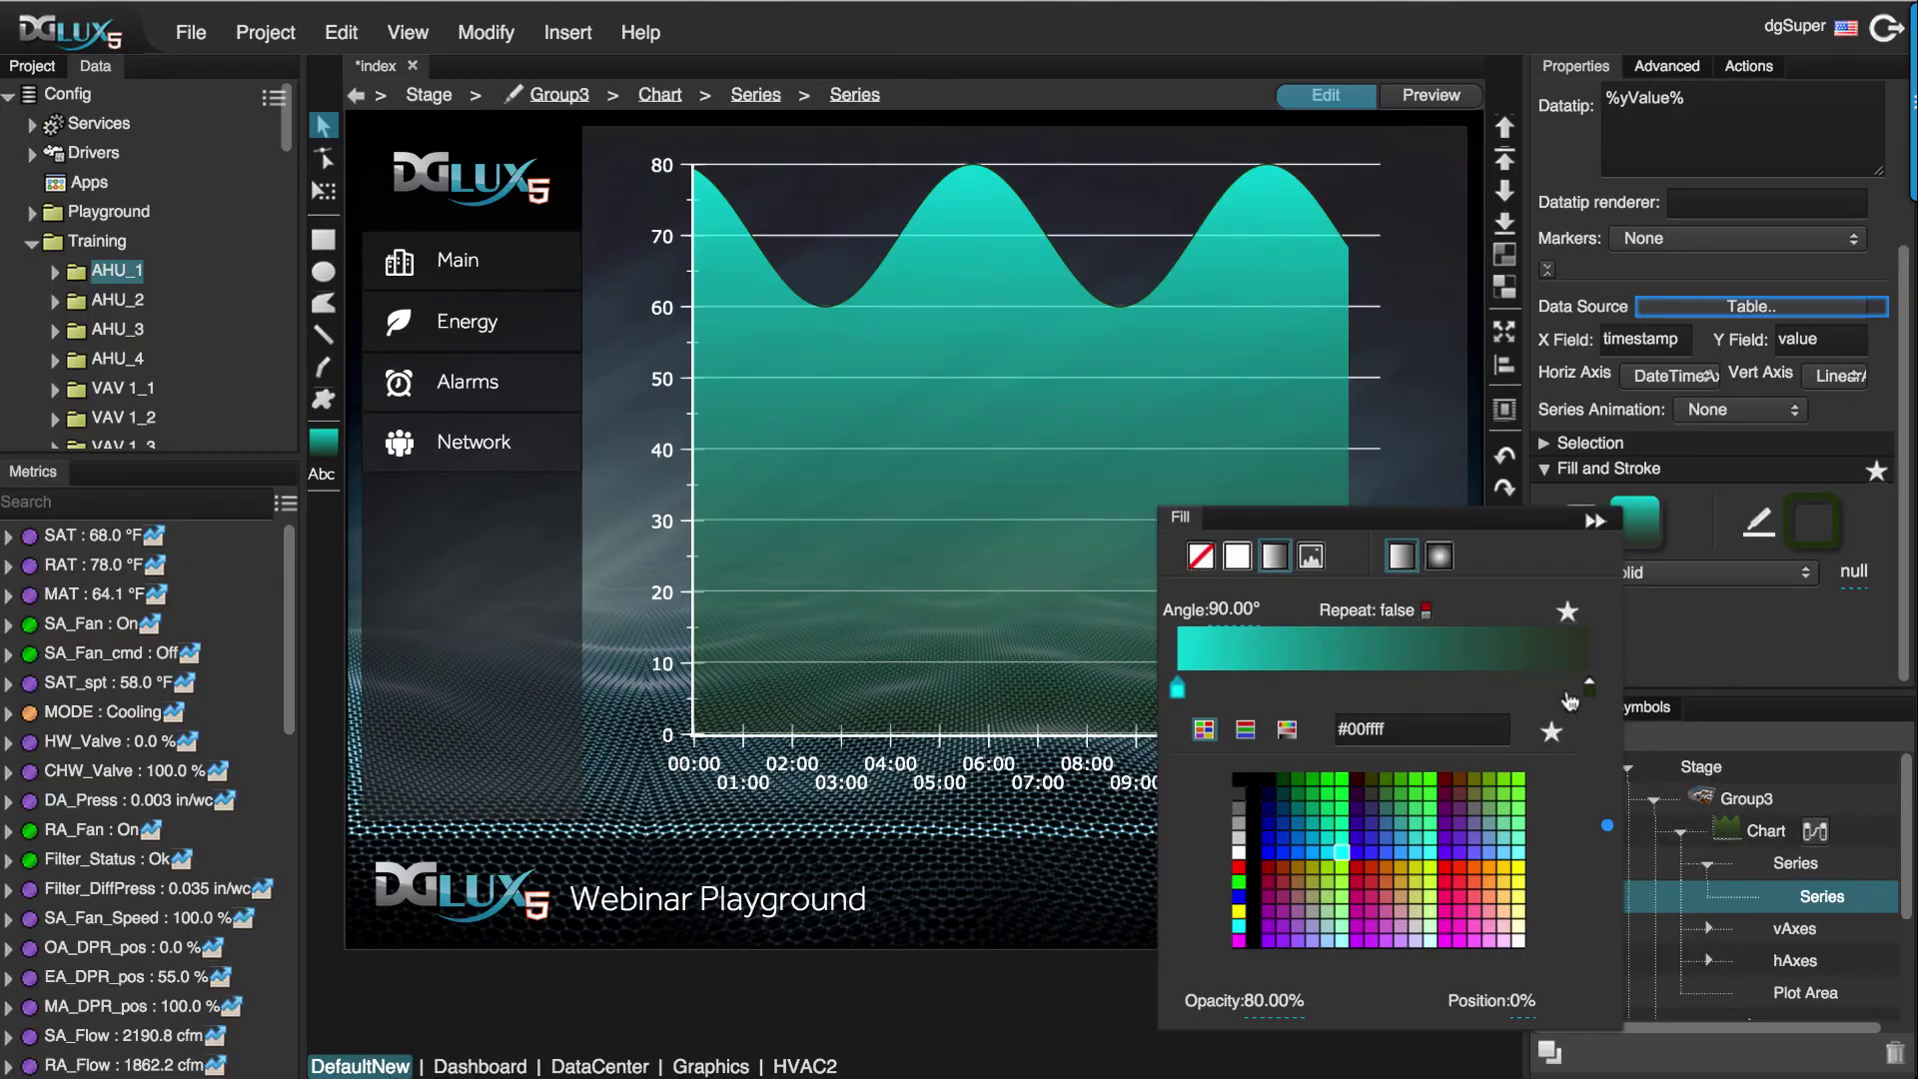
Step: Set the fill gradient's end stop to cyan at 10% opacity, positioned at 66%
{"action": "left_click", "coordinate": [1588, 688]}
{"action": "left_click", "coordinate": [1341, 853]}
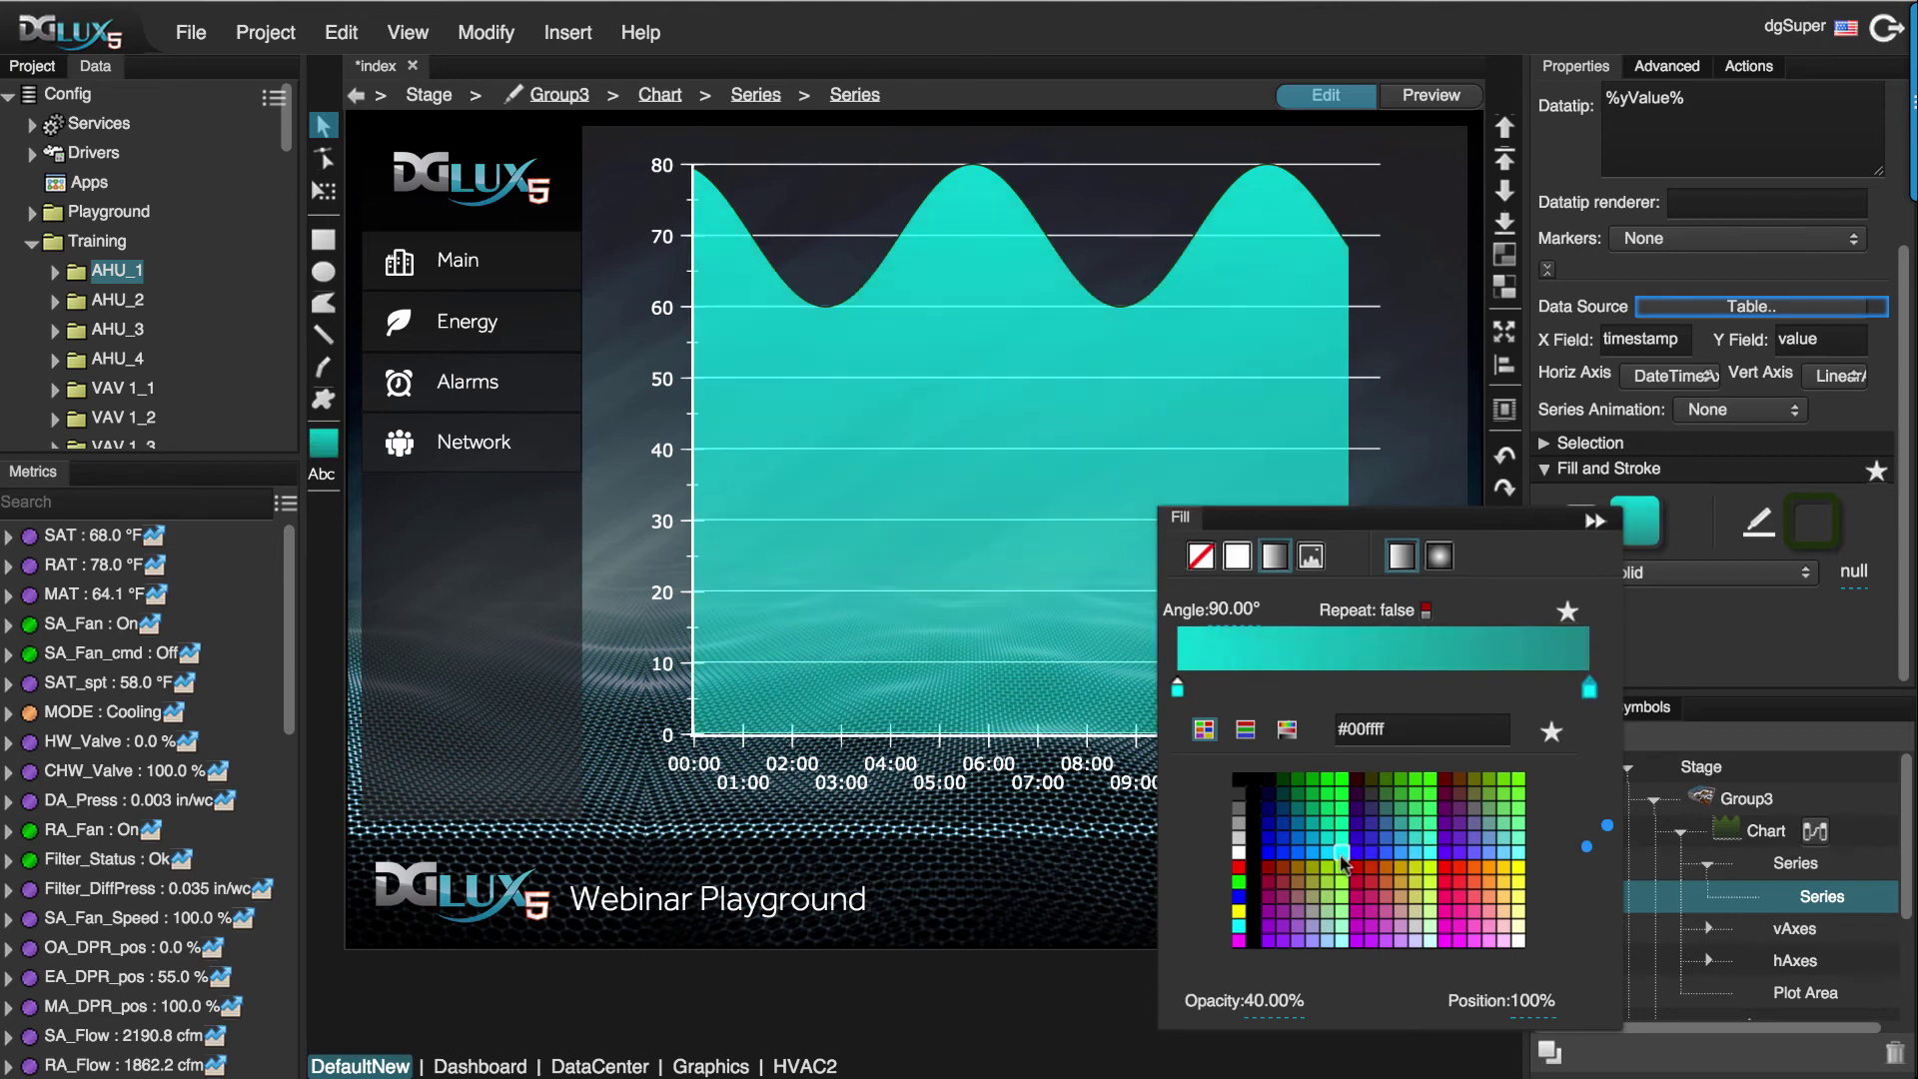
{"action": "left_click", "coordinate": [1257, 1007]}
{"action": "type", "text": "1"}
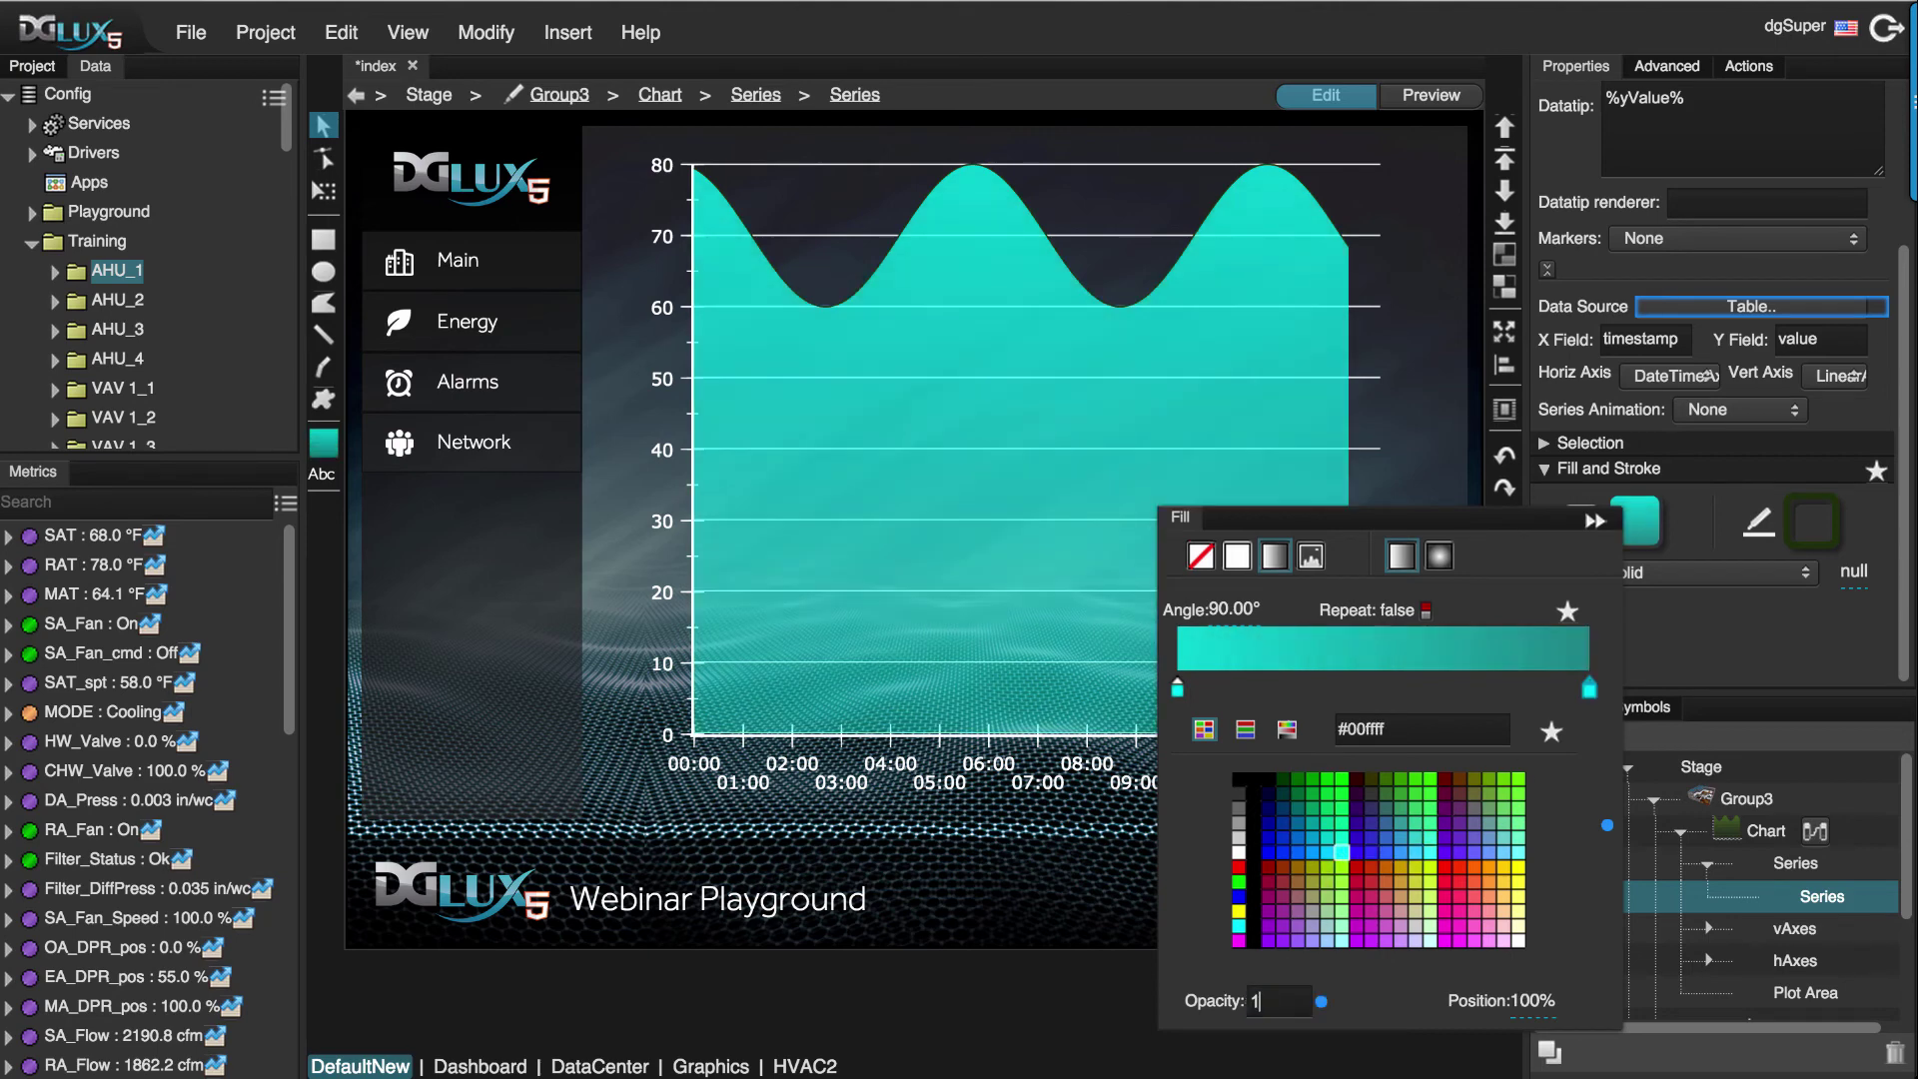
{"action": "type", "text": "0"}
{"action": "key", "text": "Return"}
{"action": "left_click_drag", "start_coordinate": [1589, 688], "coordinate": [1451, 686]}
Step: Set the horizontal time axis labels to Auto so they show every two hours
{"action": "left_click", "coordinate": [999, 764]}
{"action": "left_click", "coordinate": [1643, 228]}
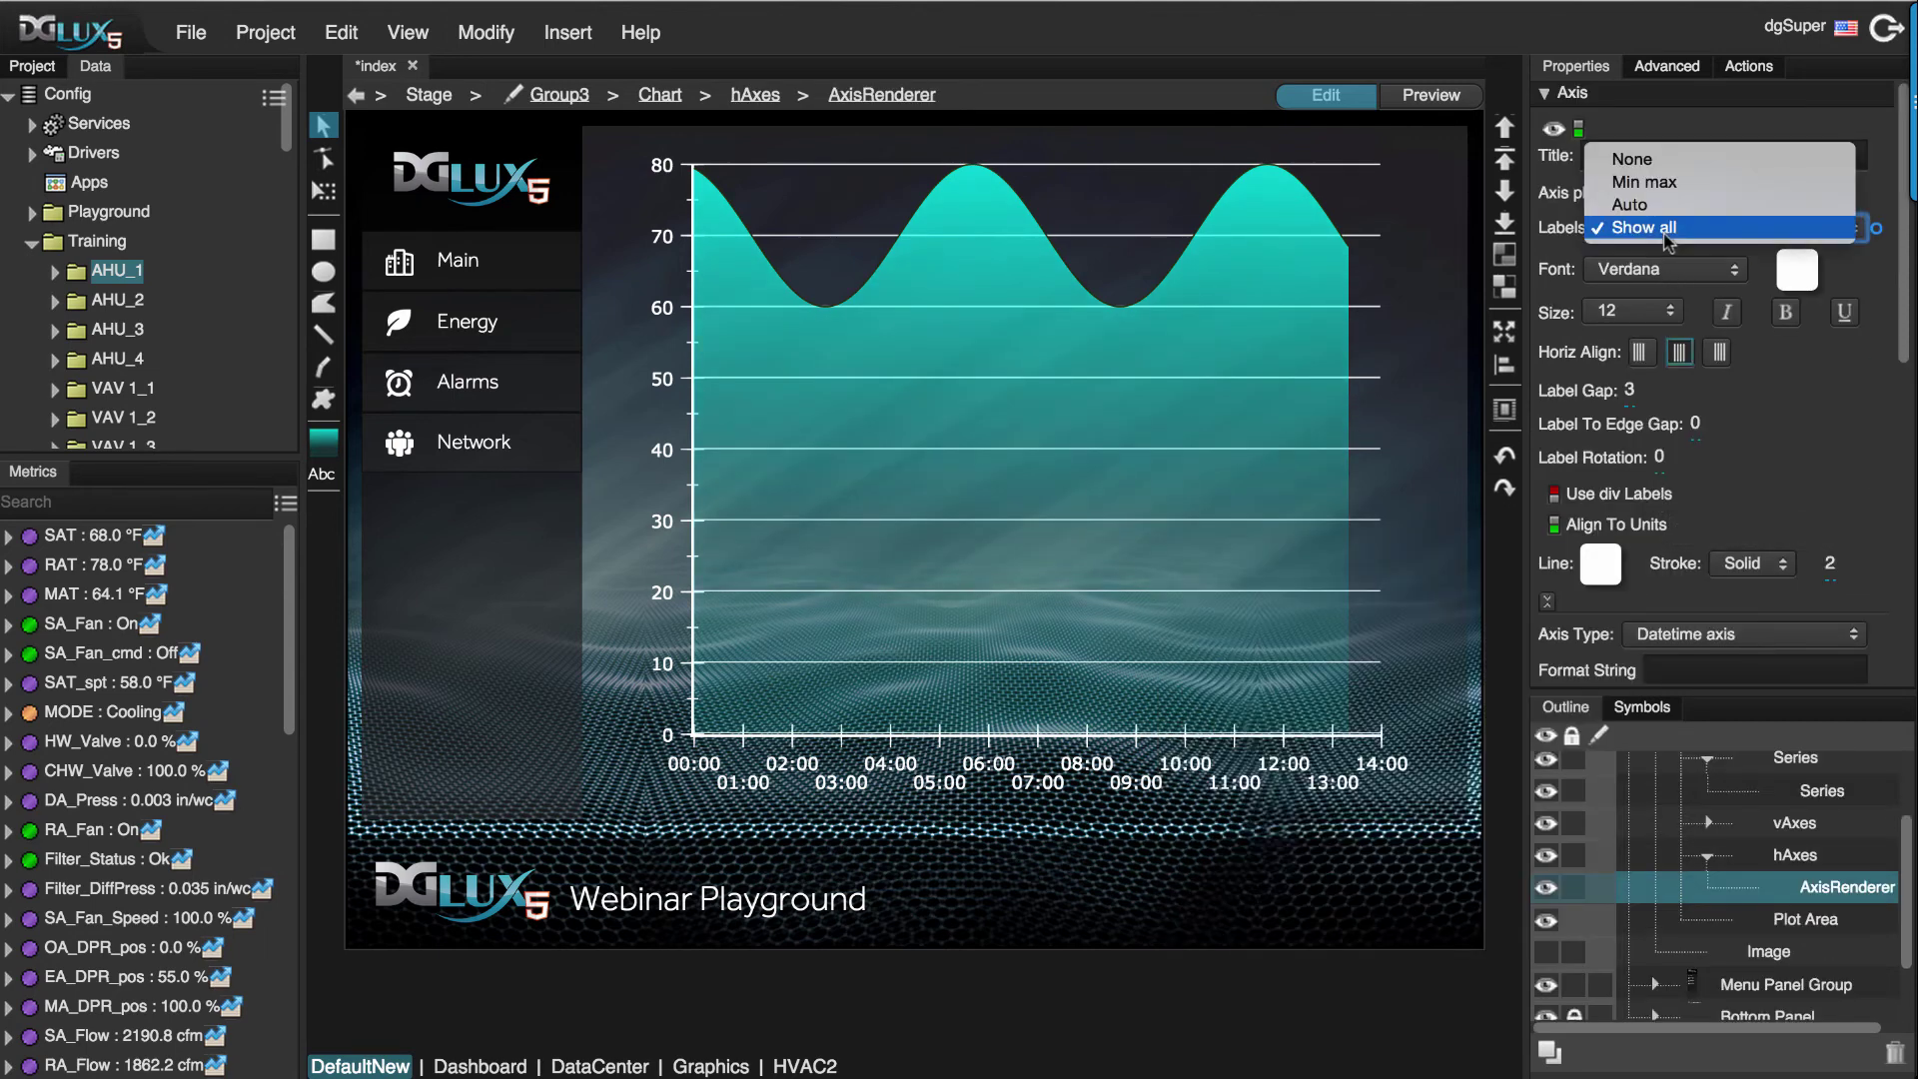
{"action": "left_click", "coordinate": [1643, 228]}
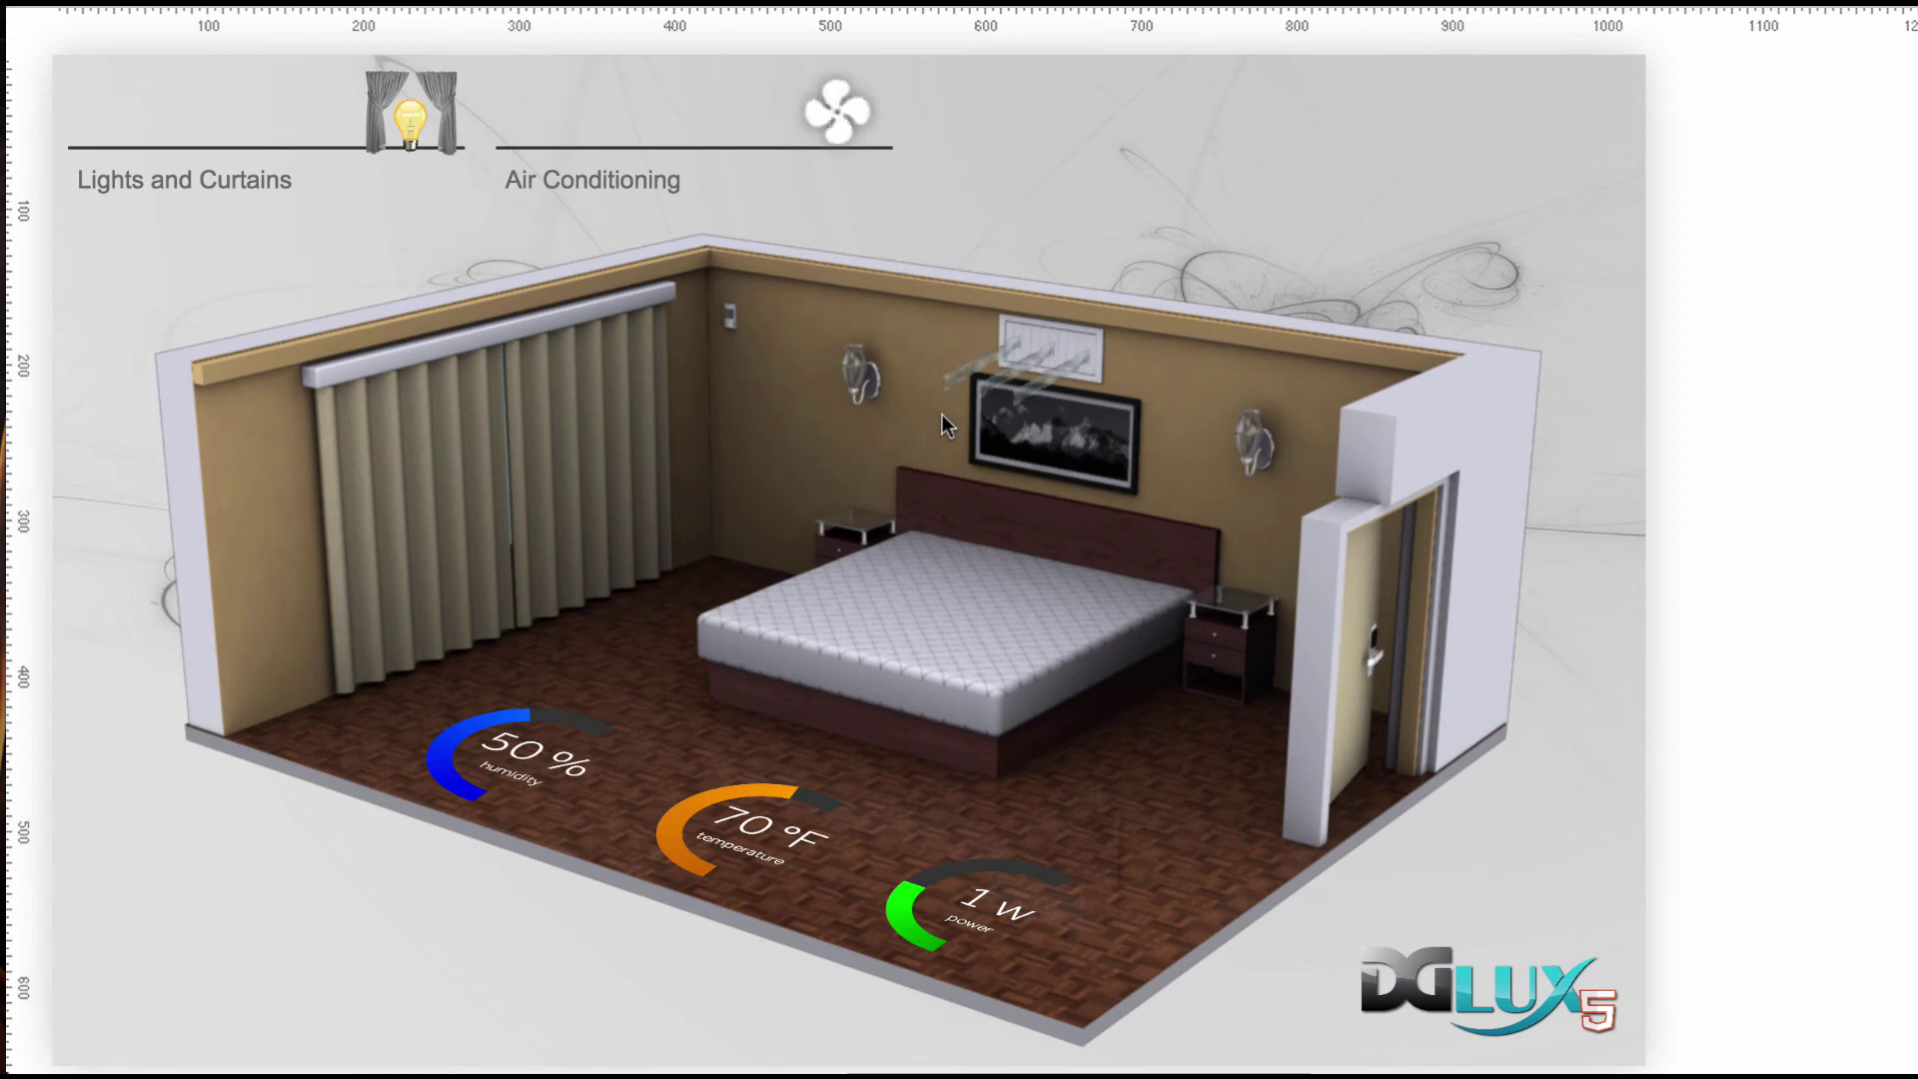
Step: Open the lights/curtains and thermostat panels, then open and close the curtains and toggle the wall lamps
{"action": "left_click", "coordinate": [419, 136]}
{"action": "left_click", "coordinate": [832, 112]}
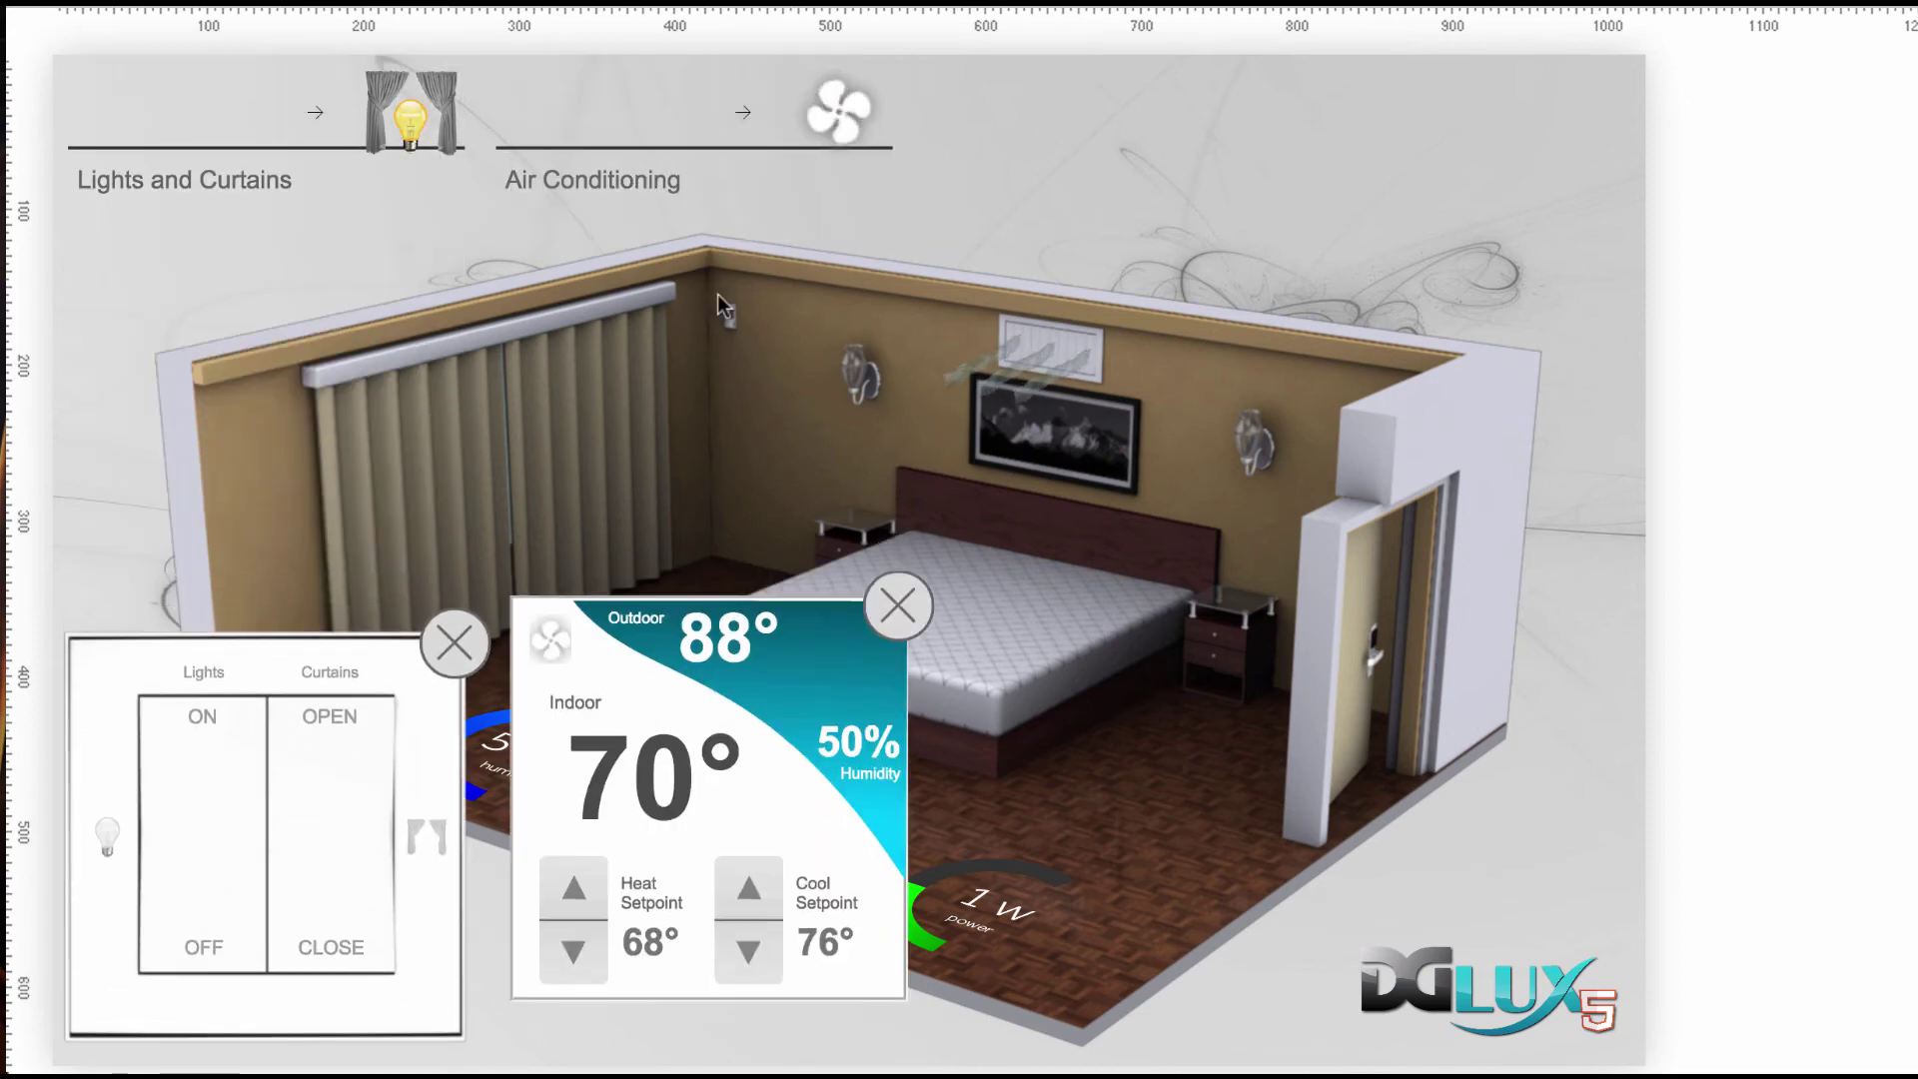
{"action": "left_click", "coordinate": [351, 728]}
{"action": "left_click", "coordinate": [320, 937]}
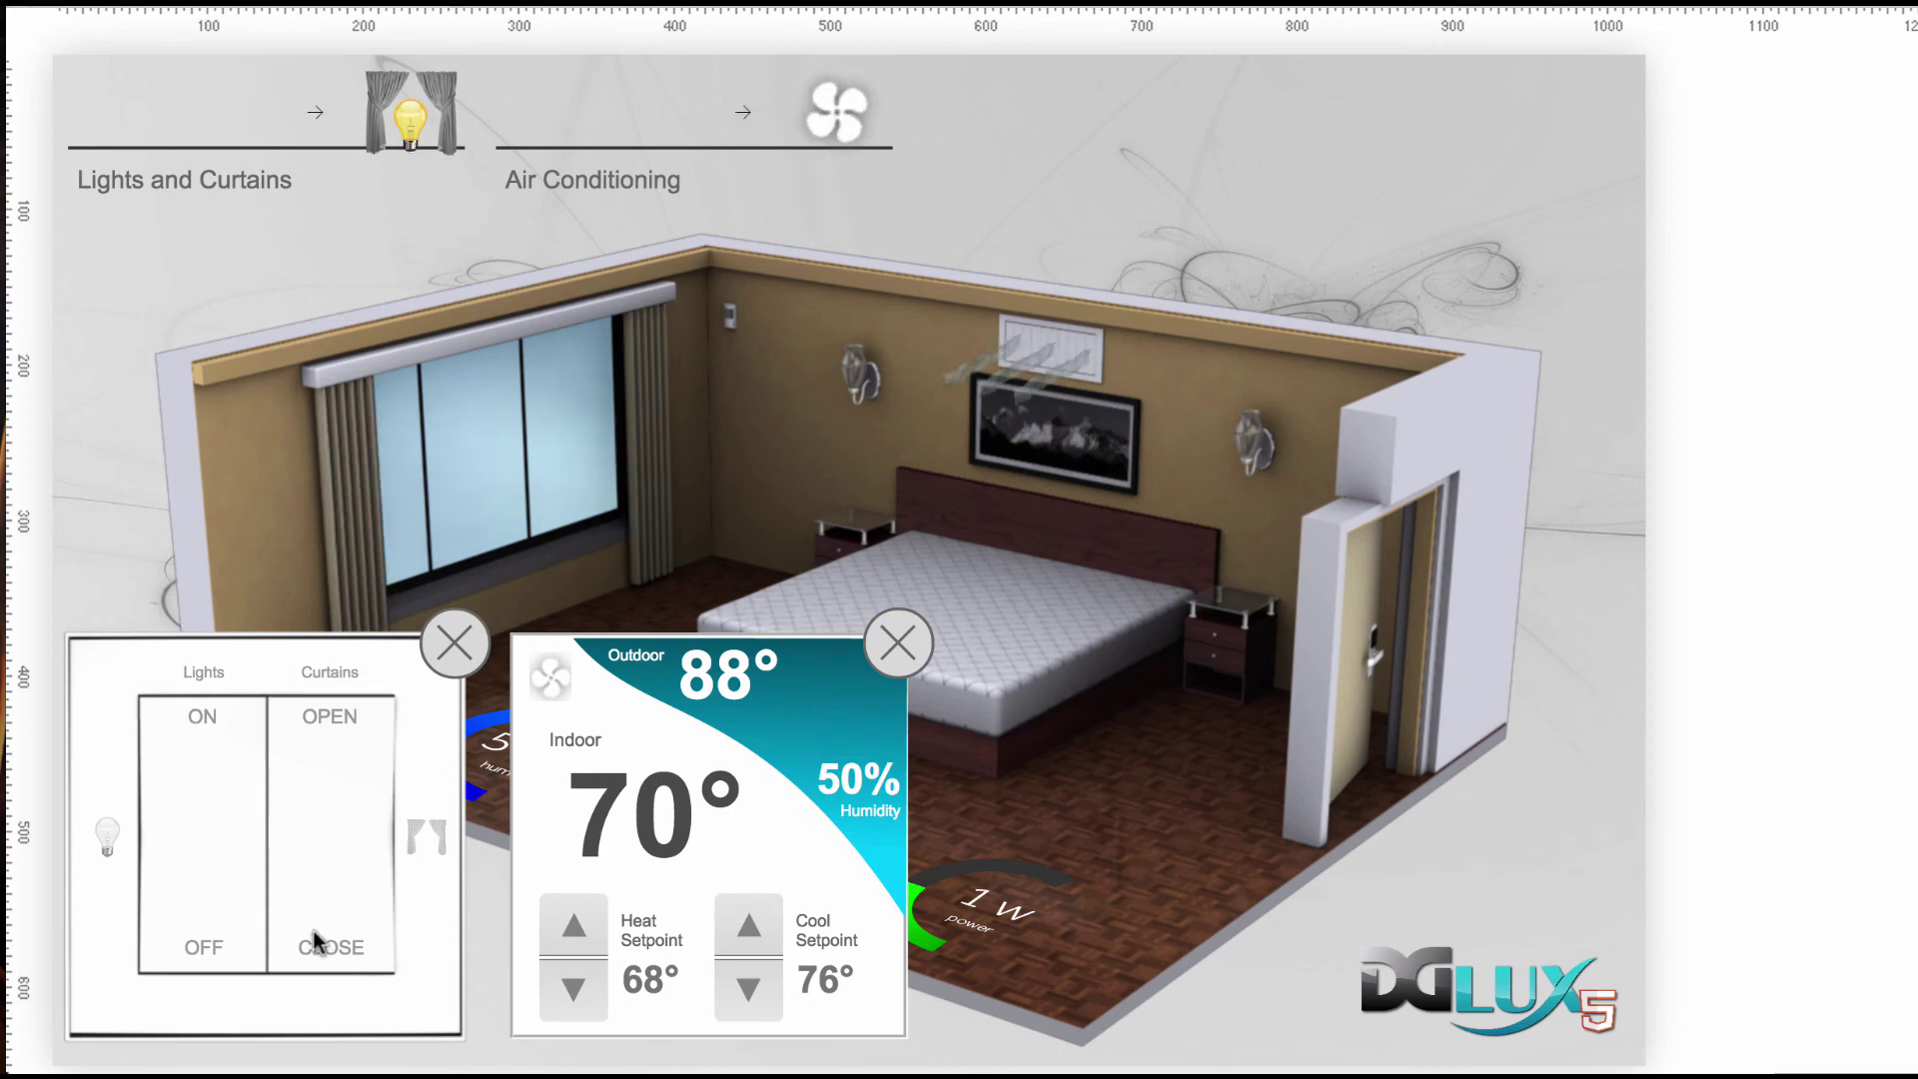
{"action": "left_click", "coordinate": [217, 741]}
{"action": "left_click", "coordinate": [203, 939]}
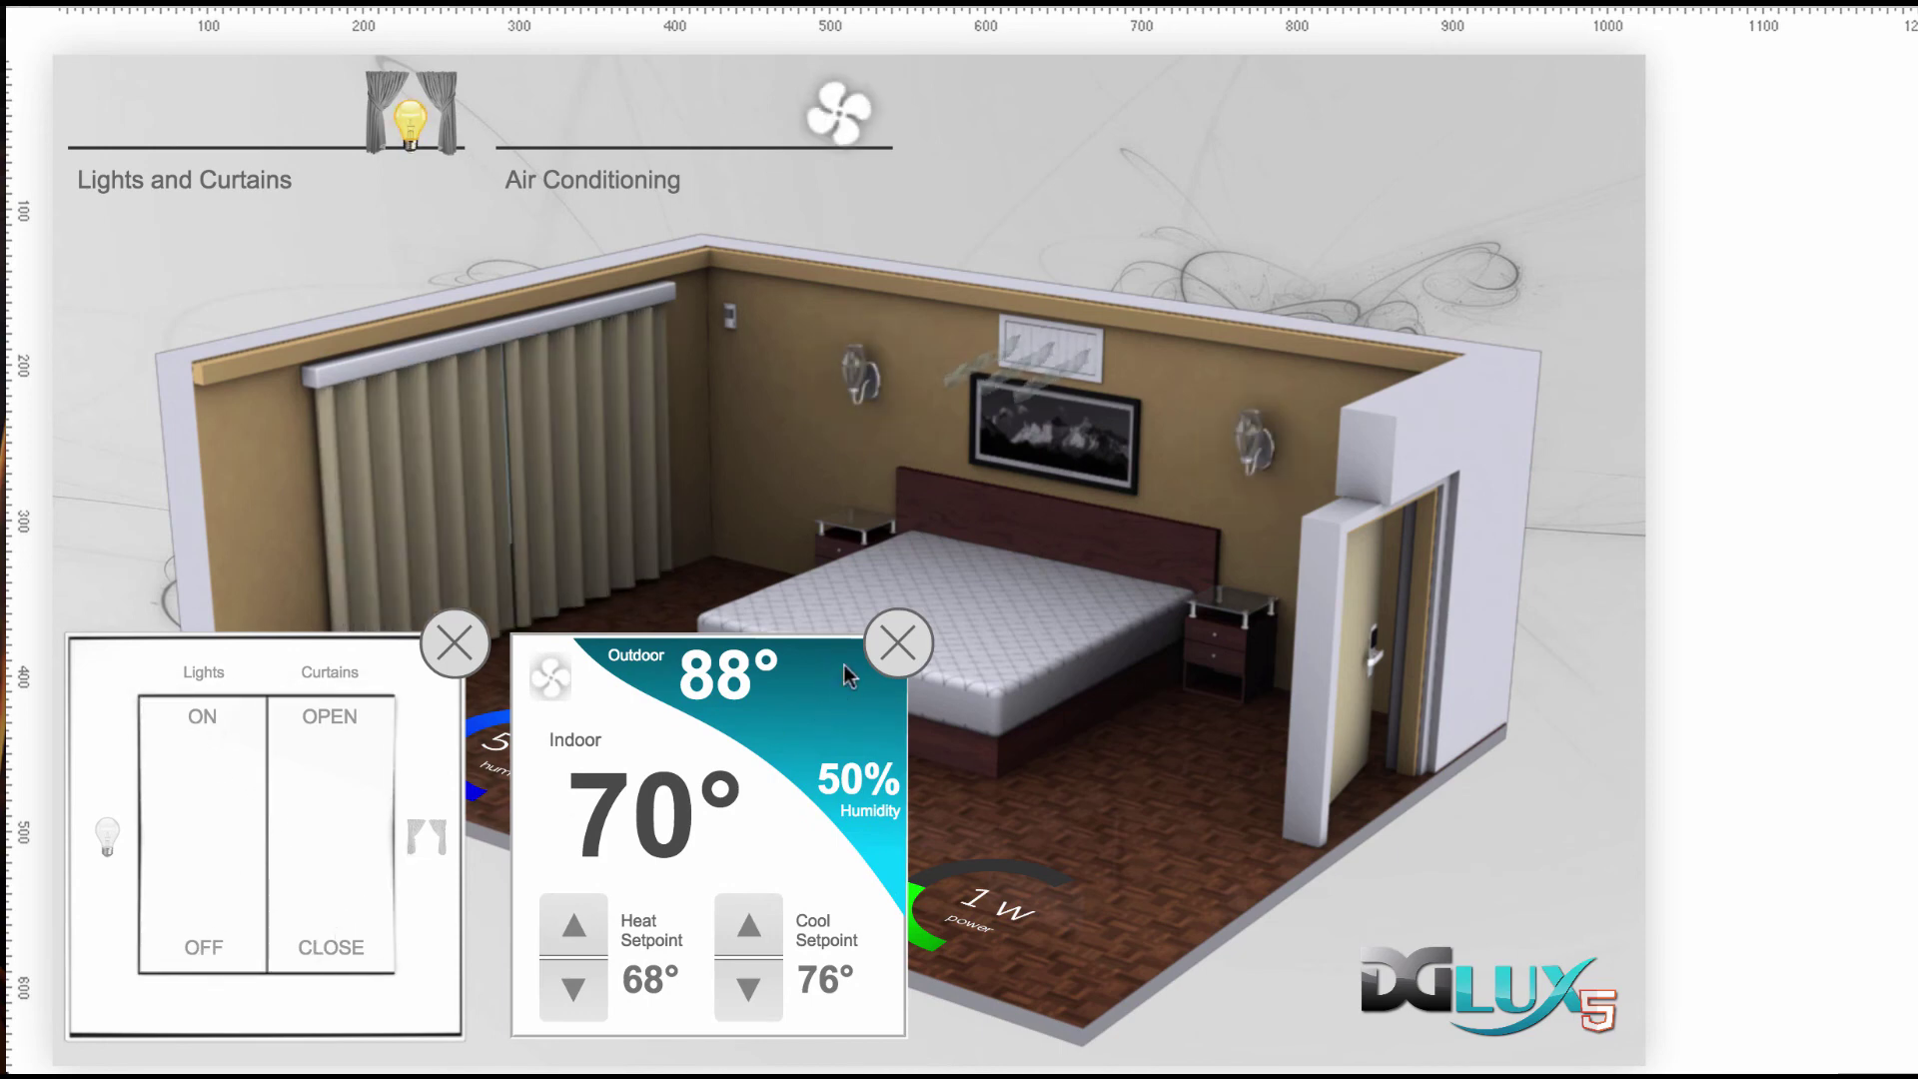
Step: Close both control panels and preview the room graphic at Tablet > Apple iPad size
{"action": "left_click", "coordinate": [898, 642]}
{"action": "left_click", "coordinate": [454, 642]}
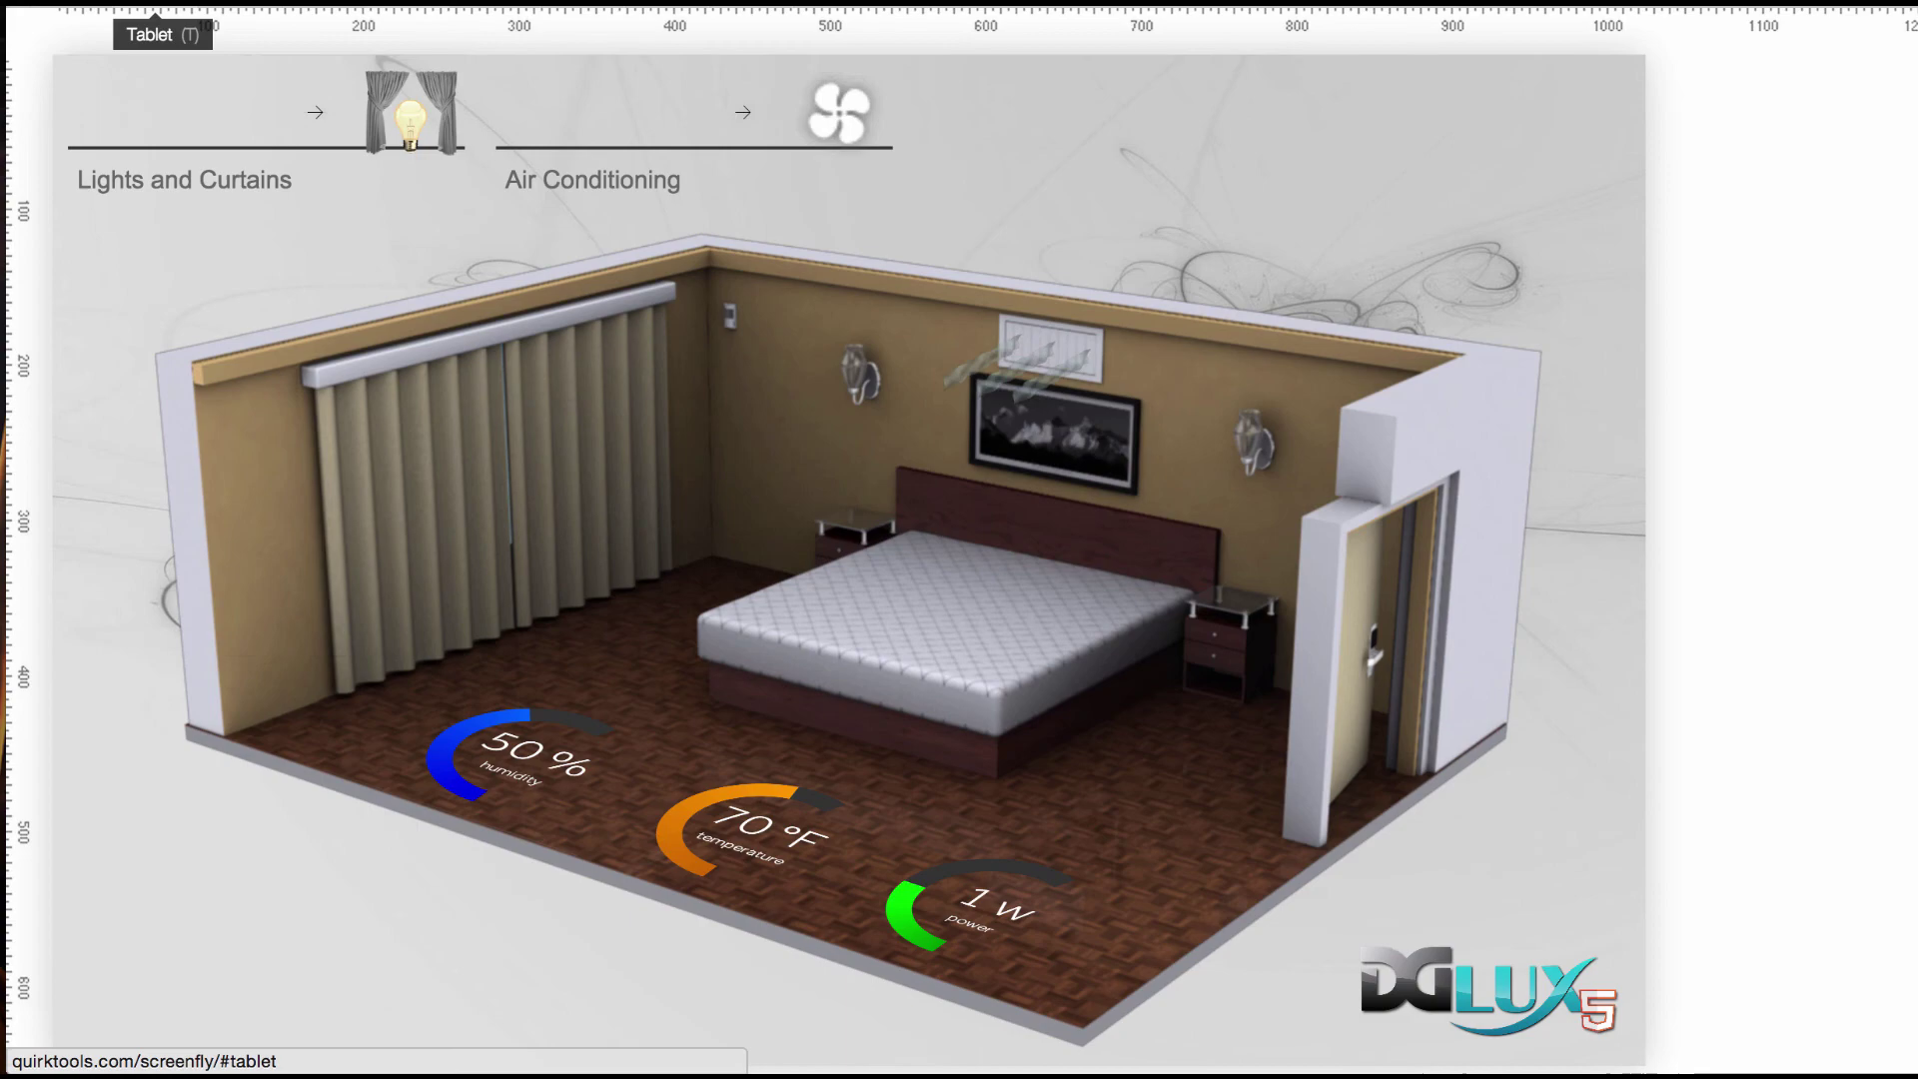
{"action": "left_click", "coordinate": [155, 10]}
{"action": "left_click", "coordinate": [191, 366]}
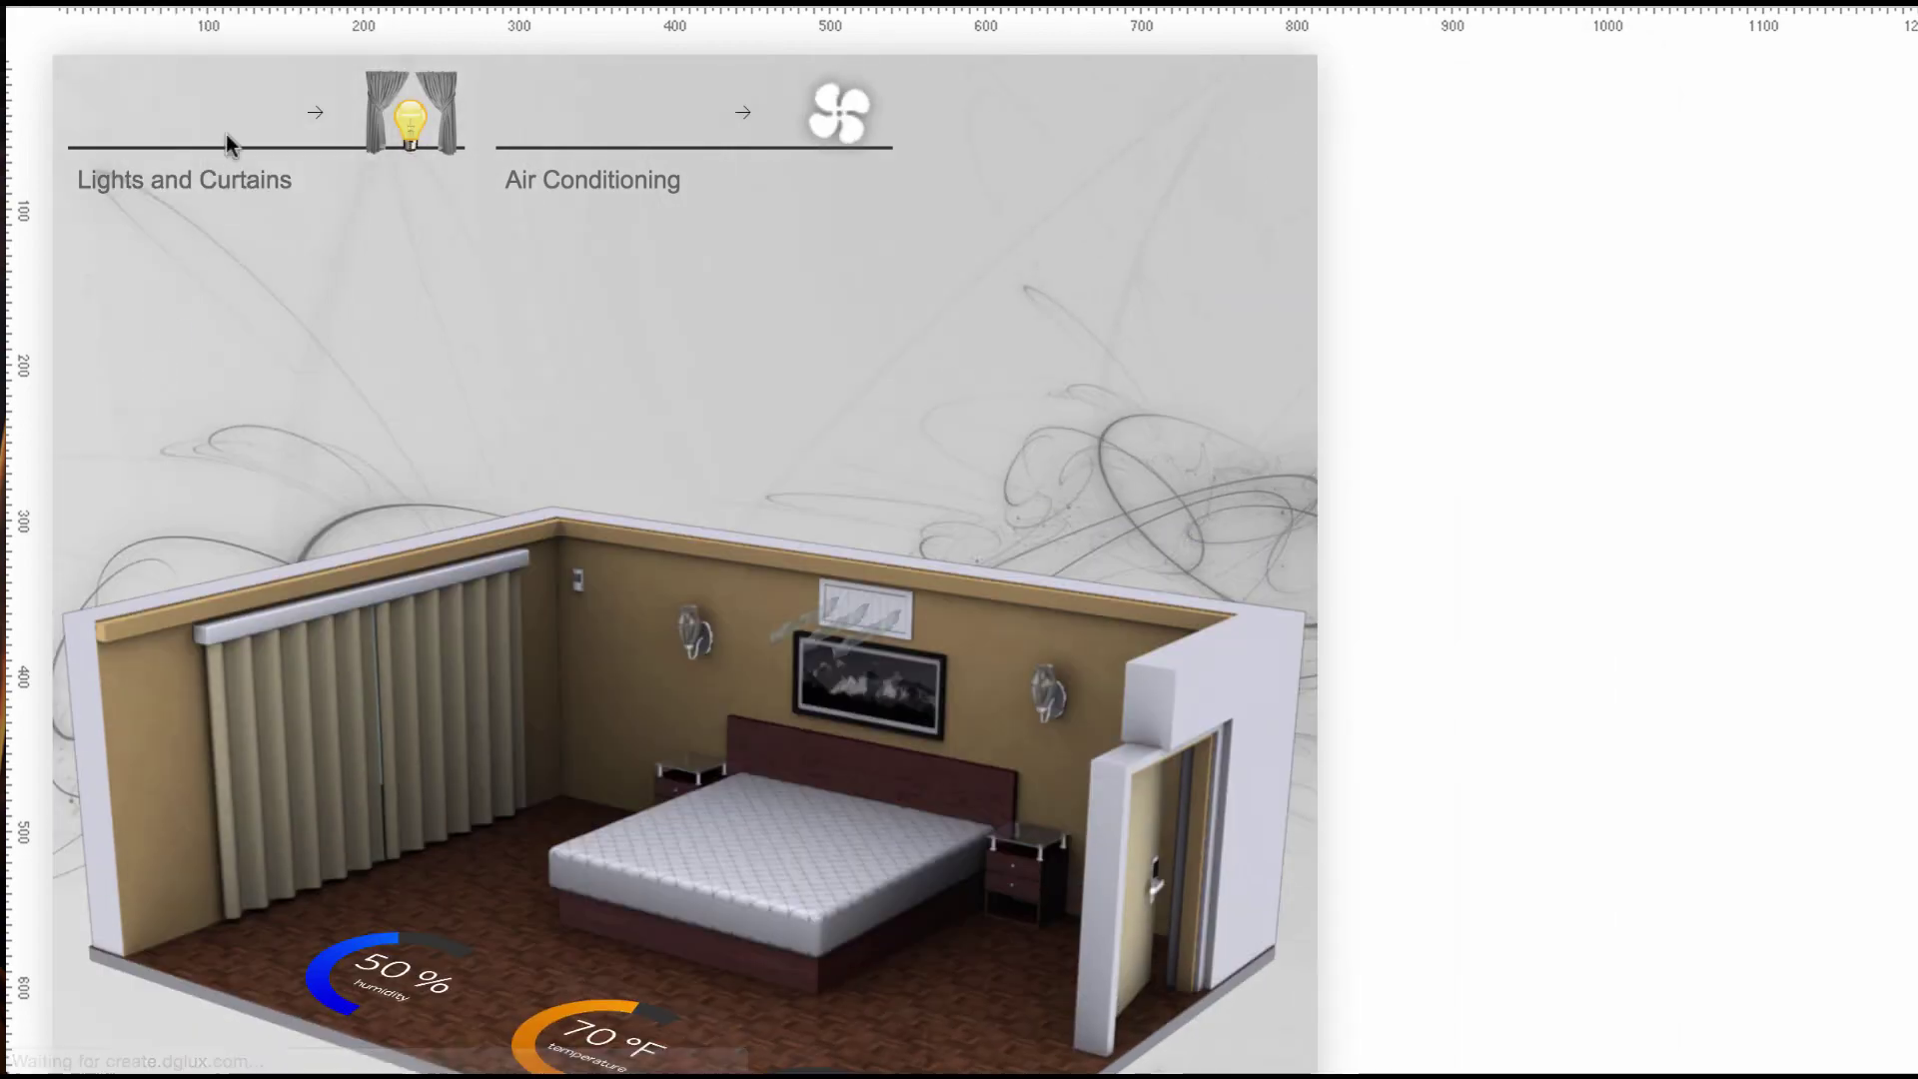